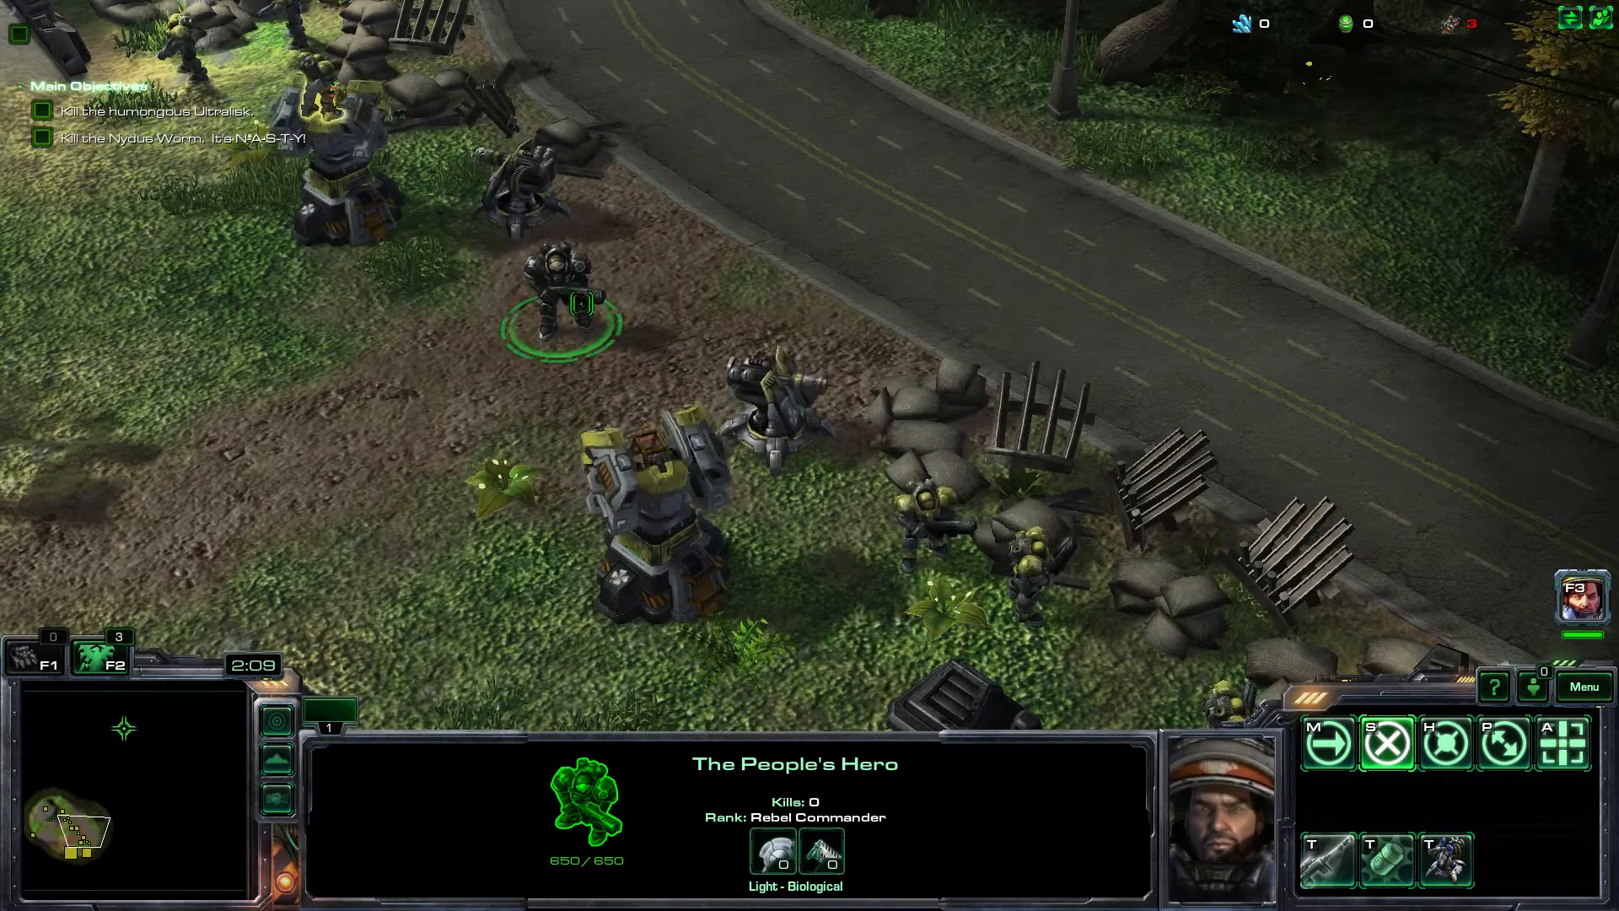
Step: Move The People's Hero around the dirt path and over toward the barricade beside the road
right_click(694, 274)
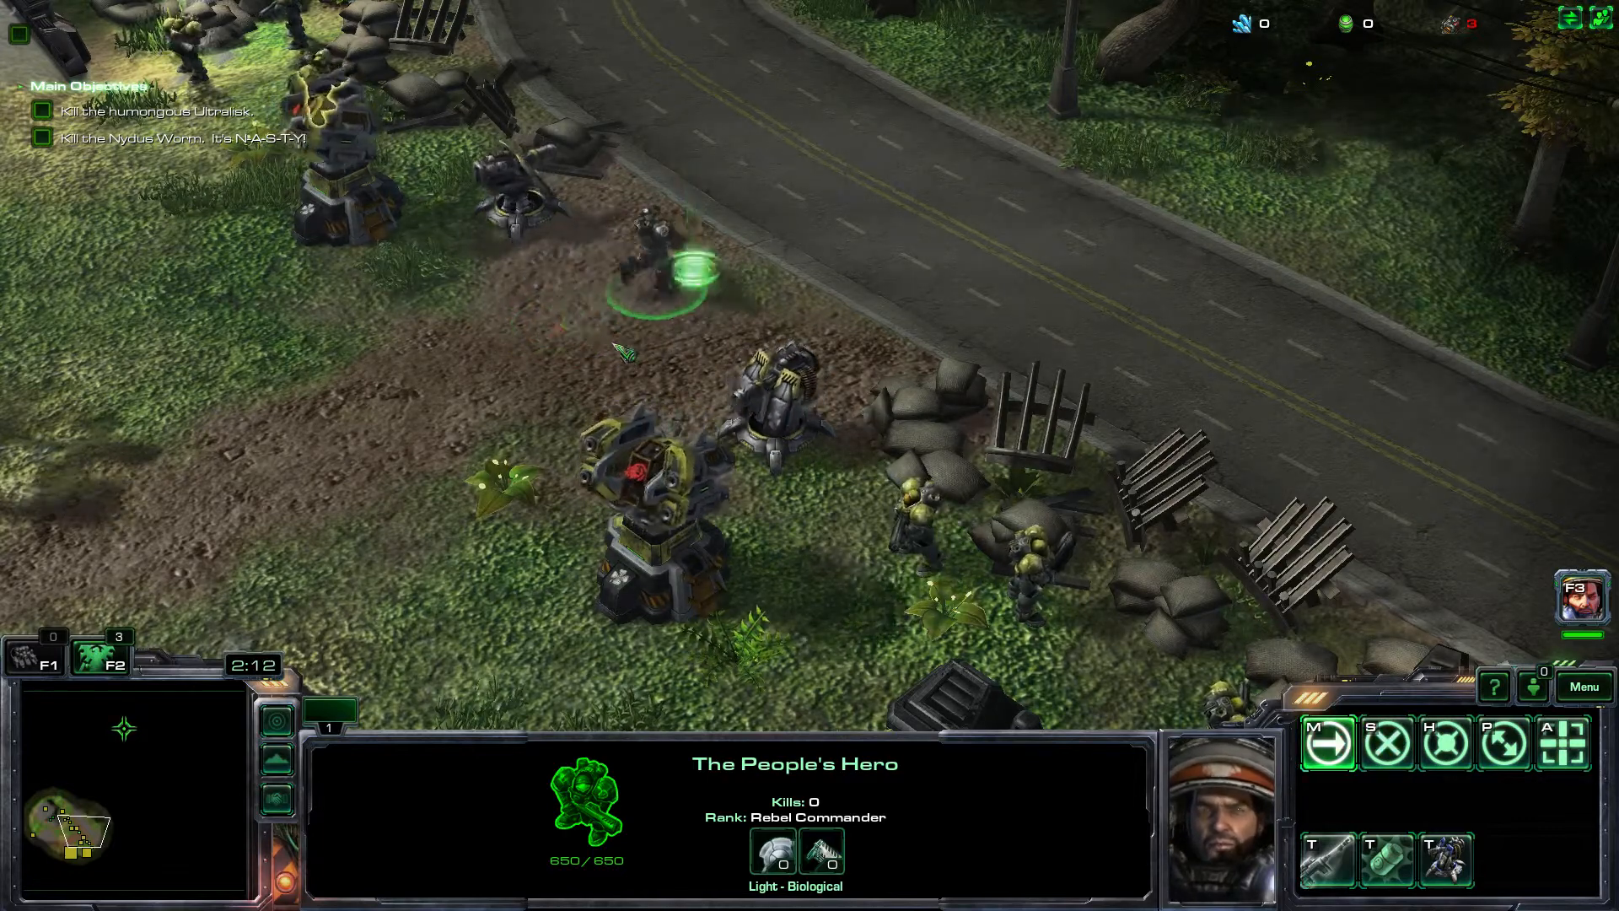
right_click(590, 341)
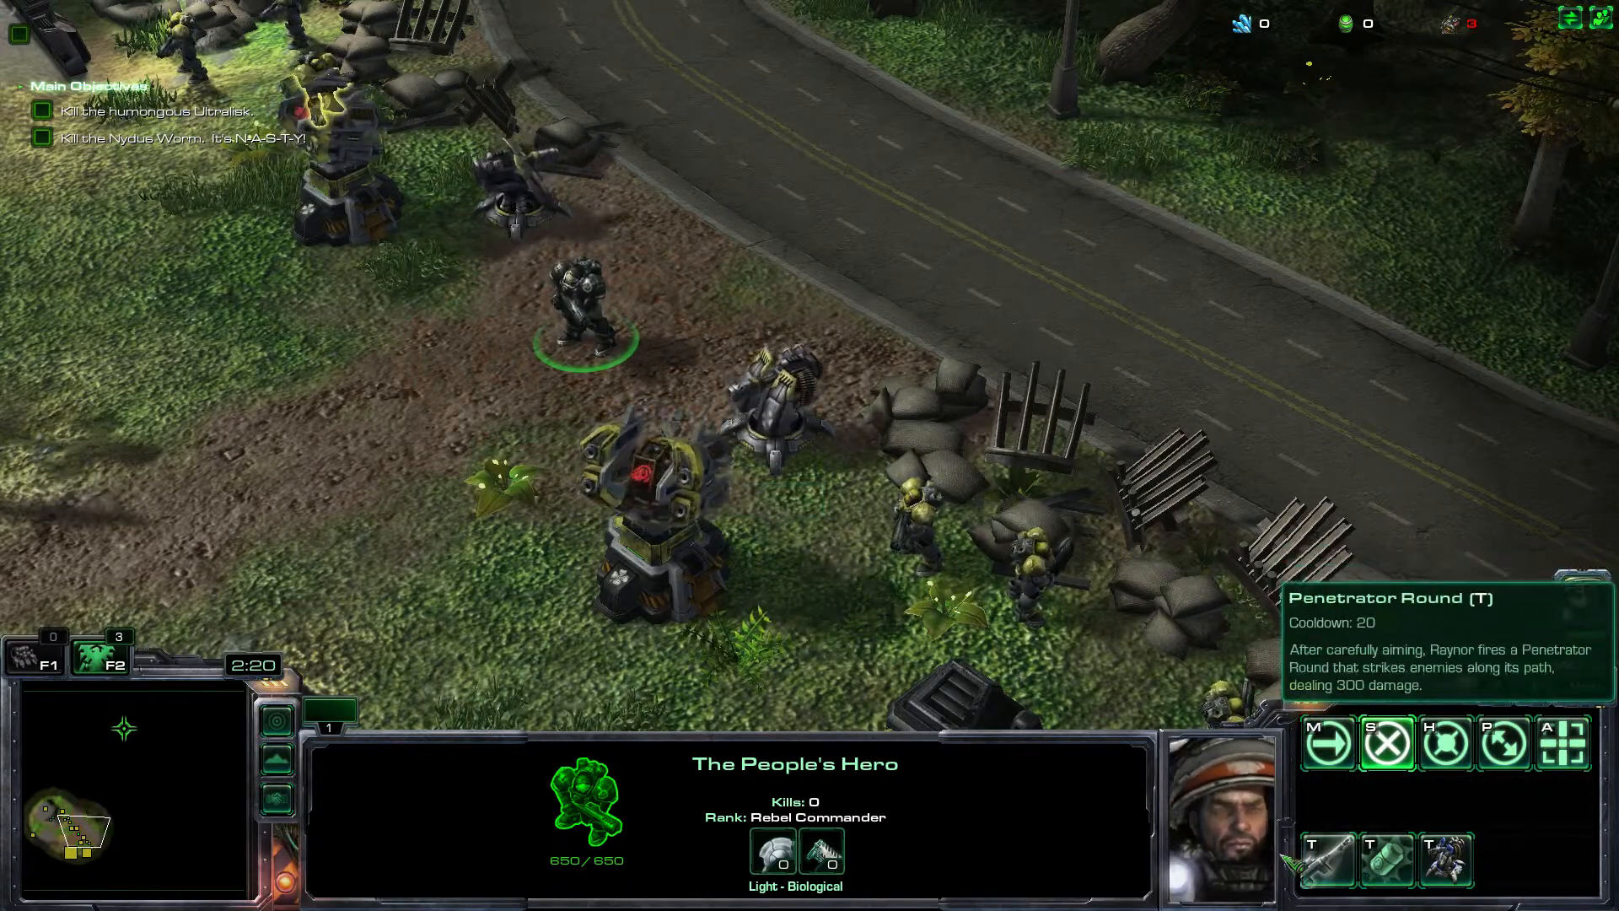
scroll(674, 523, "down", 3)
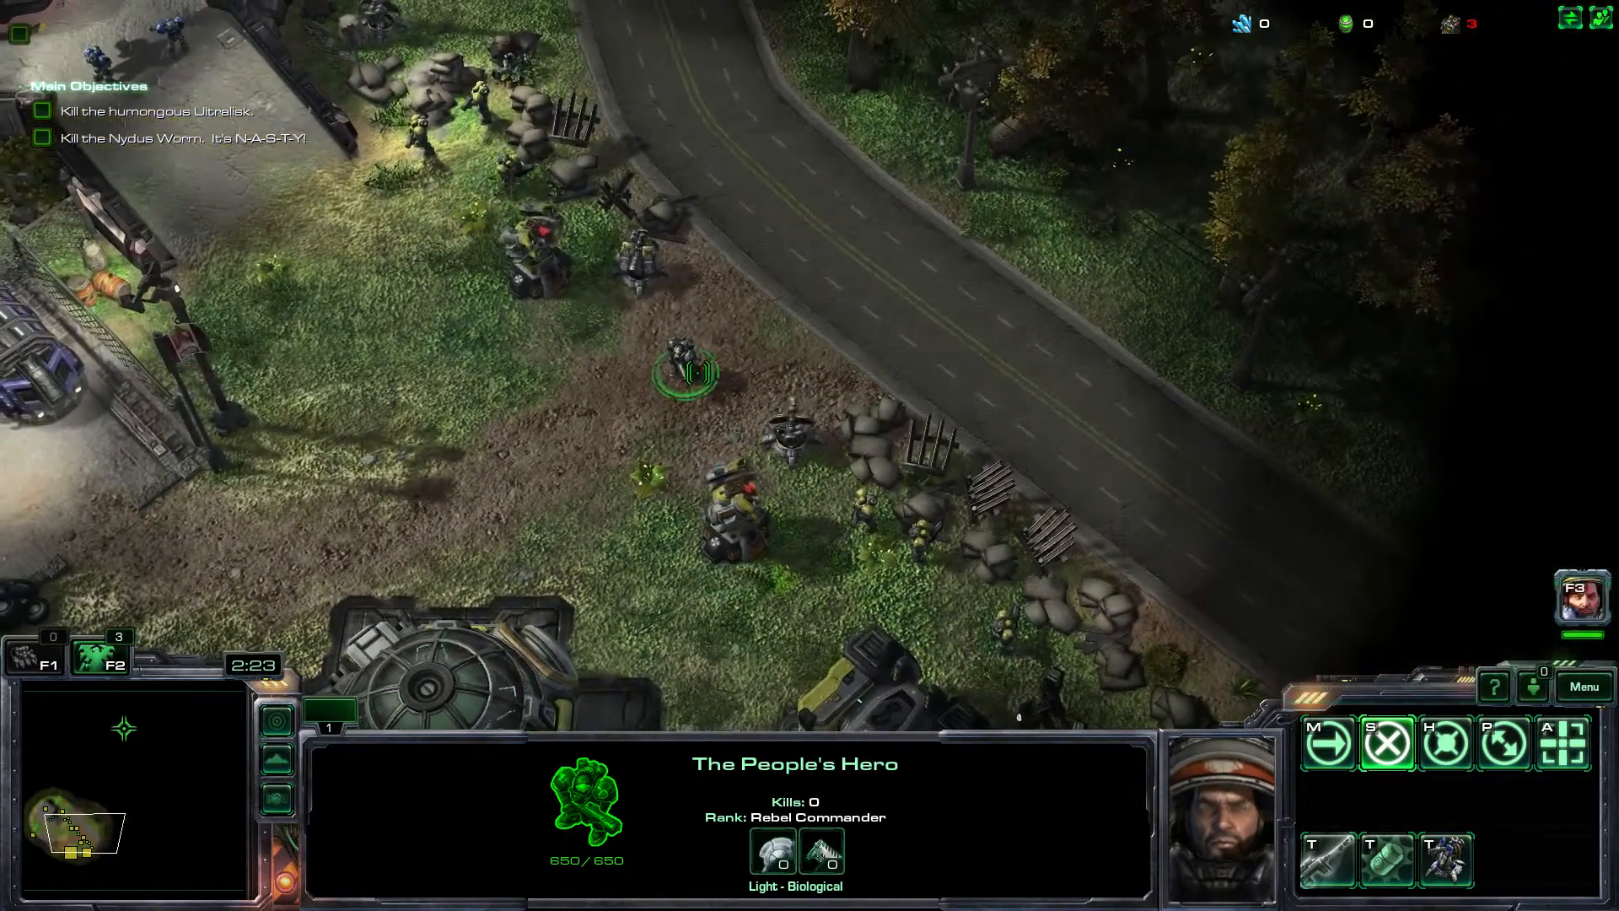
right_click(654, 318)
right_click(810, 343)
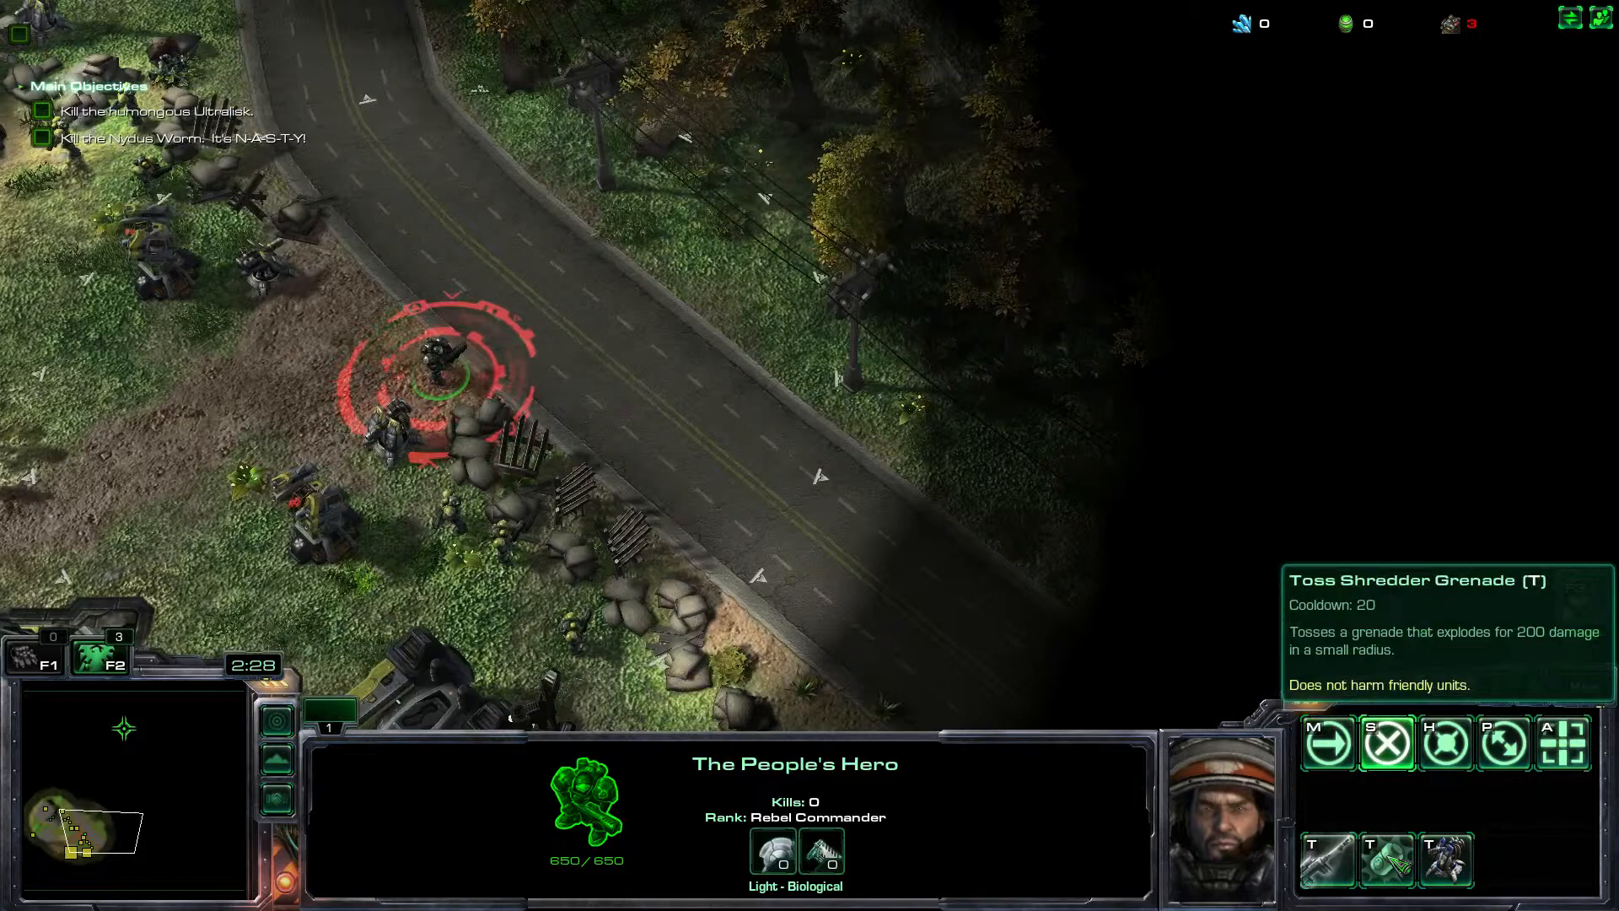
Step: Toss a Shredder Grenade onto the road and place a Flaming Betty near the road's far edge
left_click(1387, 860)
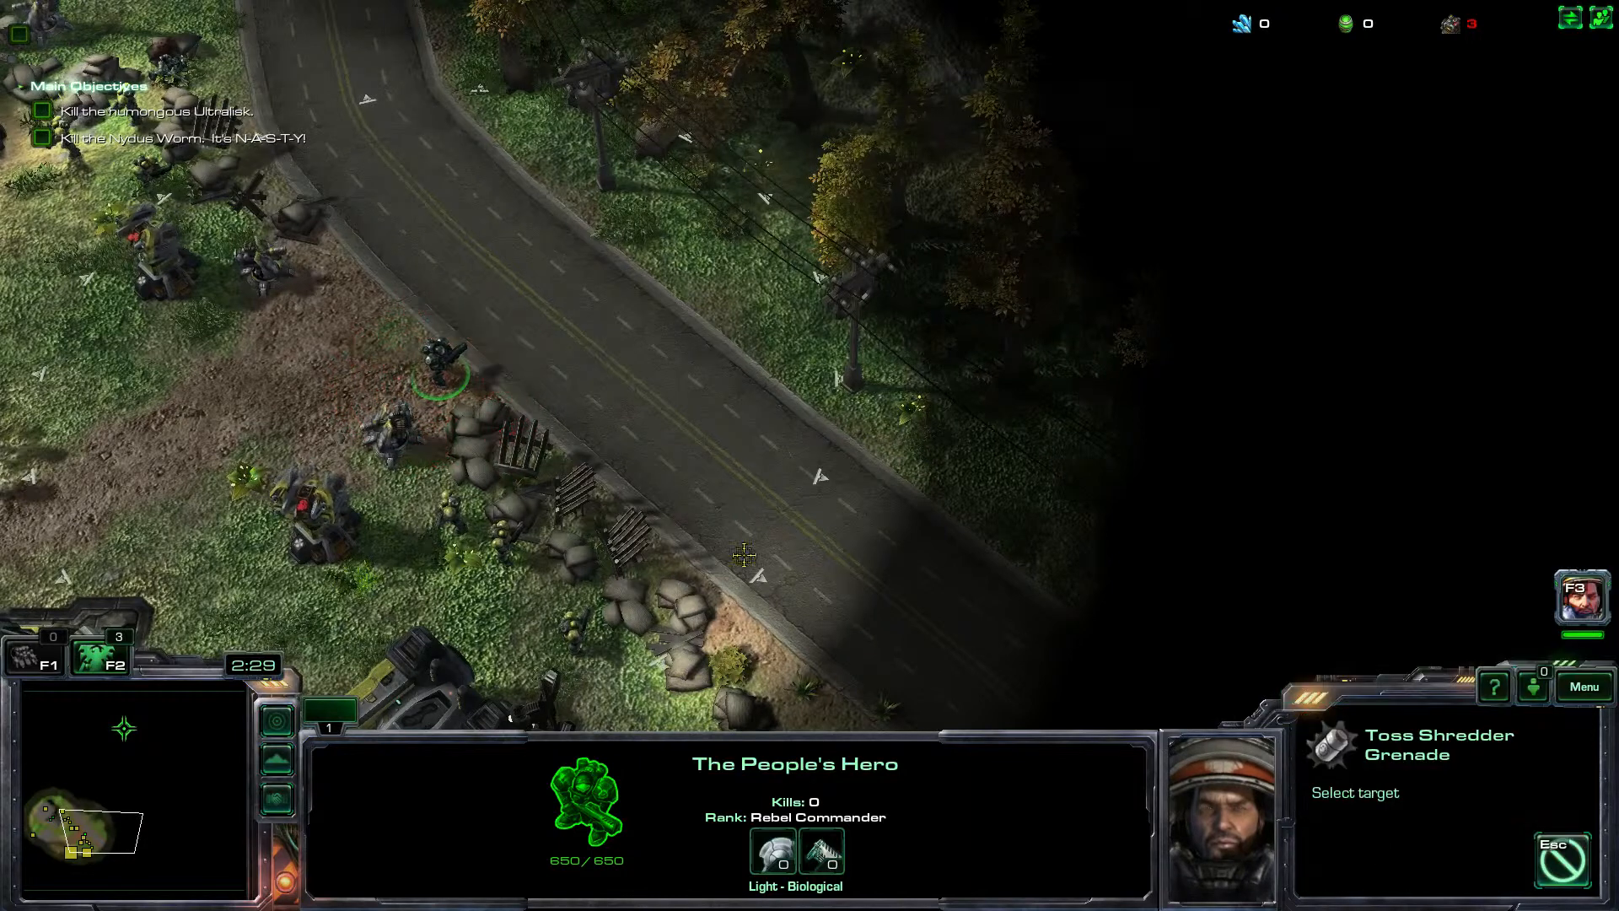
left_click(692, 432)
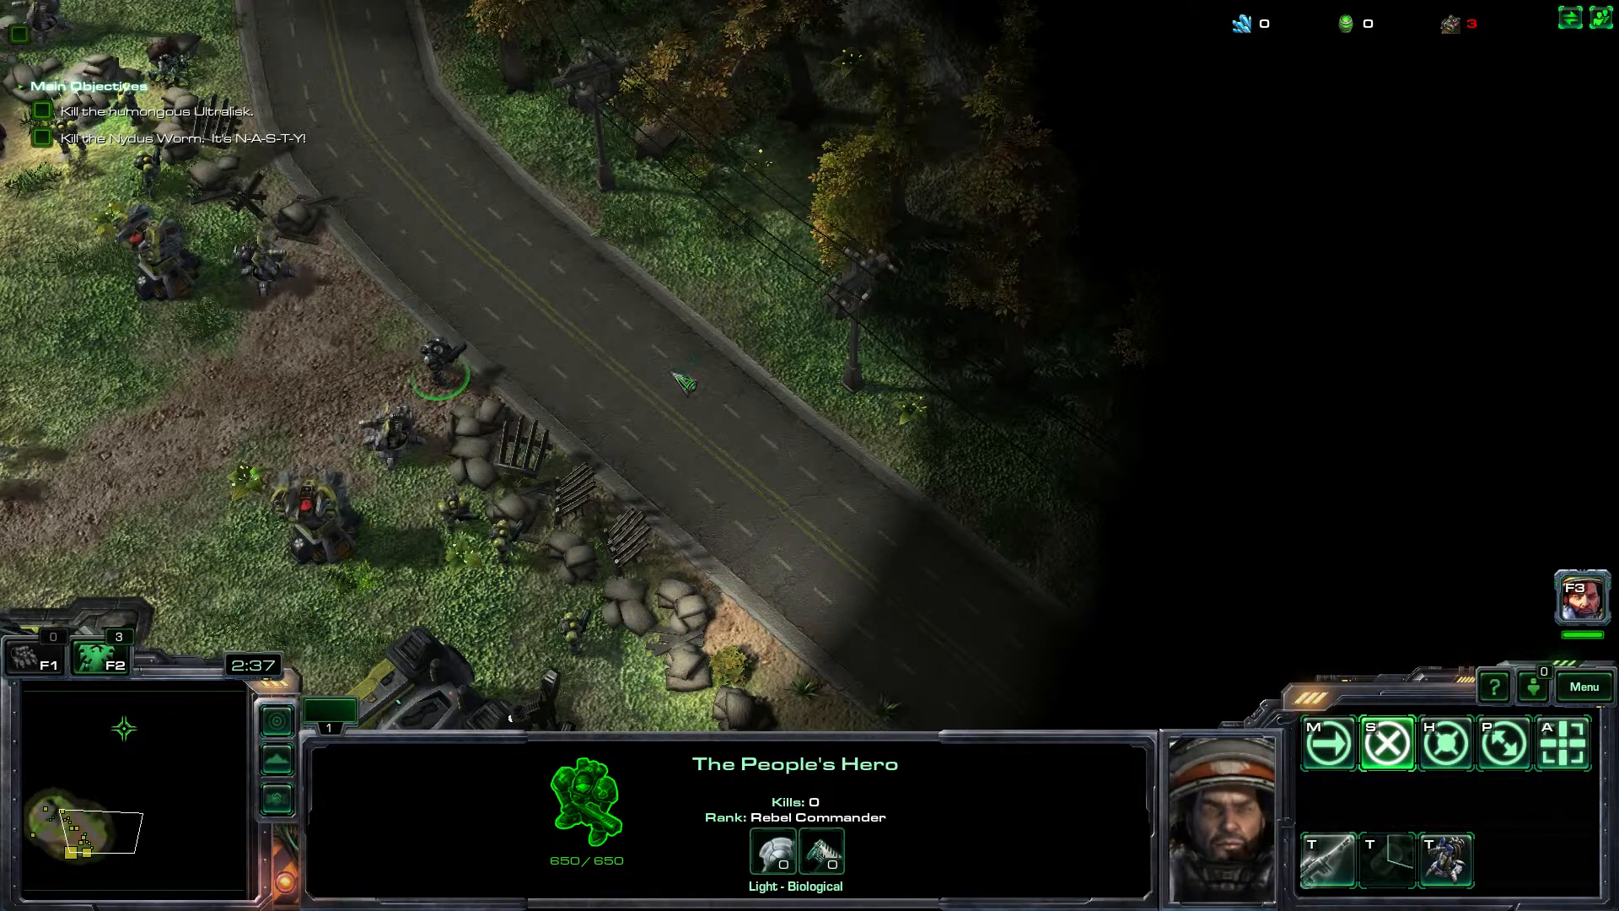
left_click(1448, 870)
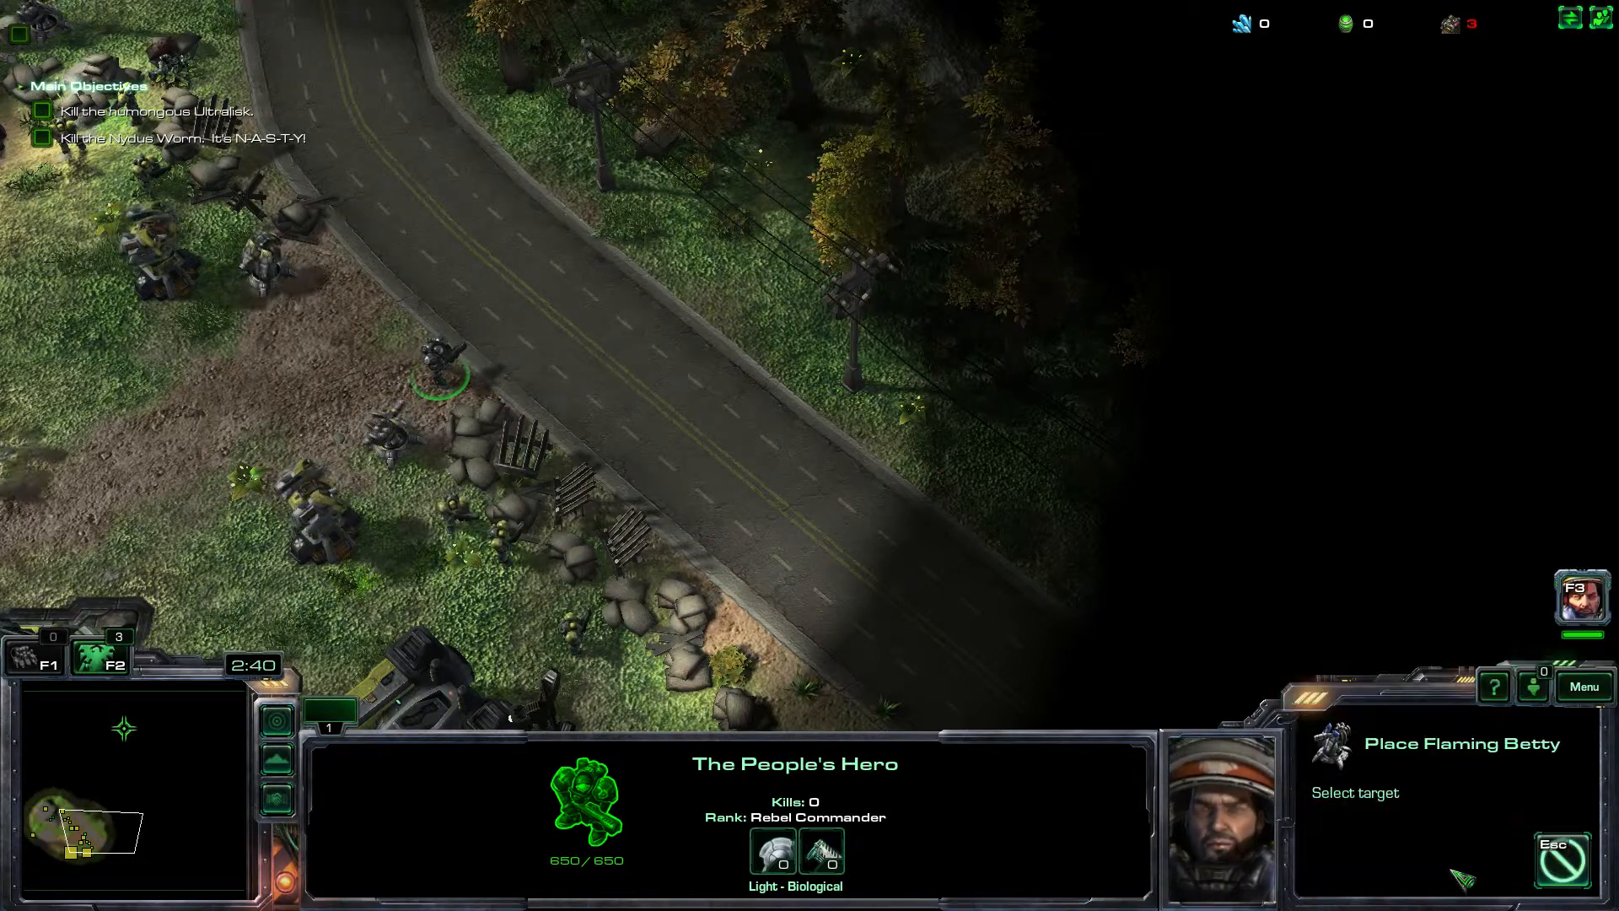
left_click(771, 435)
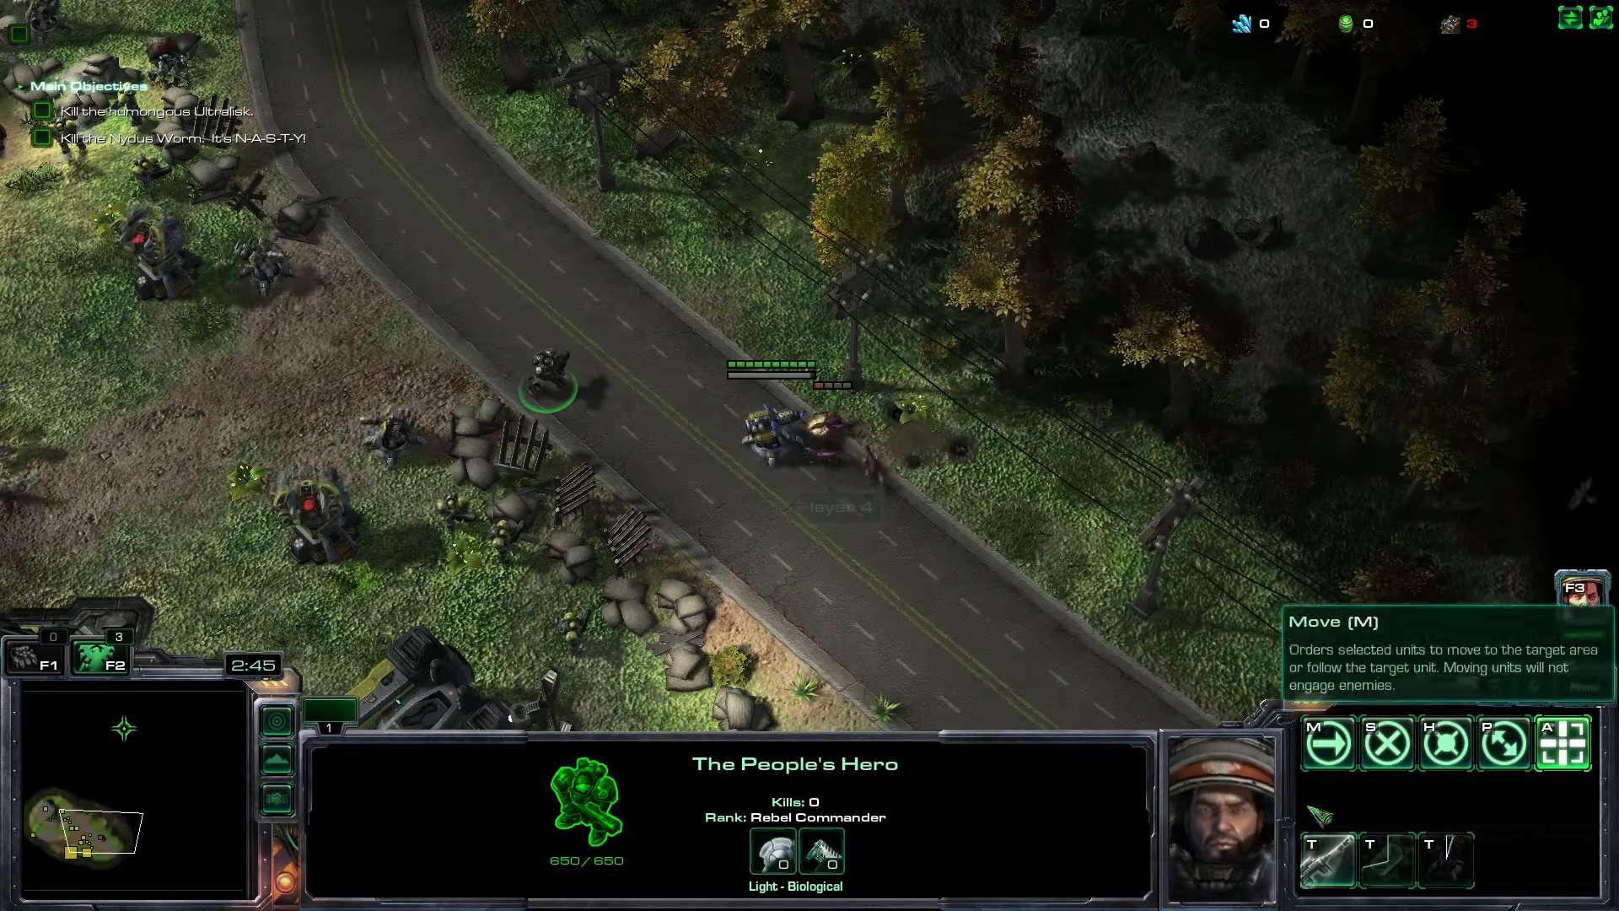
left_click(812, 483)
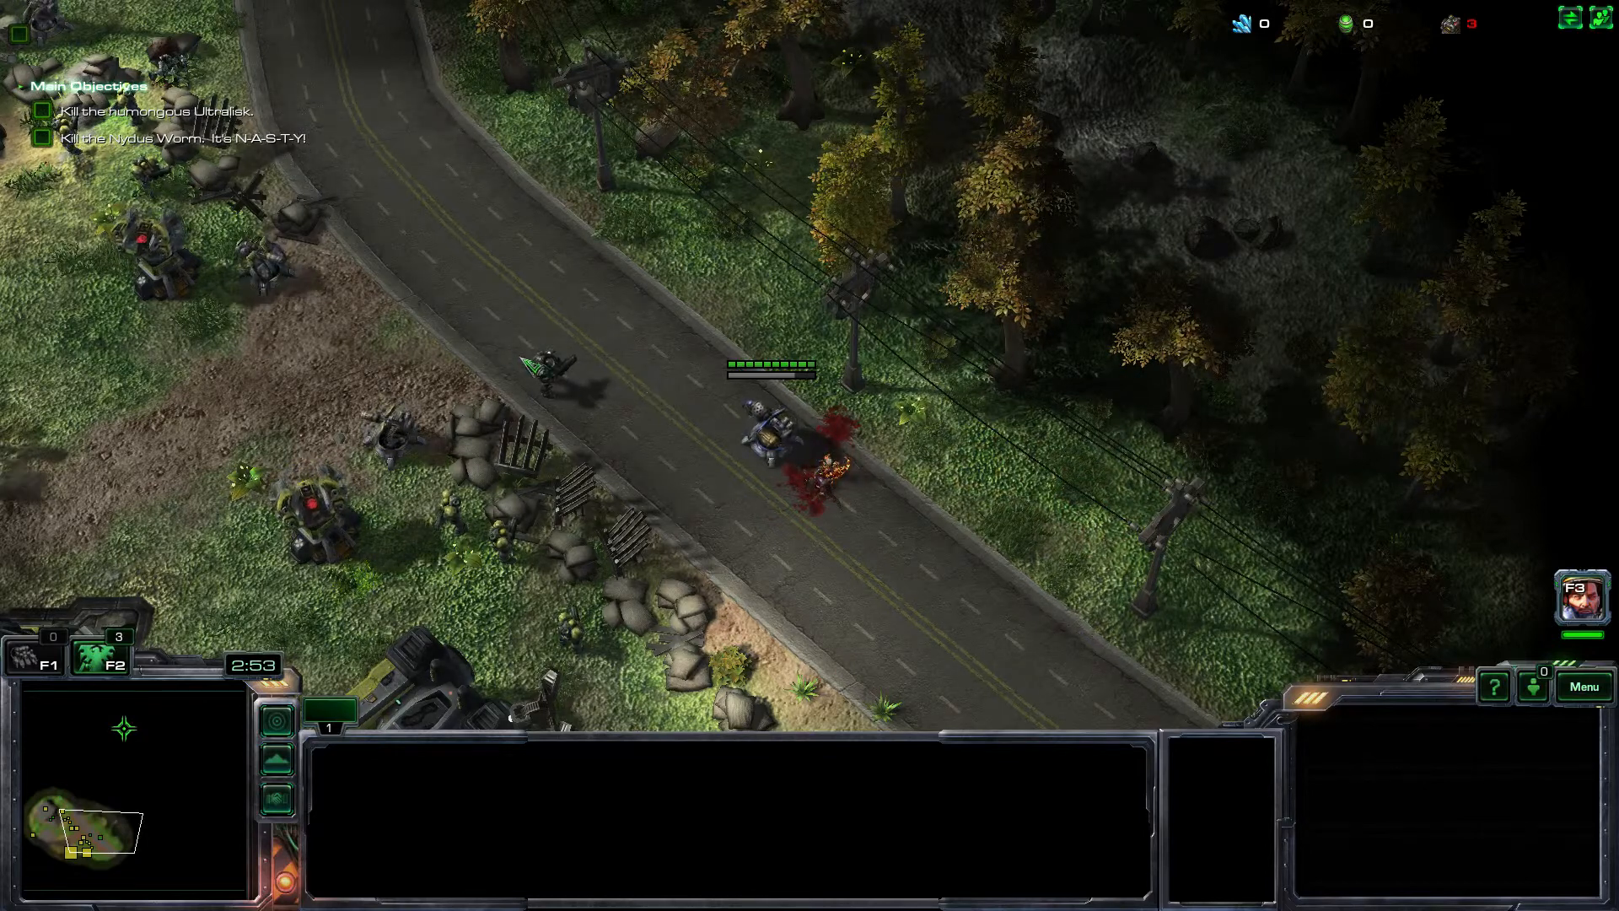
Step: Reselect The People's Hero and walk him around the road near the Flaming Betty
left_click(548, 366)
right_click(680, 416)
right_click(540, 320)
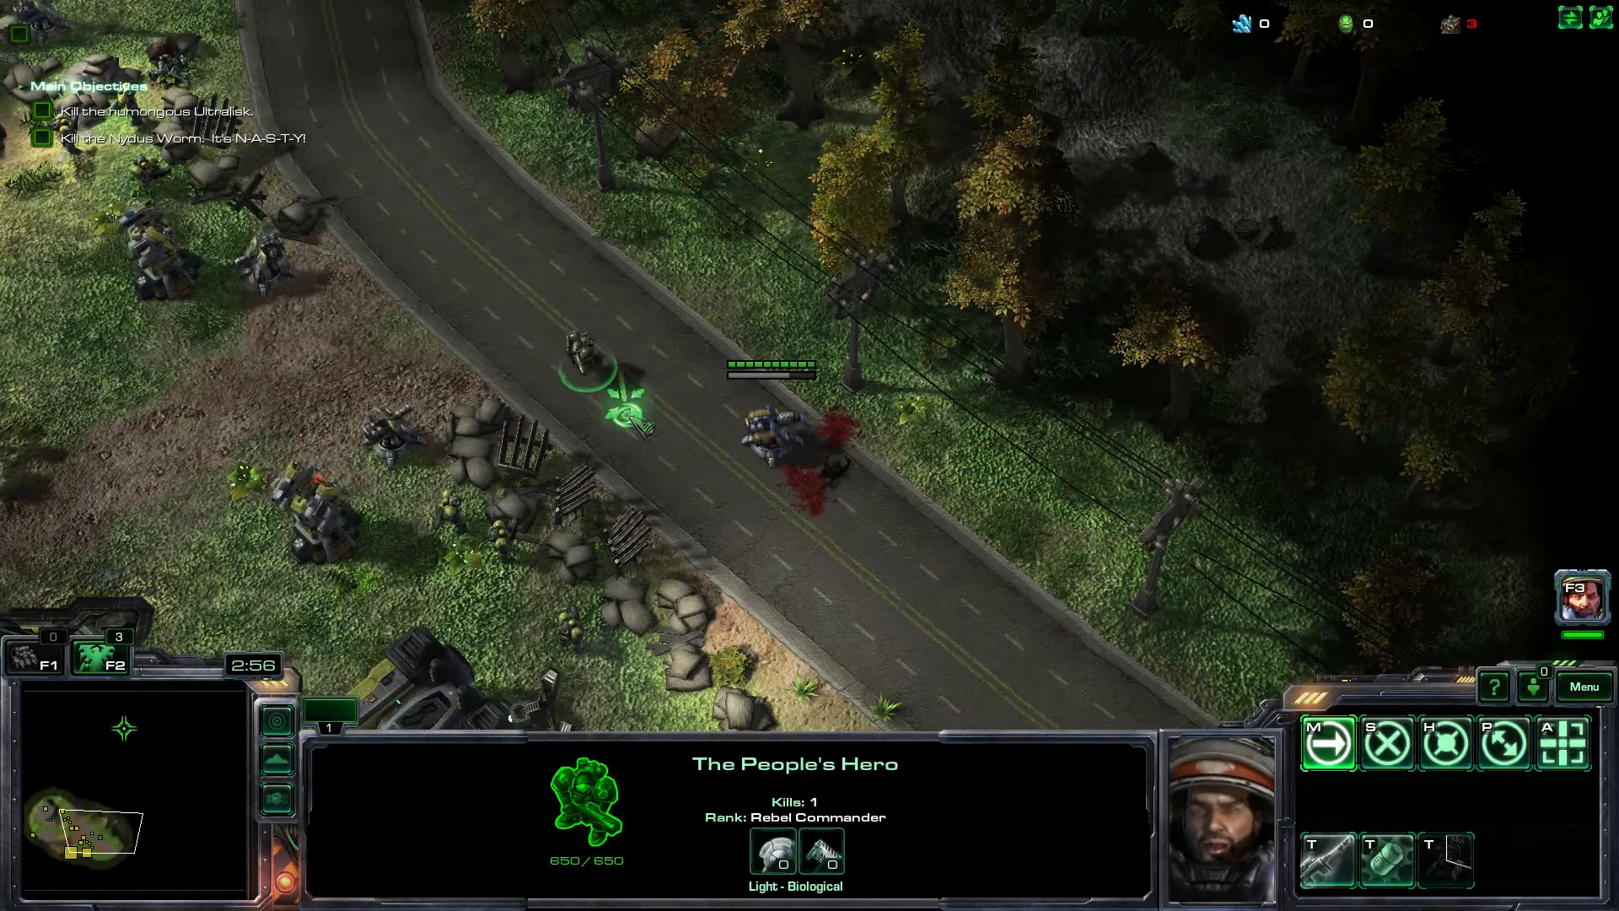
right_click(634, 331)
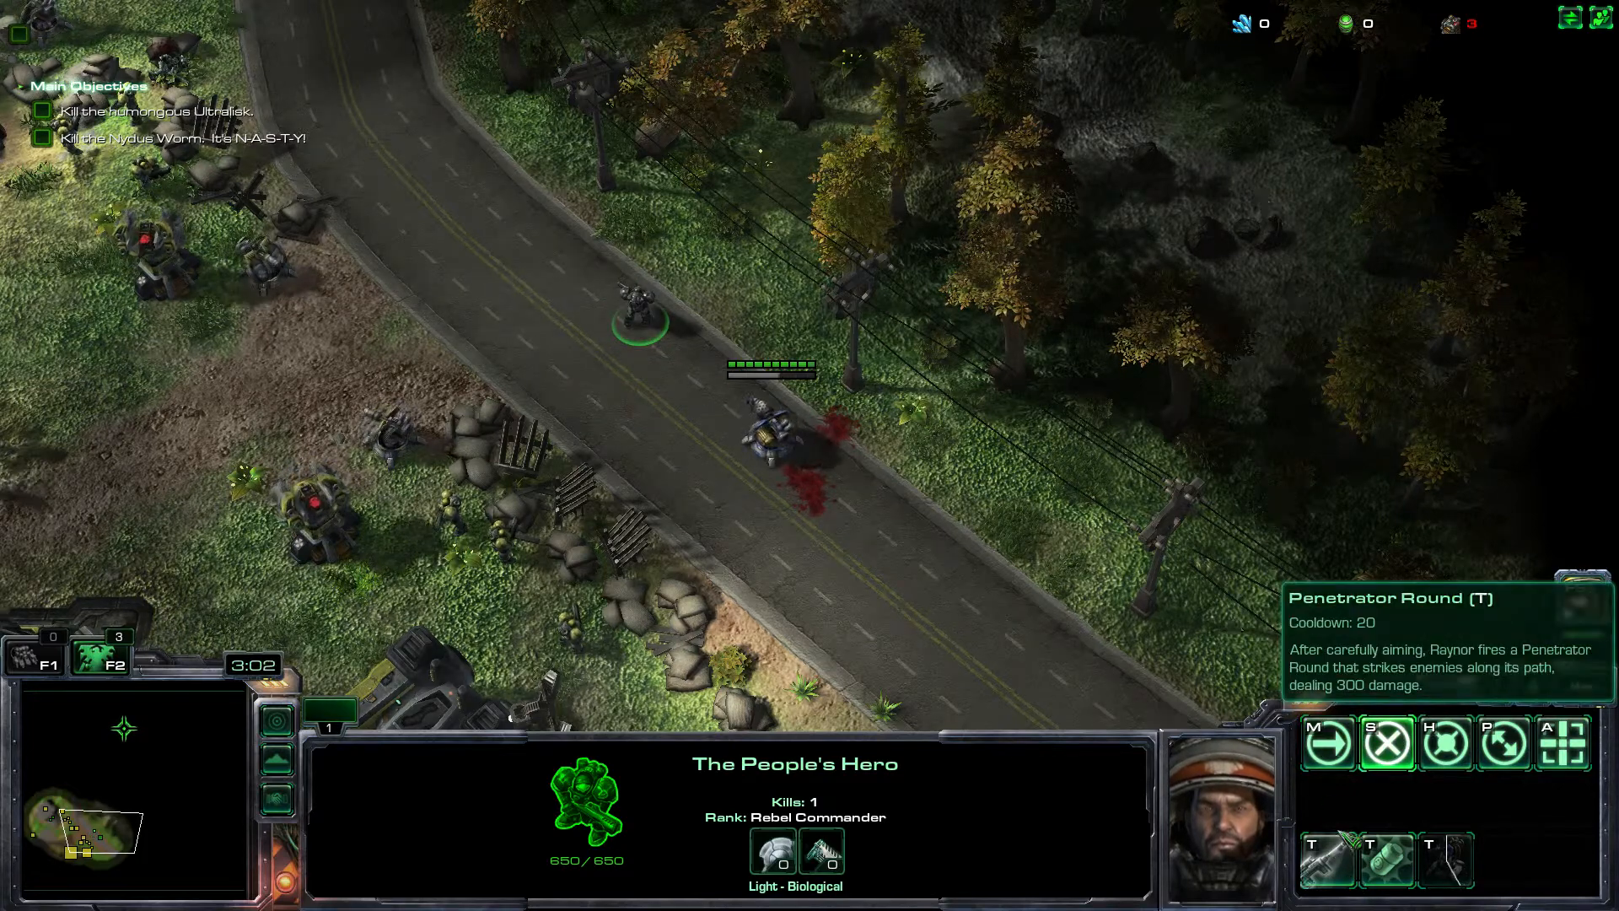
Step: Toss another Shredder Grenade onto the road beside the barricades and order the hero to stop
left_click(1387, 860)
left_click(690, 504)
key("s")
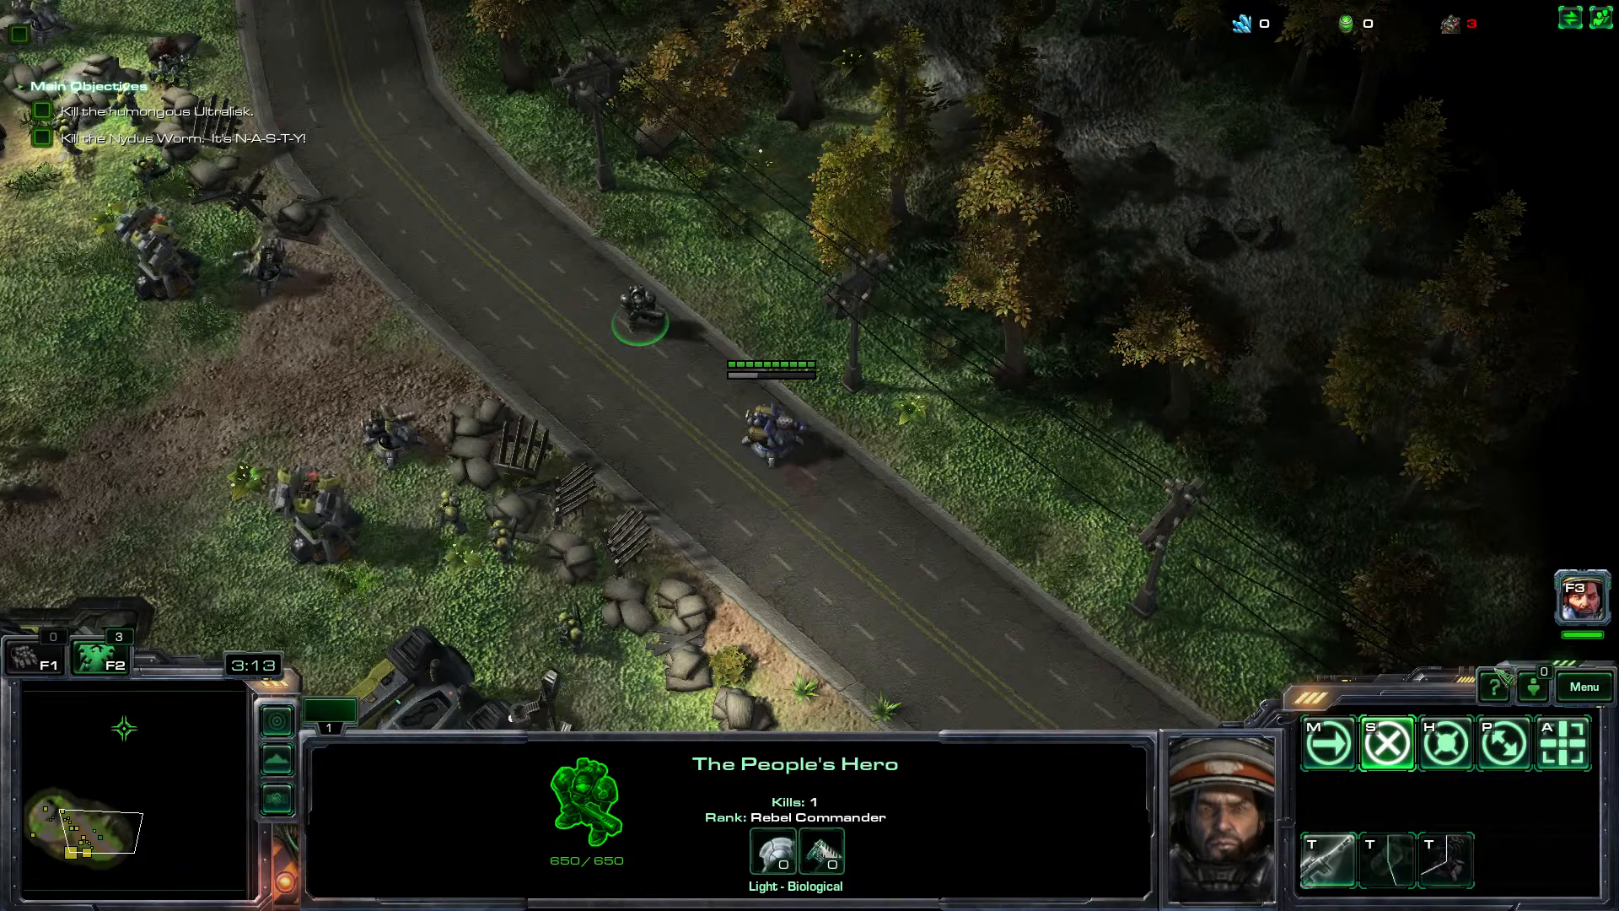
Step: End the test game and quit StarCraft II from its login screen
left_click(1584, 686)
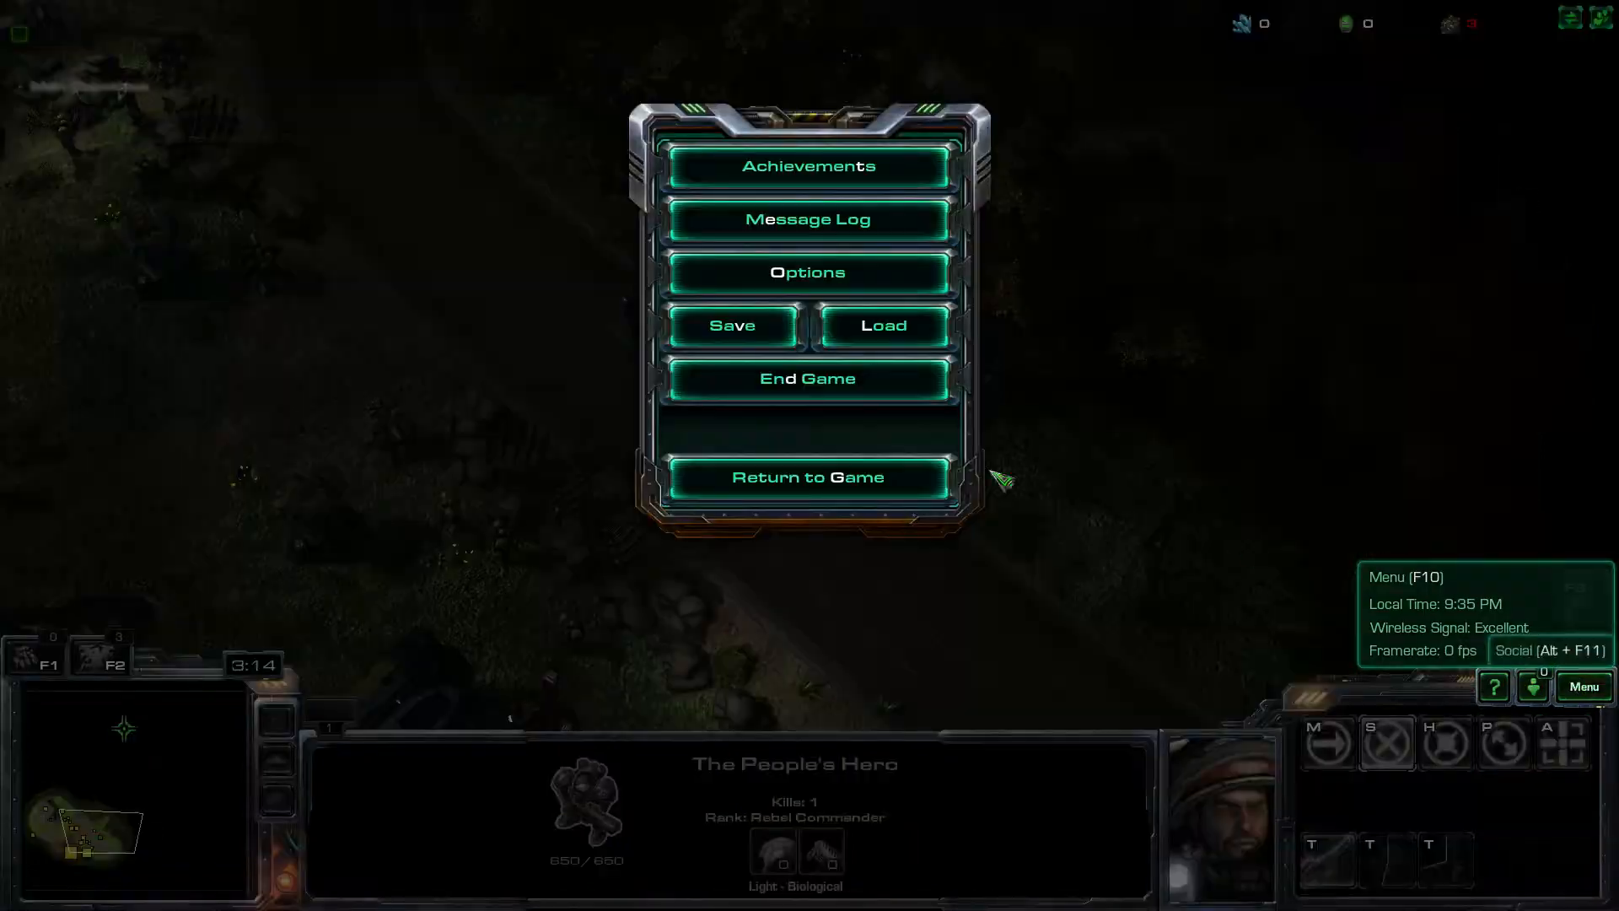
left_click(792, 407)
left_click(760, 223)
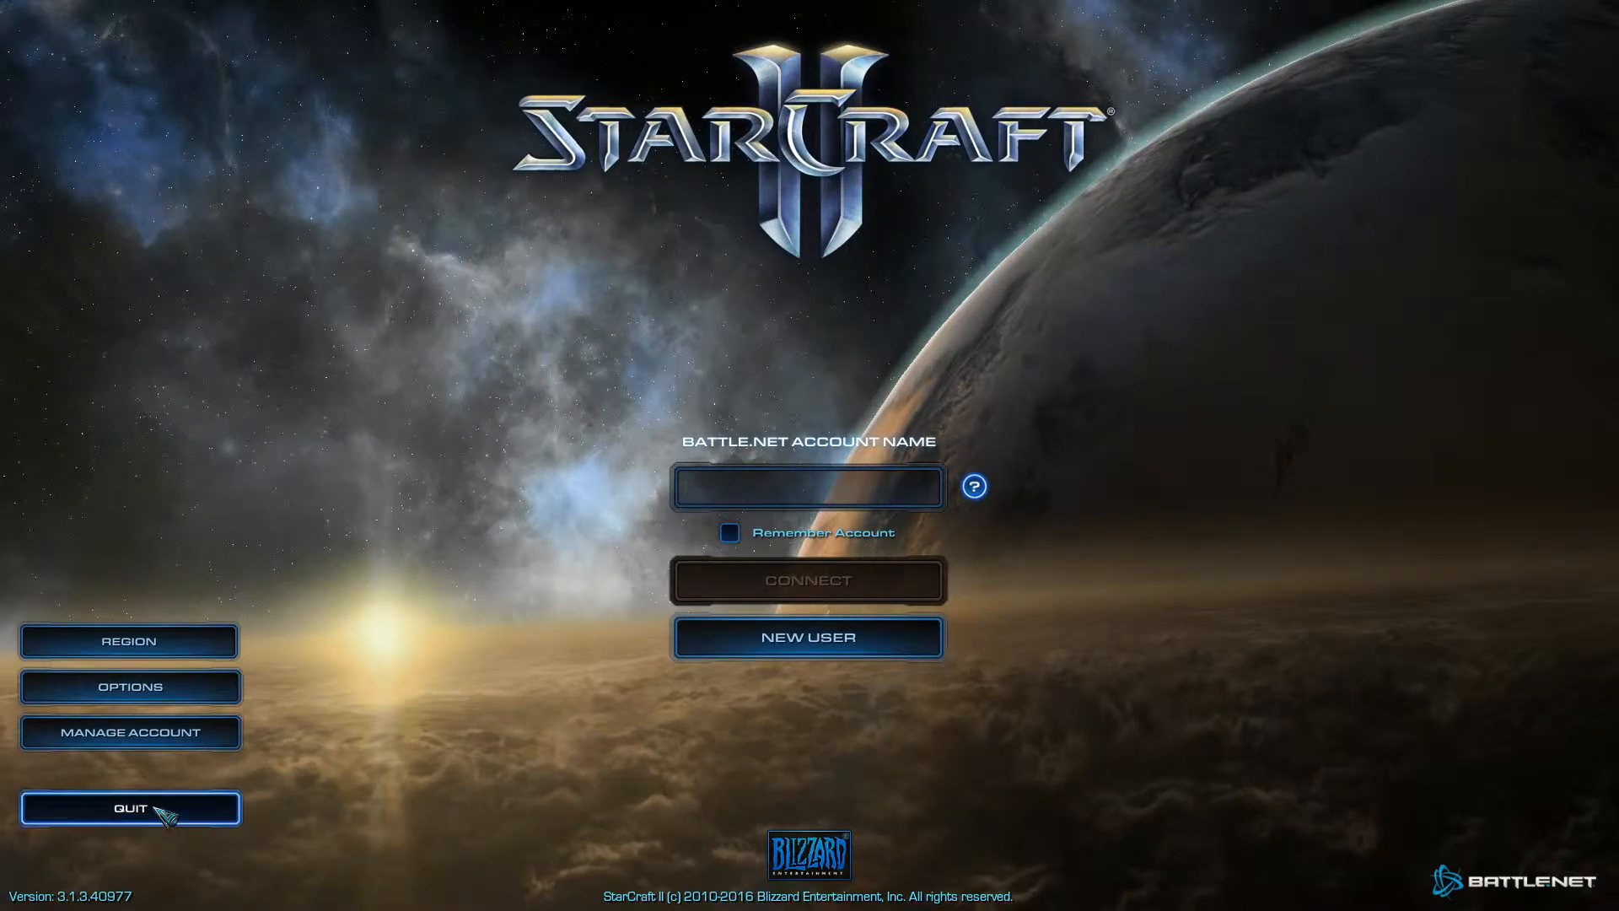
left_click(164, 808)
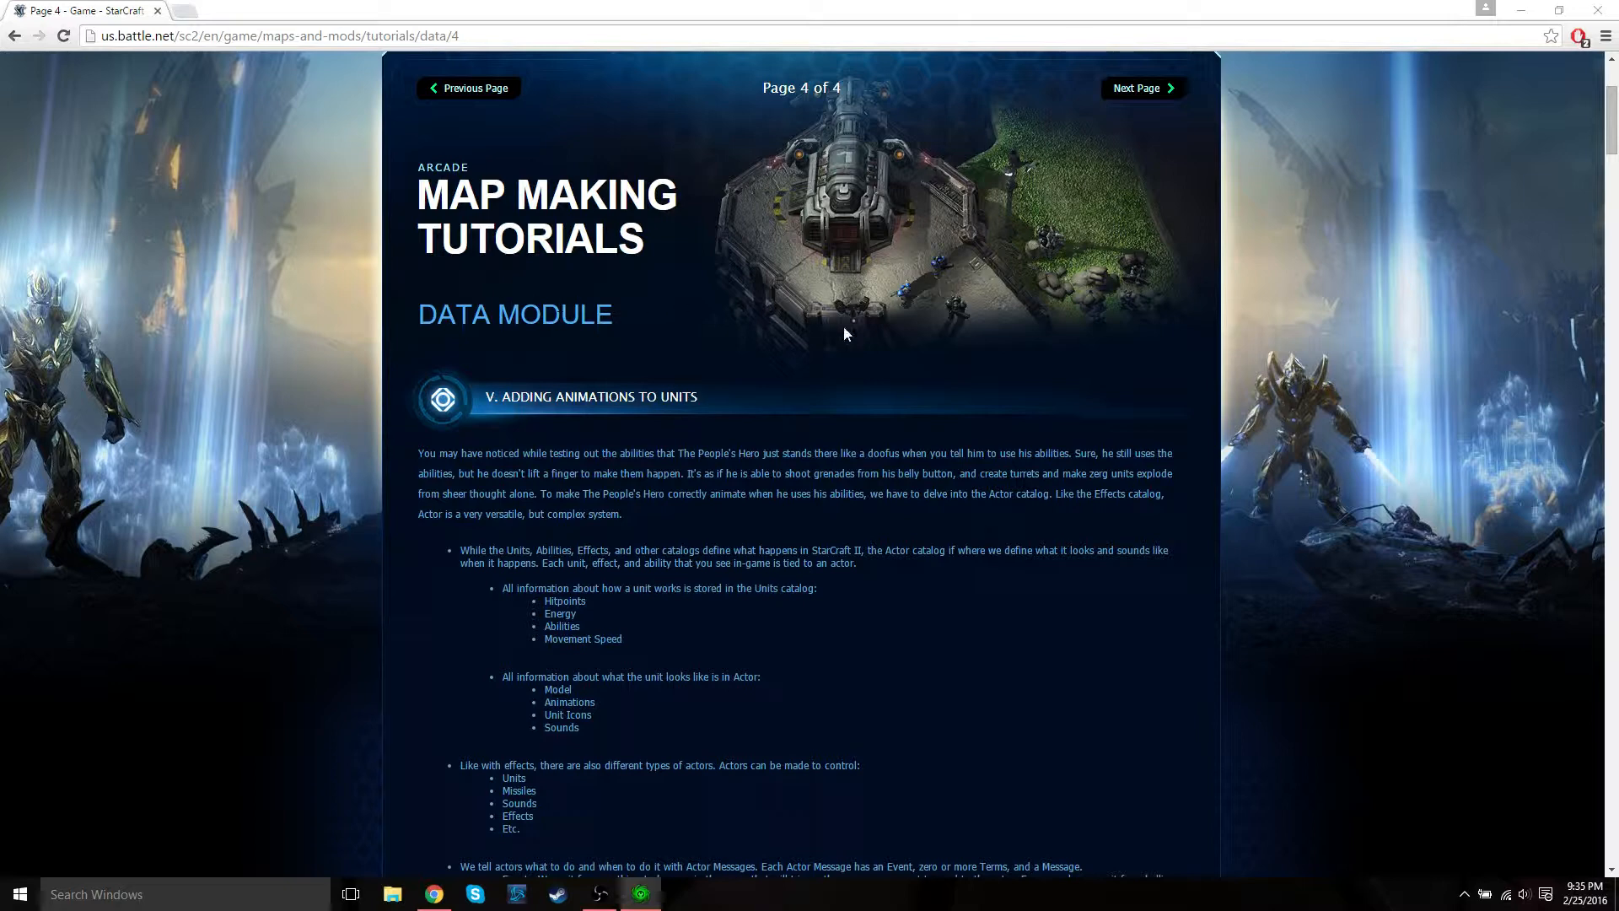
Step: Read the tutorial's Adding Animations to Units introduction, covering what the Units and Actor catalogs each store
scroll(852, 345, "down", 3)
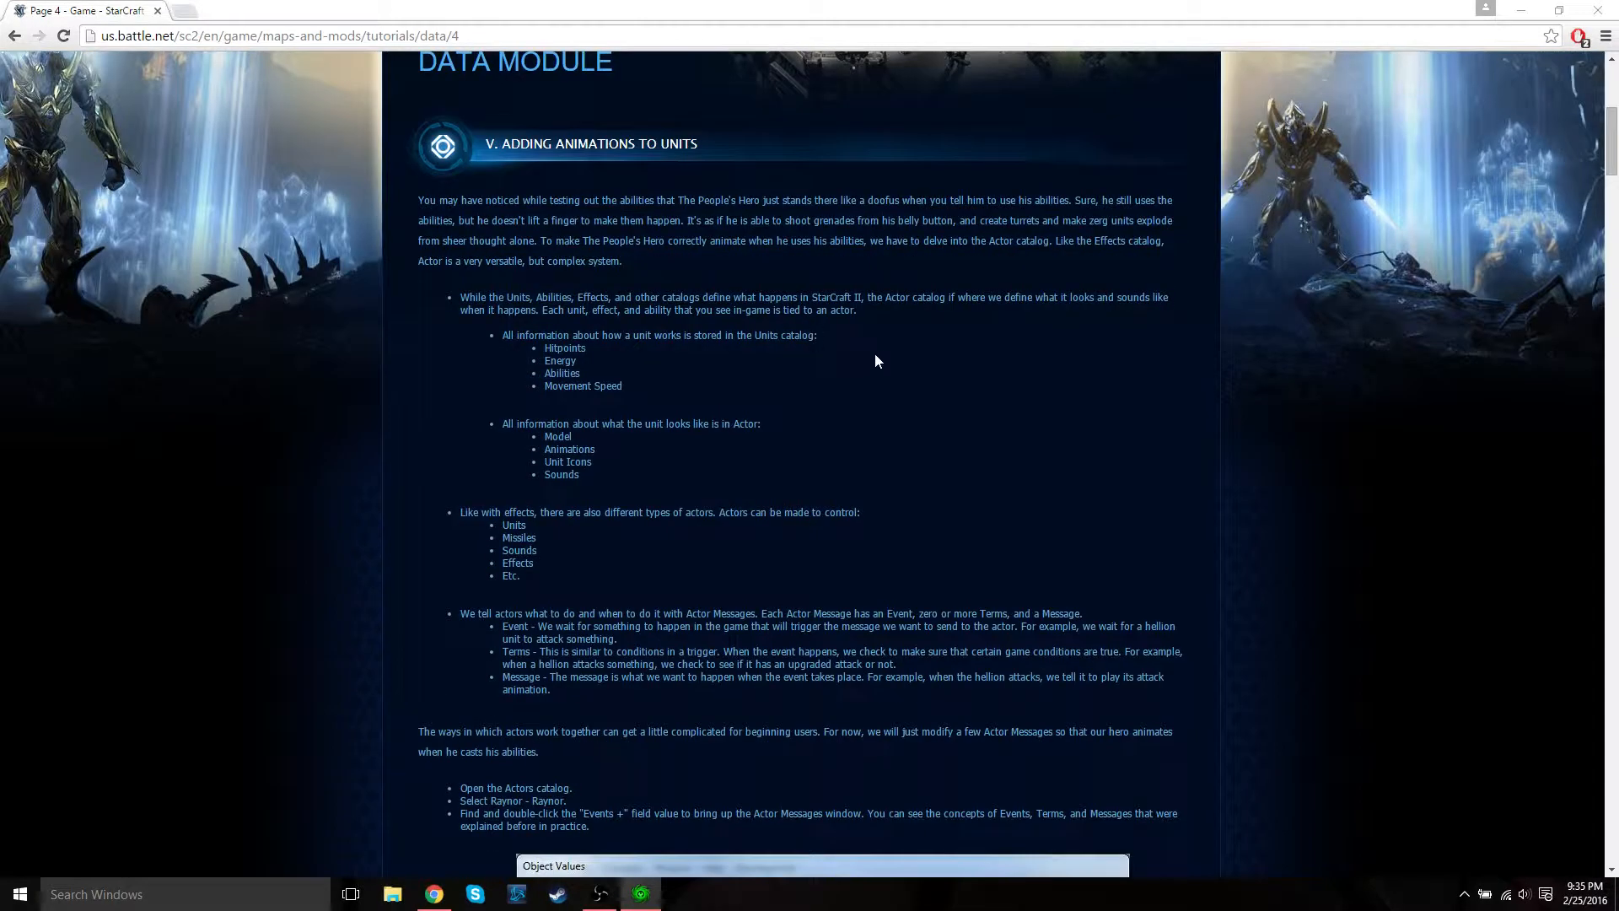
left_click_drag(424, 200, 661, 200)
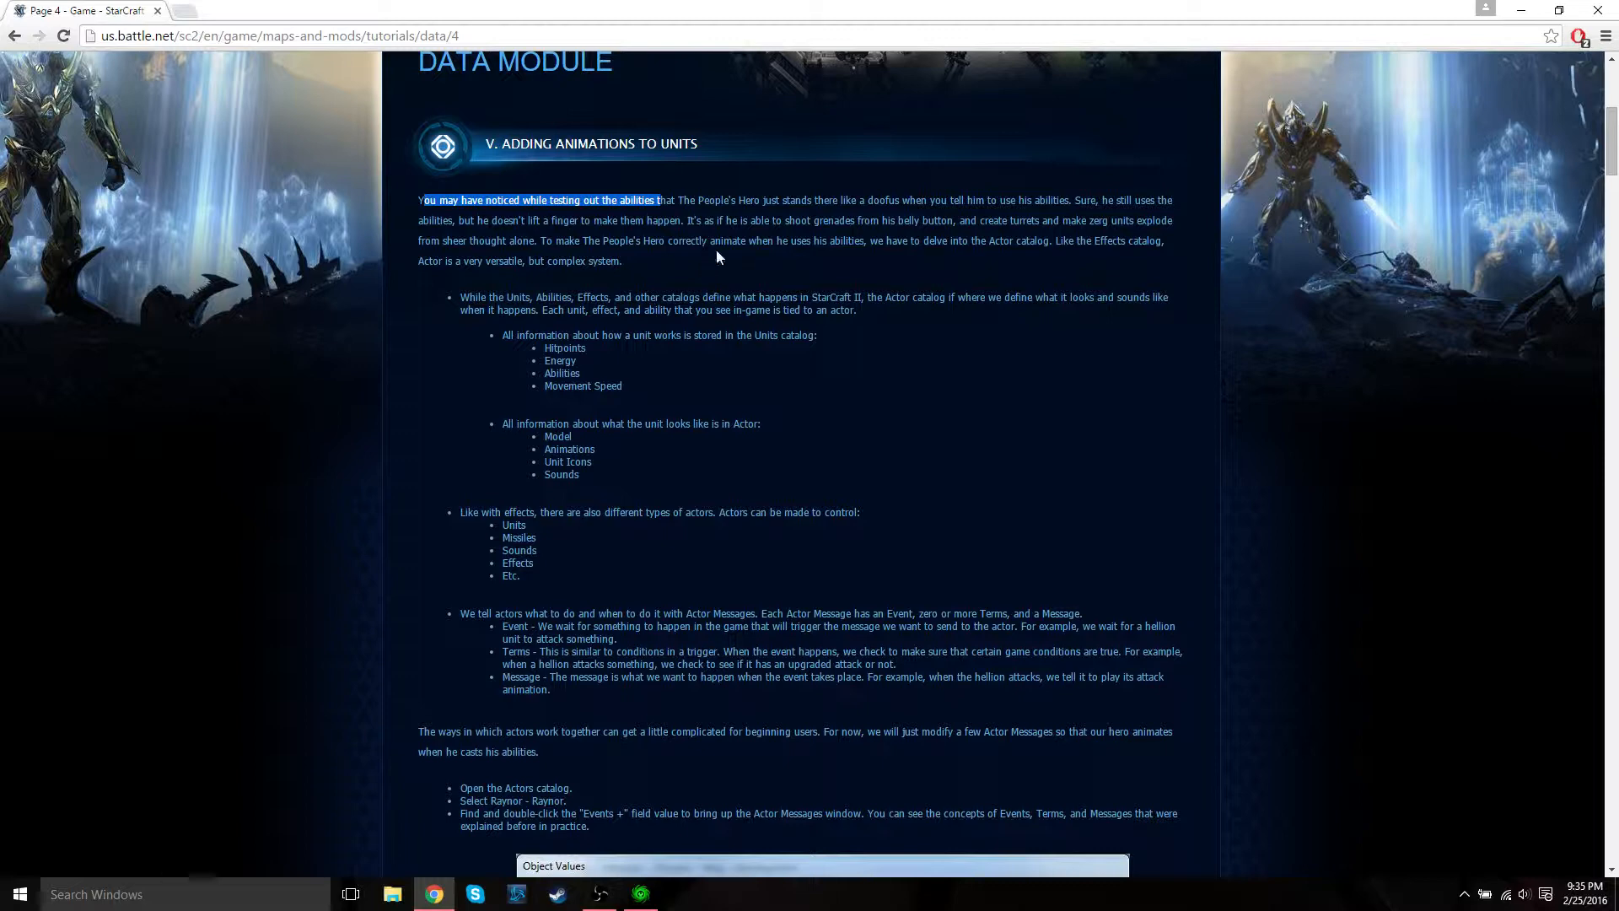
scroll(717, 253, "down", 1)
left_click(864, 269)
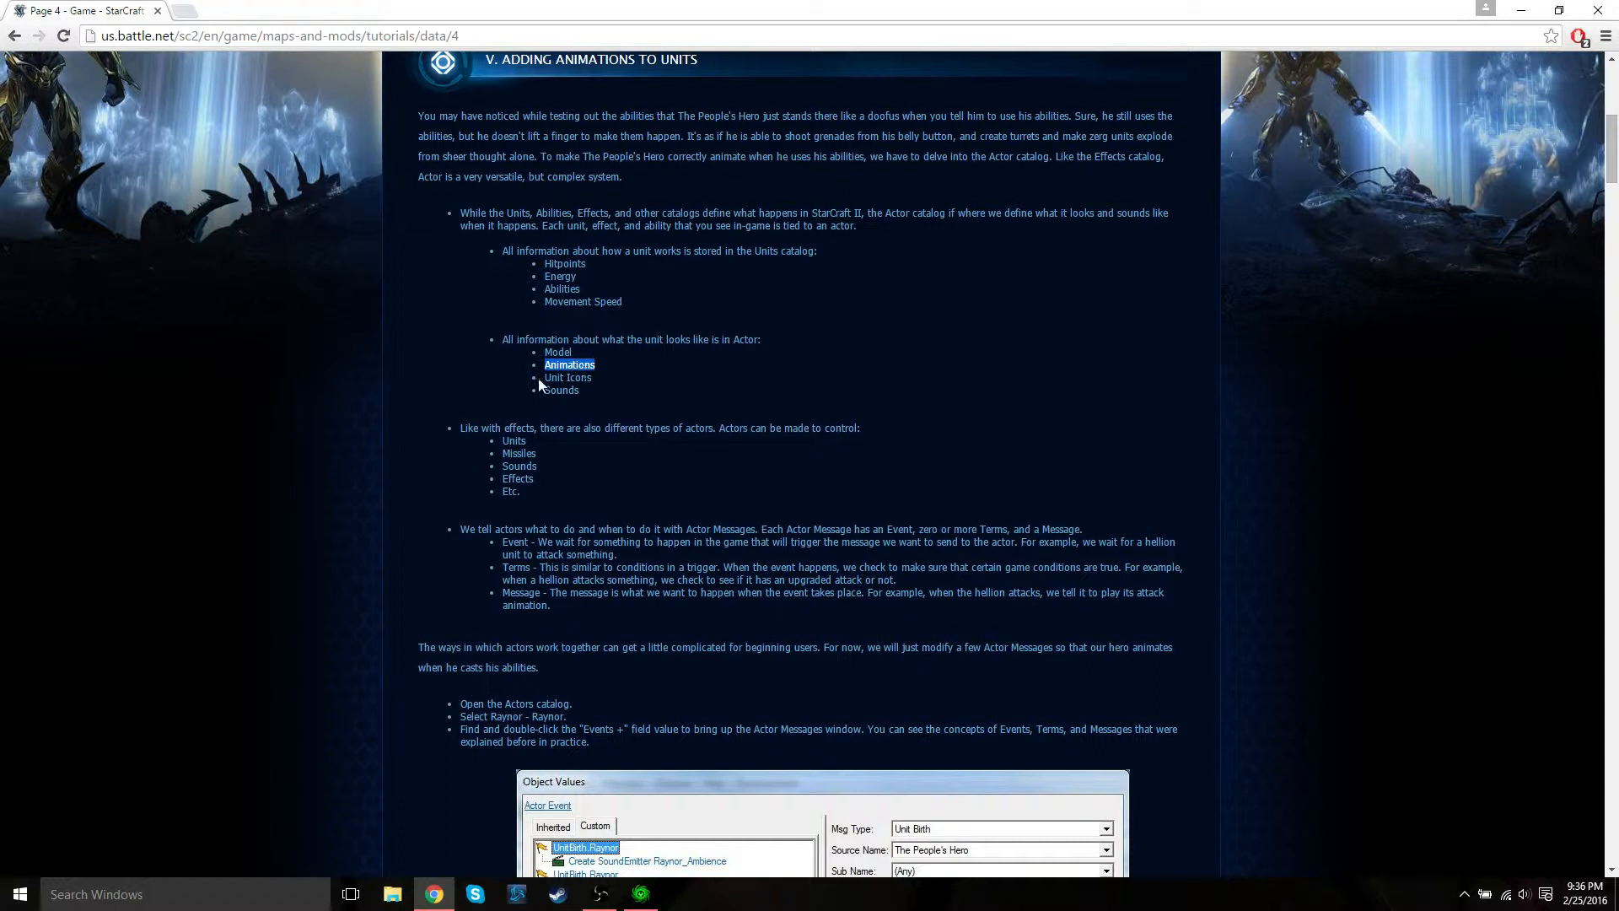
left_click(594, 377)
double_click(577, 390)
Step: Read the tutorial's explanation of actor types, Actor Messages and how to reach Raynor's Events + field
scroll(892, 366, "down", 2)
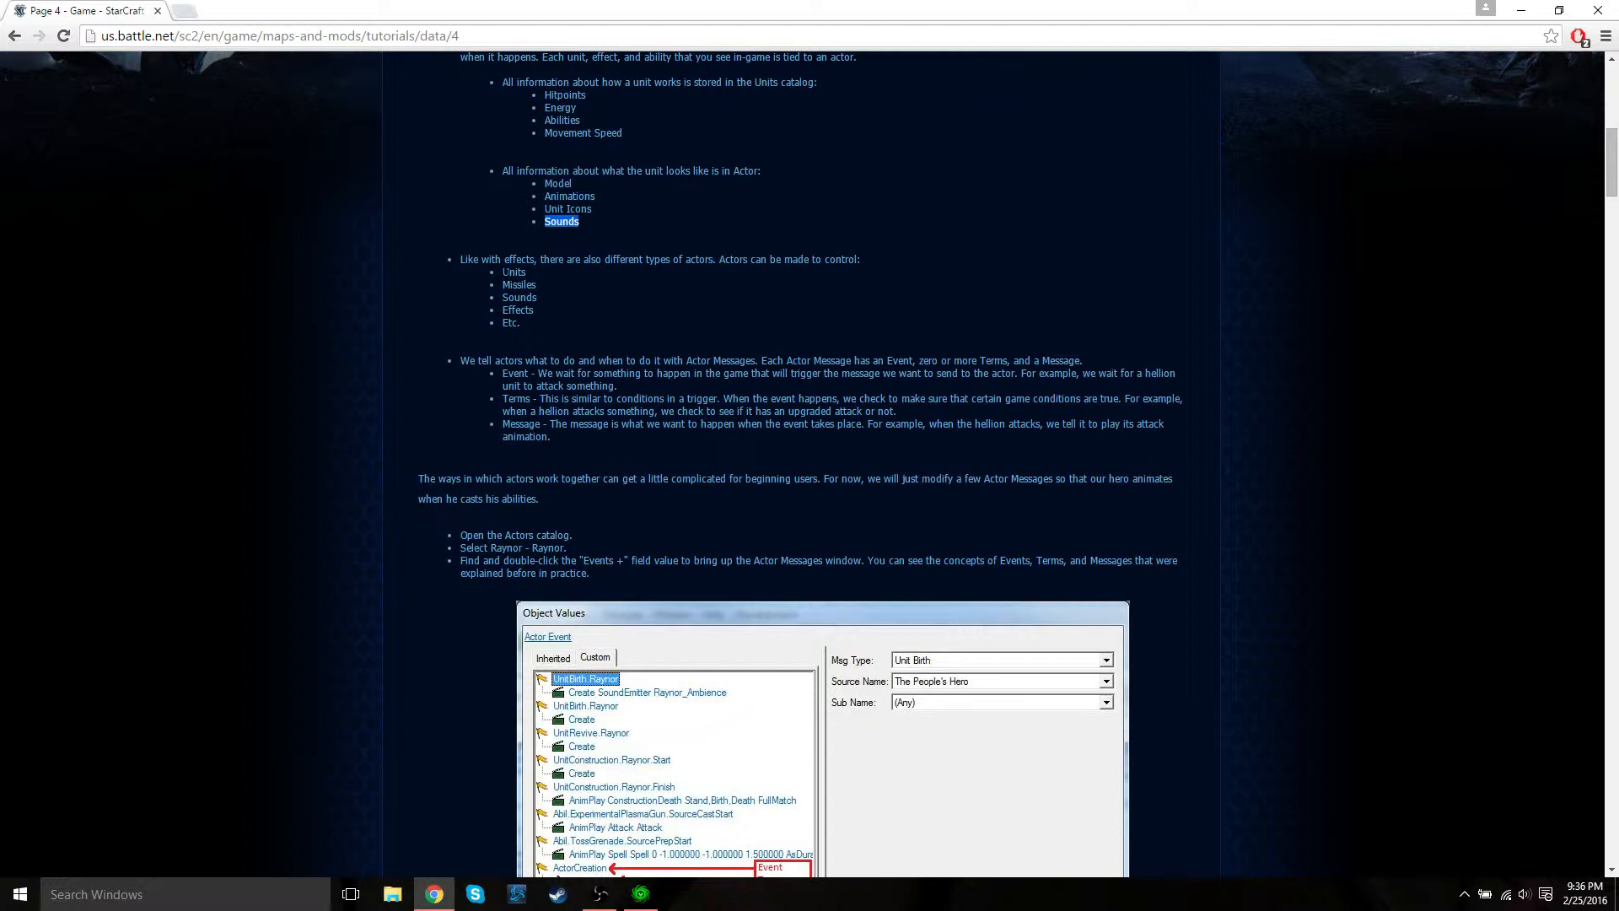
left_click_drag(503, 272, 518, 272)
scroll(1041, 265, "down", 2)
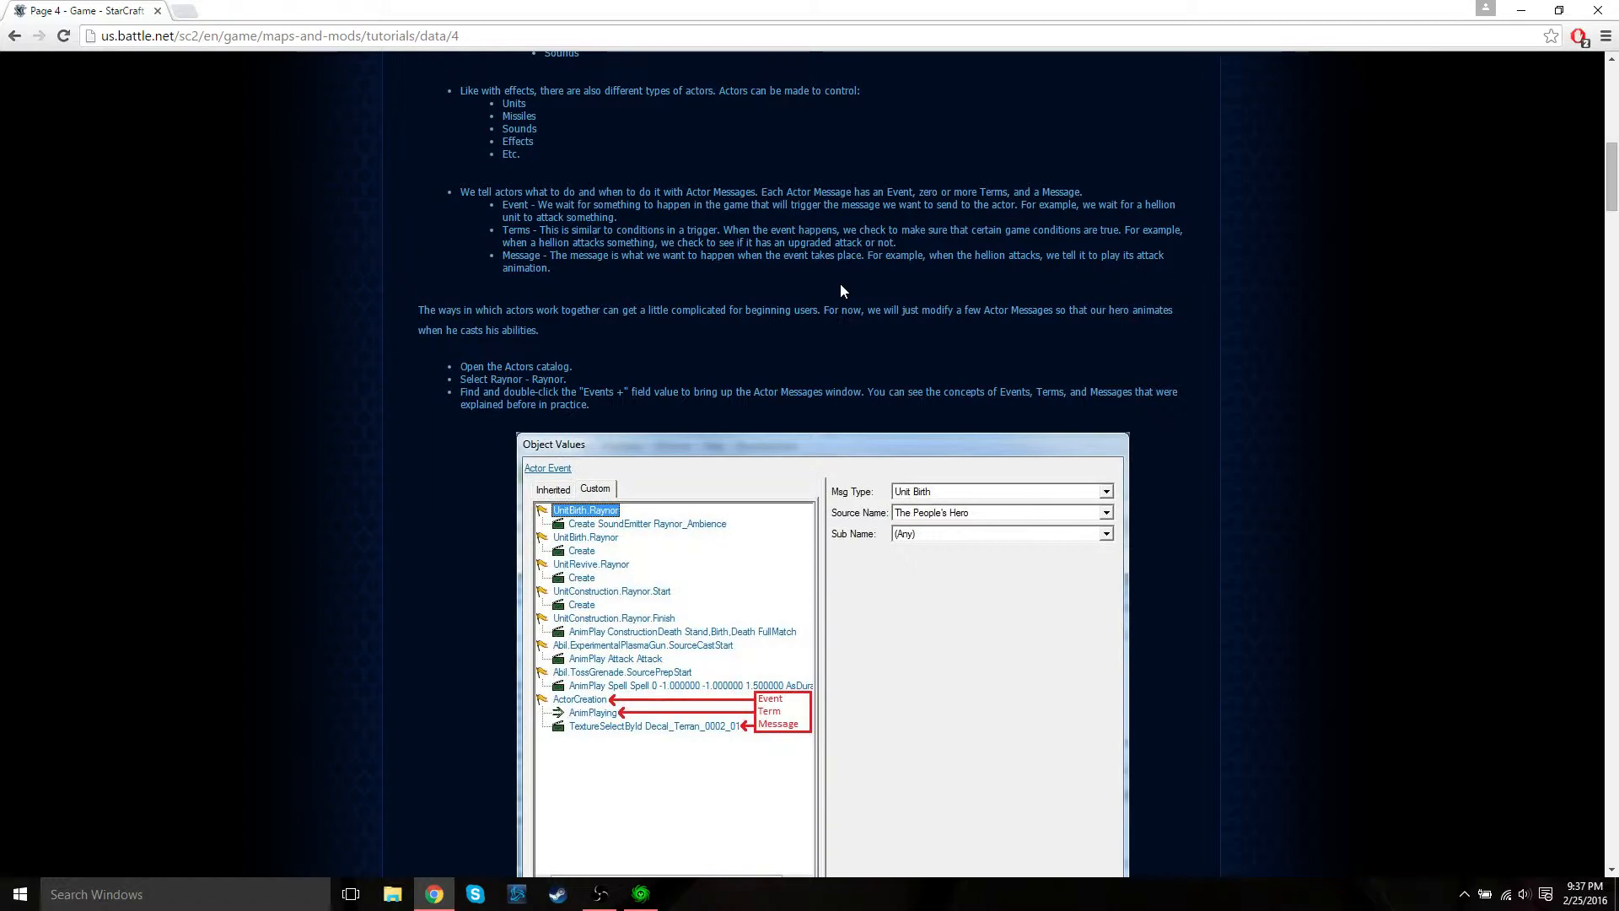
scroll(847, 294, "down", 1)
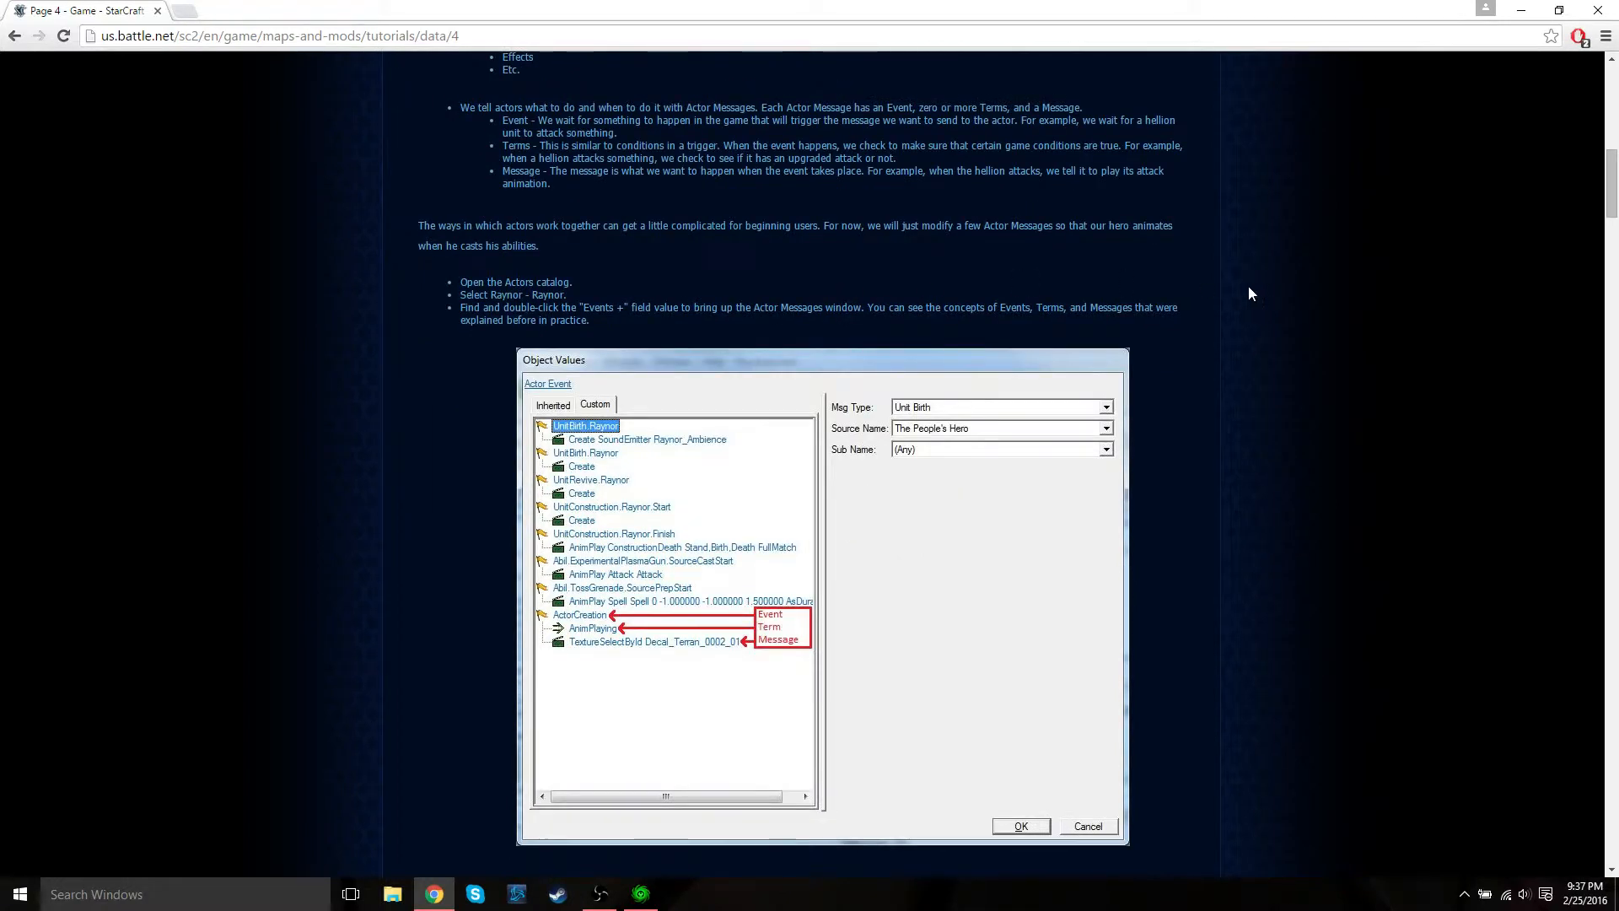
scroll(1248, 286, "down", 1)
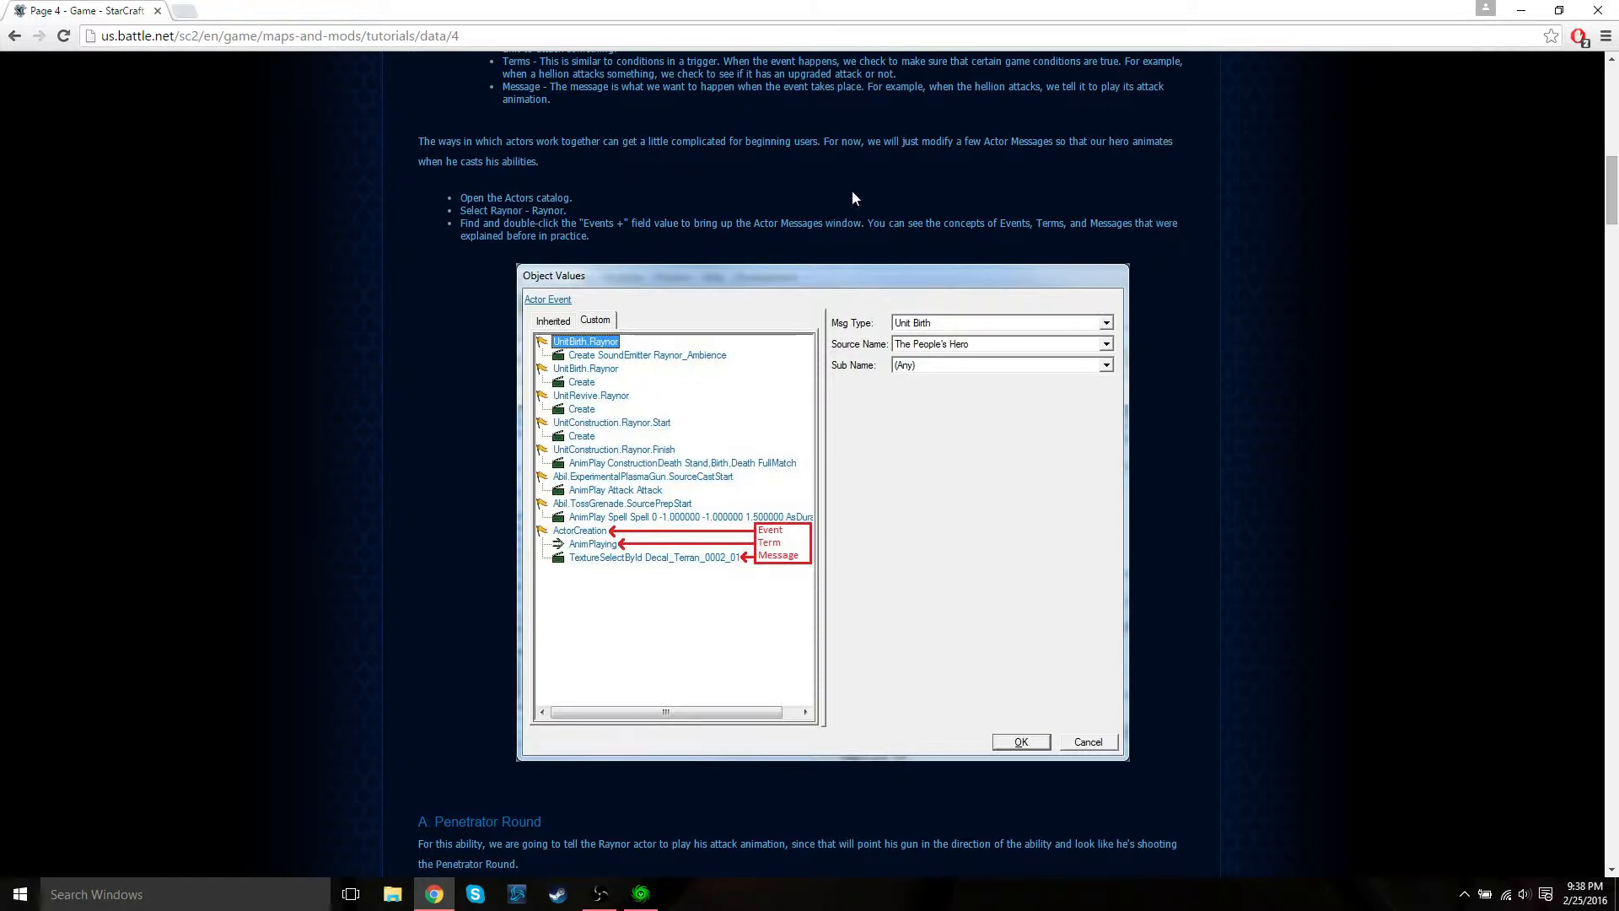
scroll(1211, 300, "down", 1)
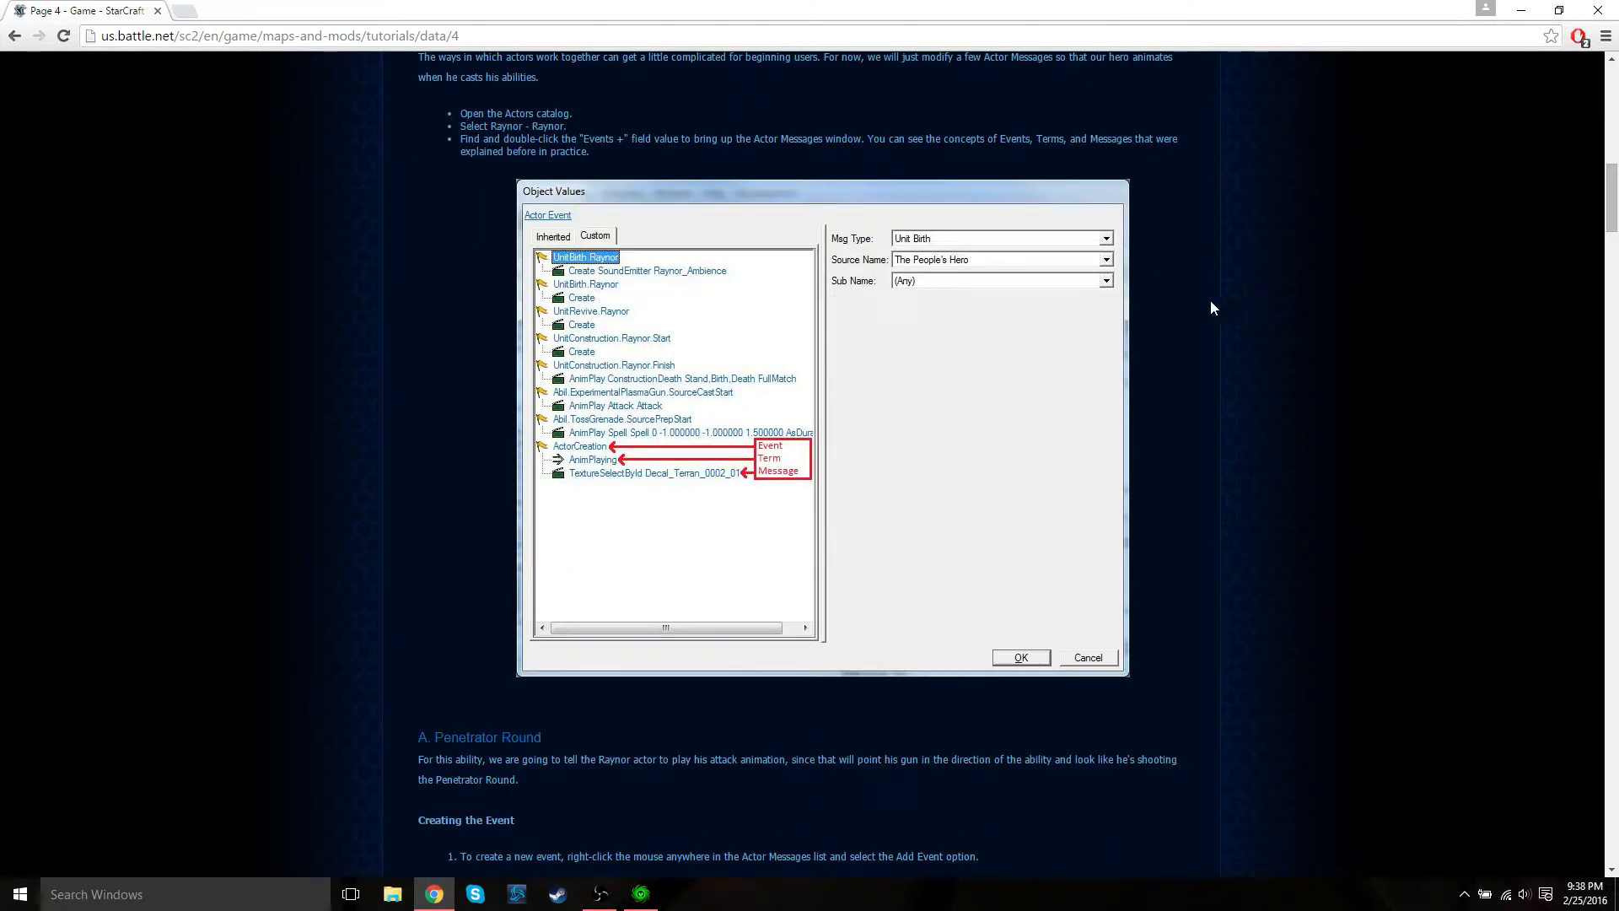
Step: Switch to the StarCraft II Editor, open the Data module and close its existing Actors tab
left_click(641, 894)
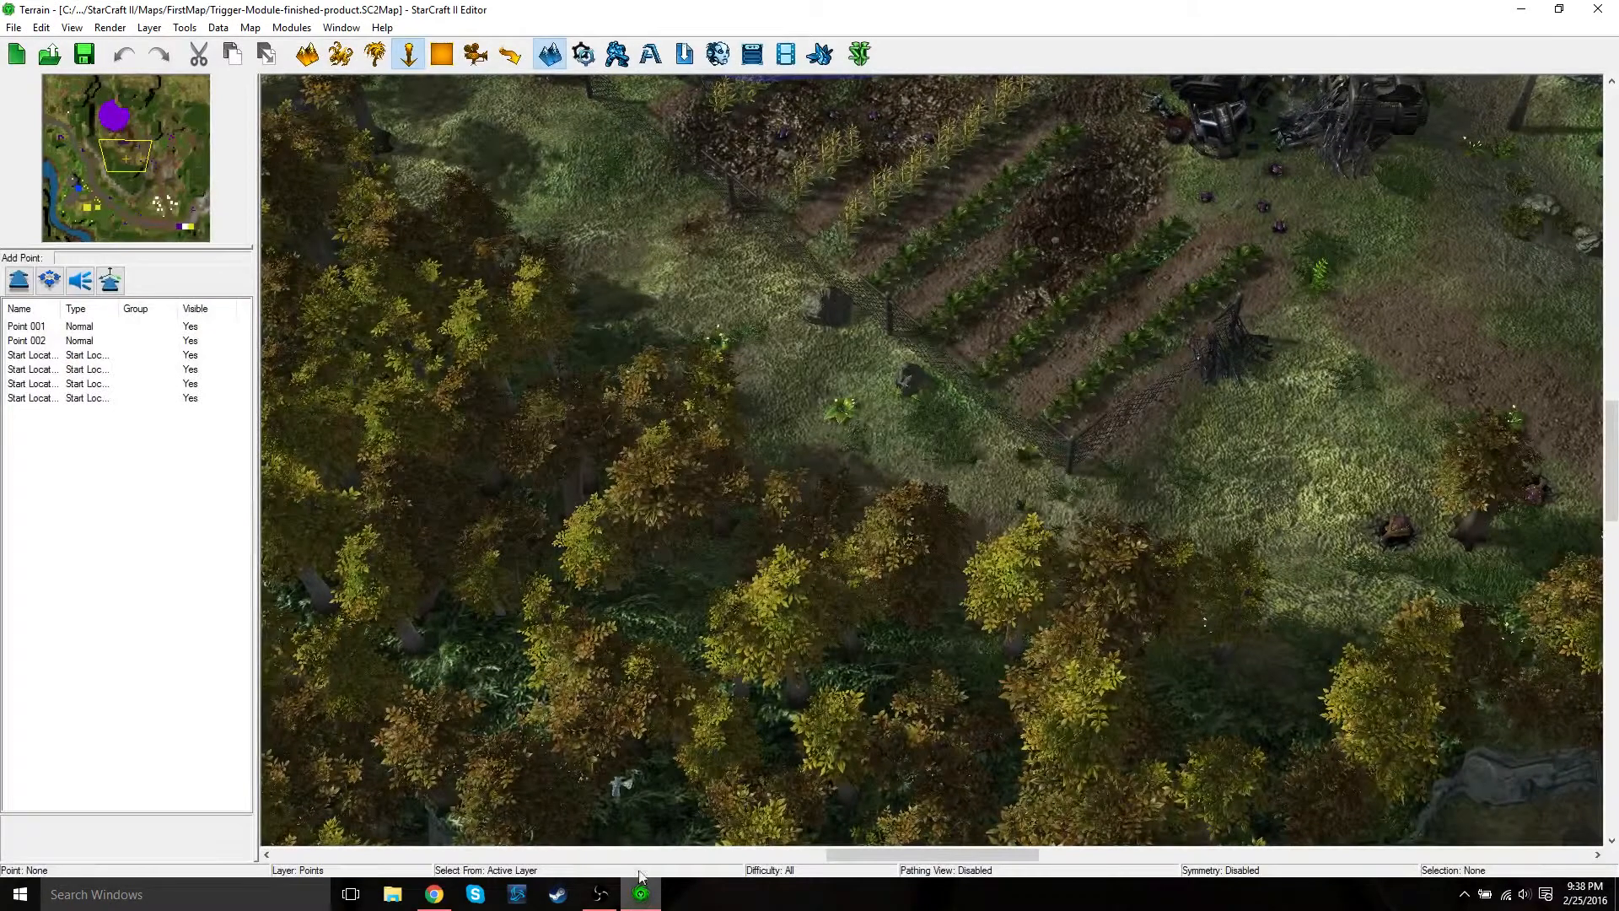
left_click(617, 56)
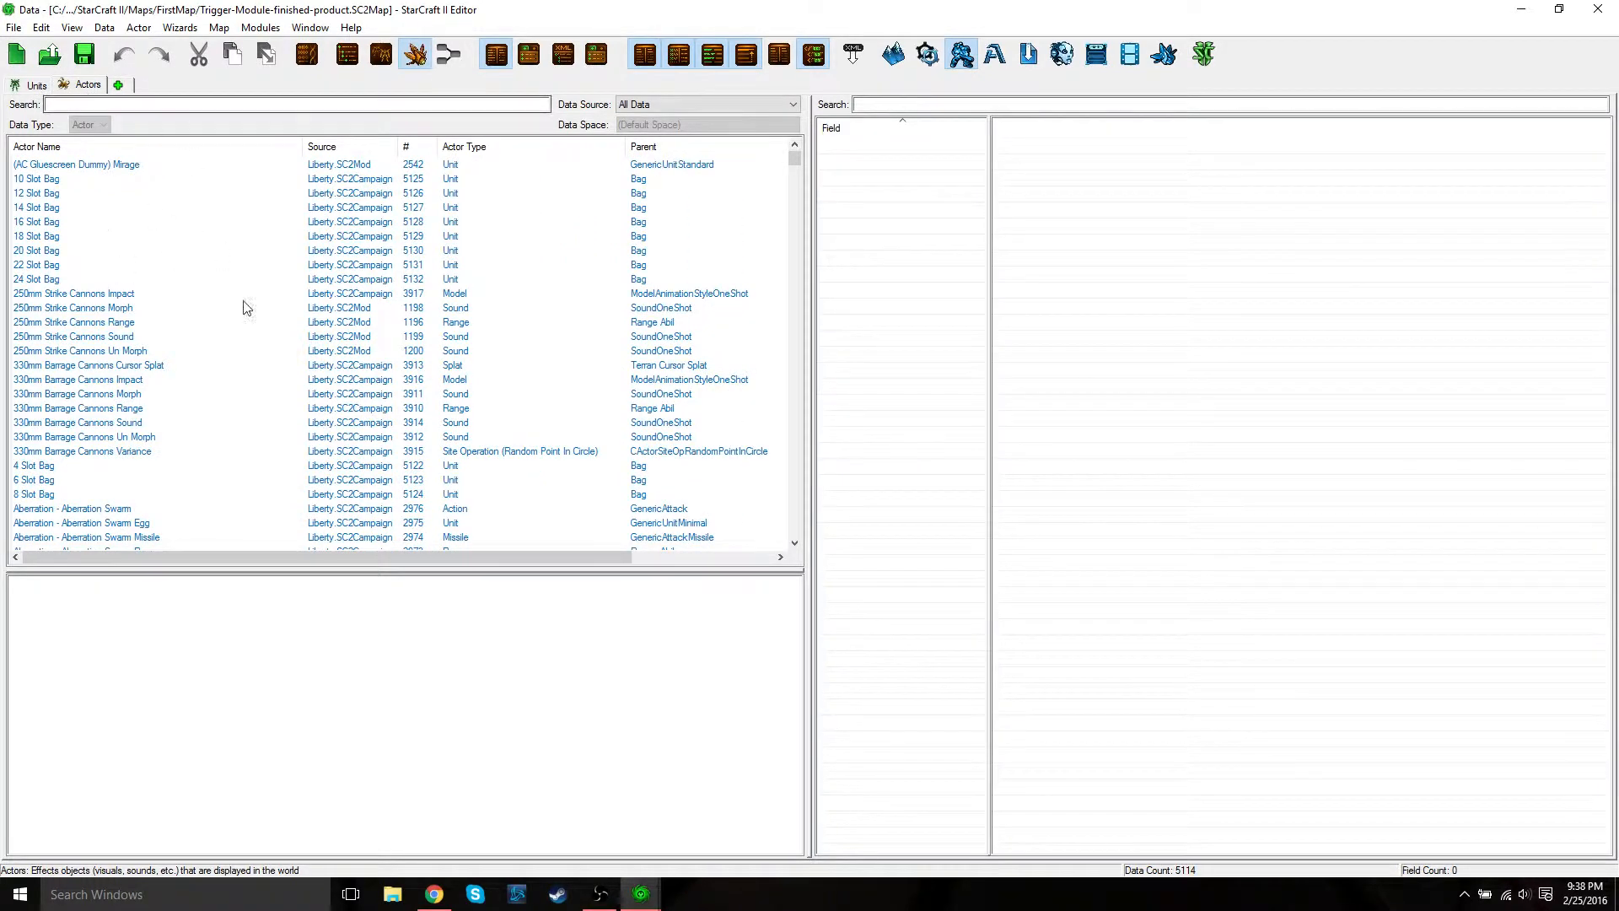
right_click(84, 86)
left_click(155, 105)
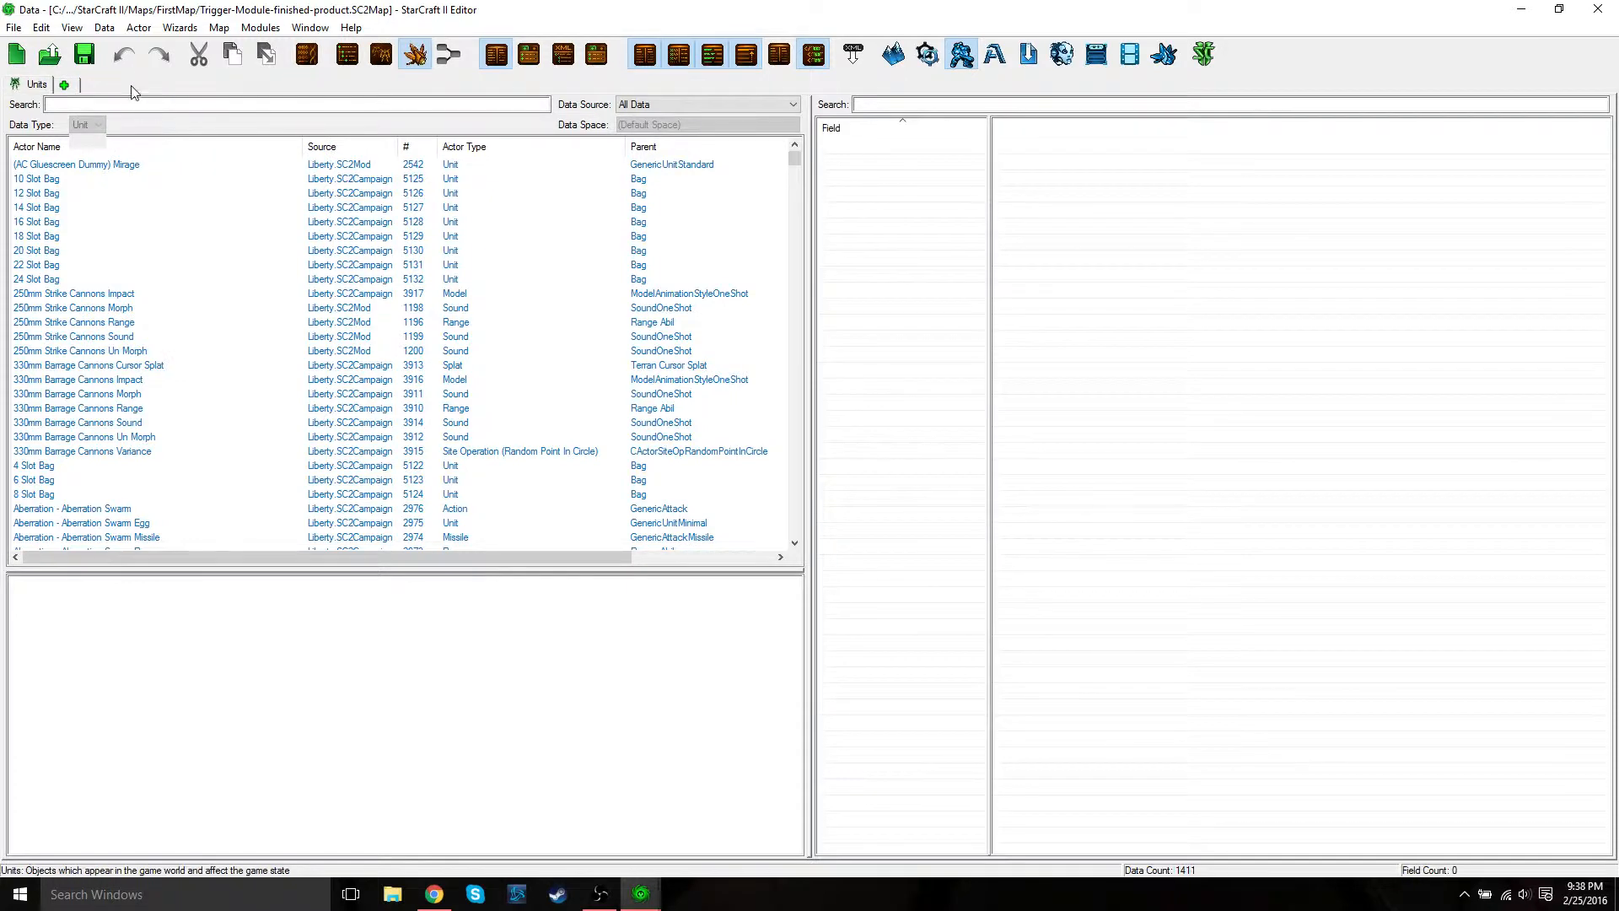
Step: Open the Actors catalog from the actor data group in a new data tab
right_click(34, 86)
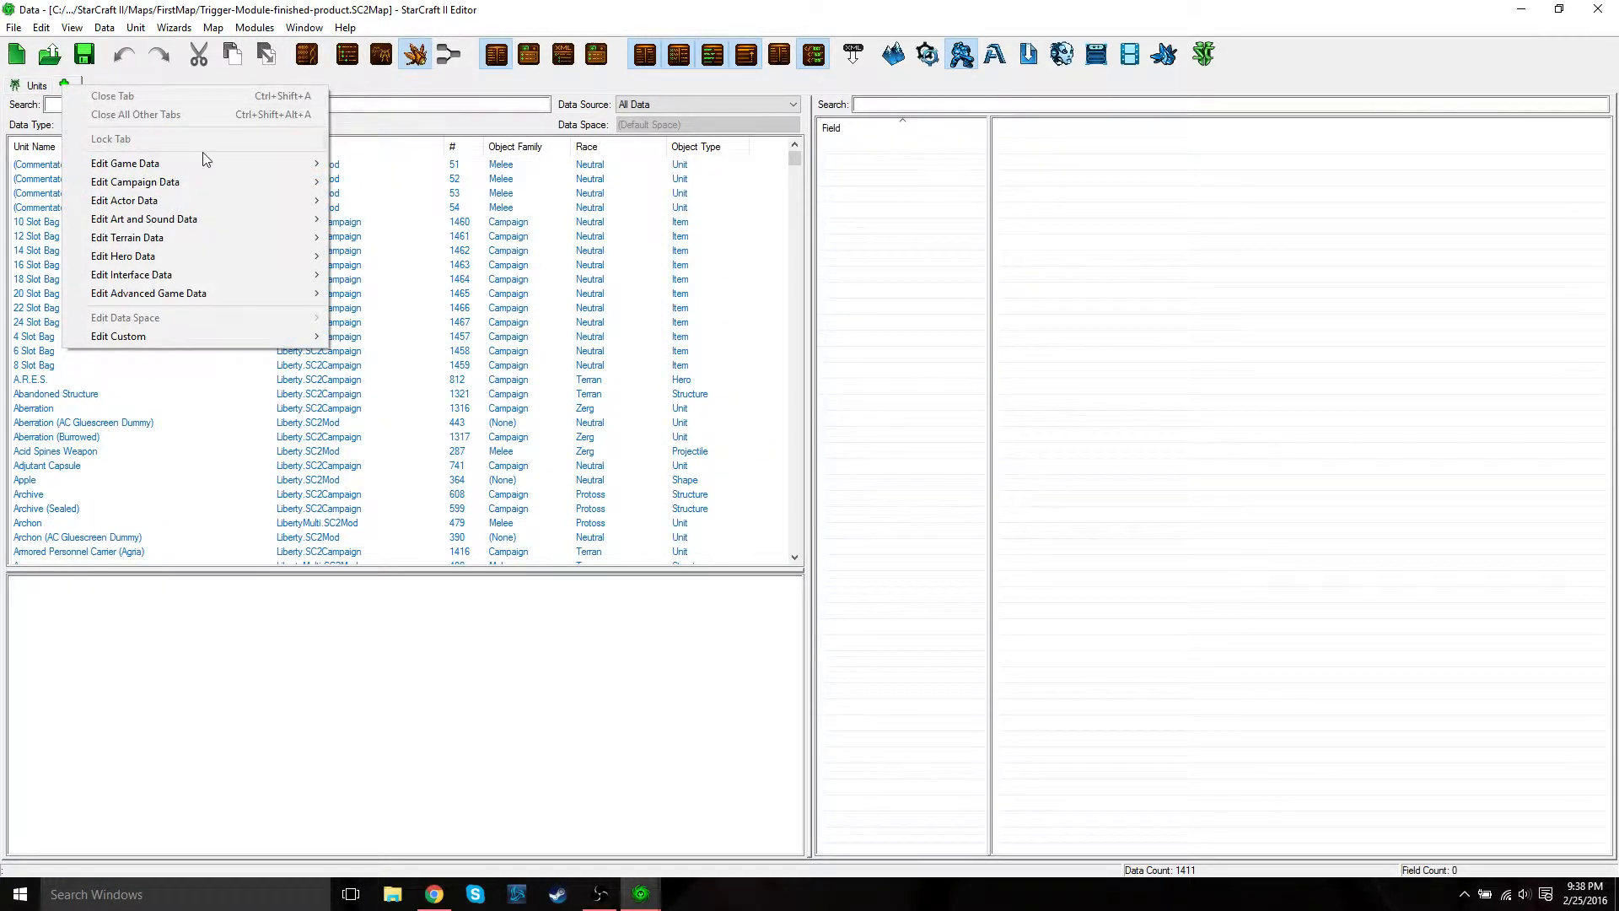
mouse_move(188, 164)
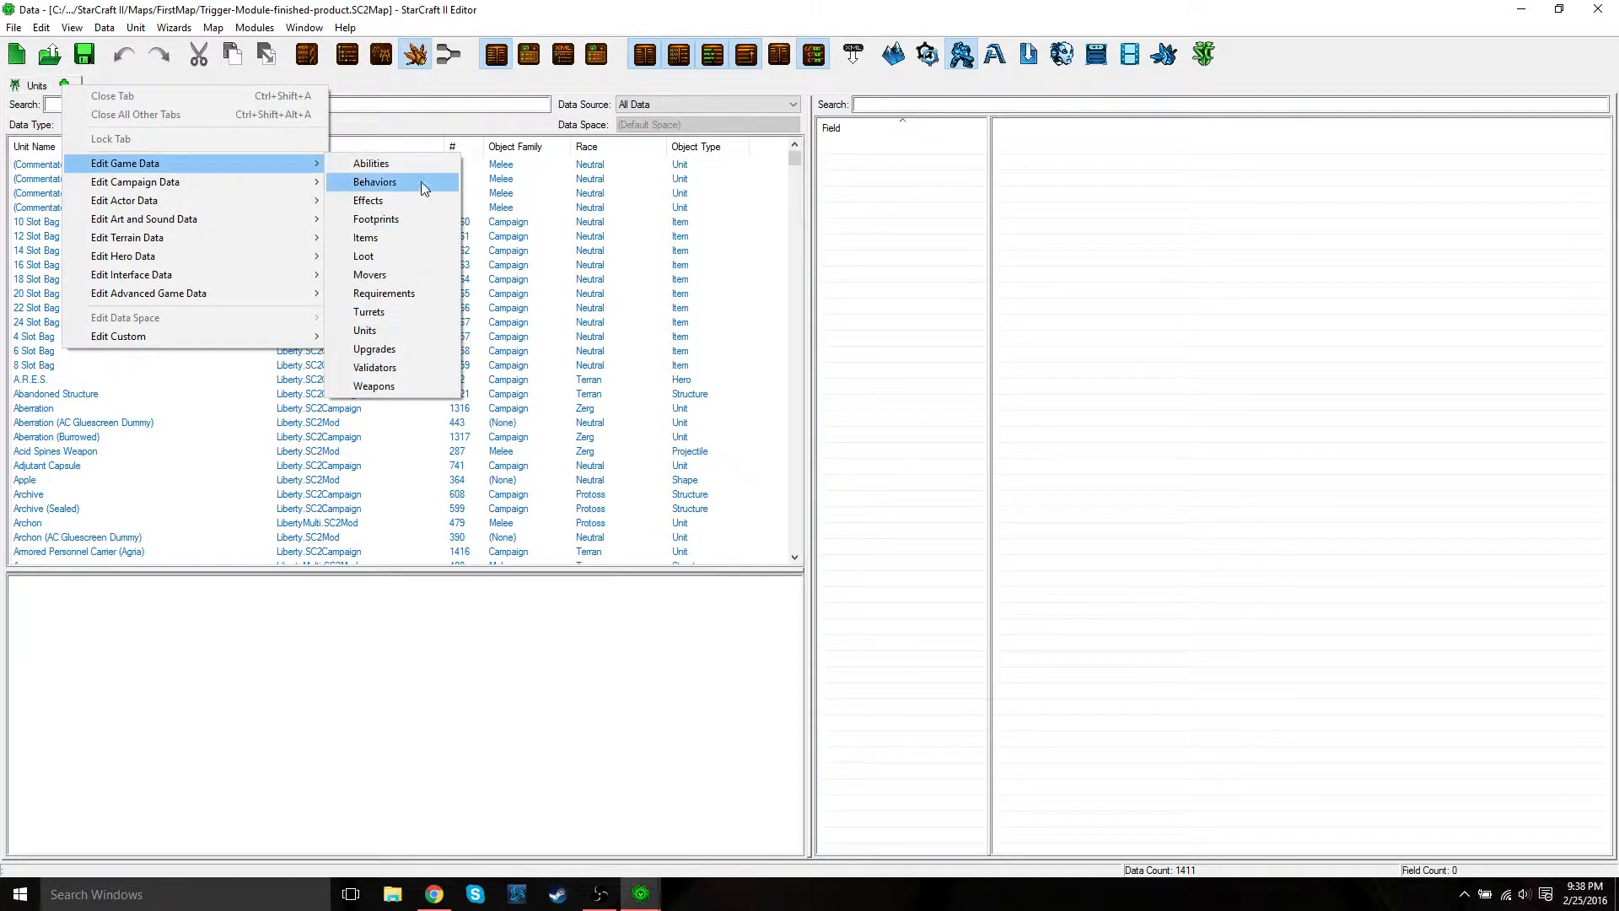
mouse_move(129, 206)
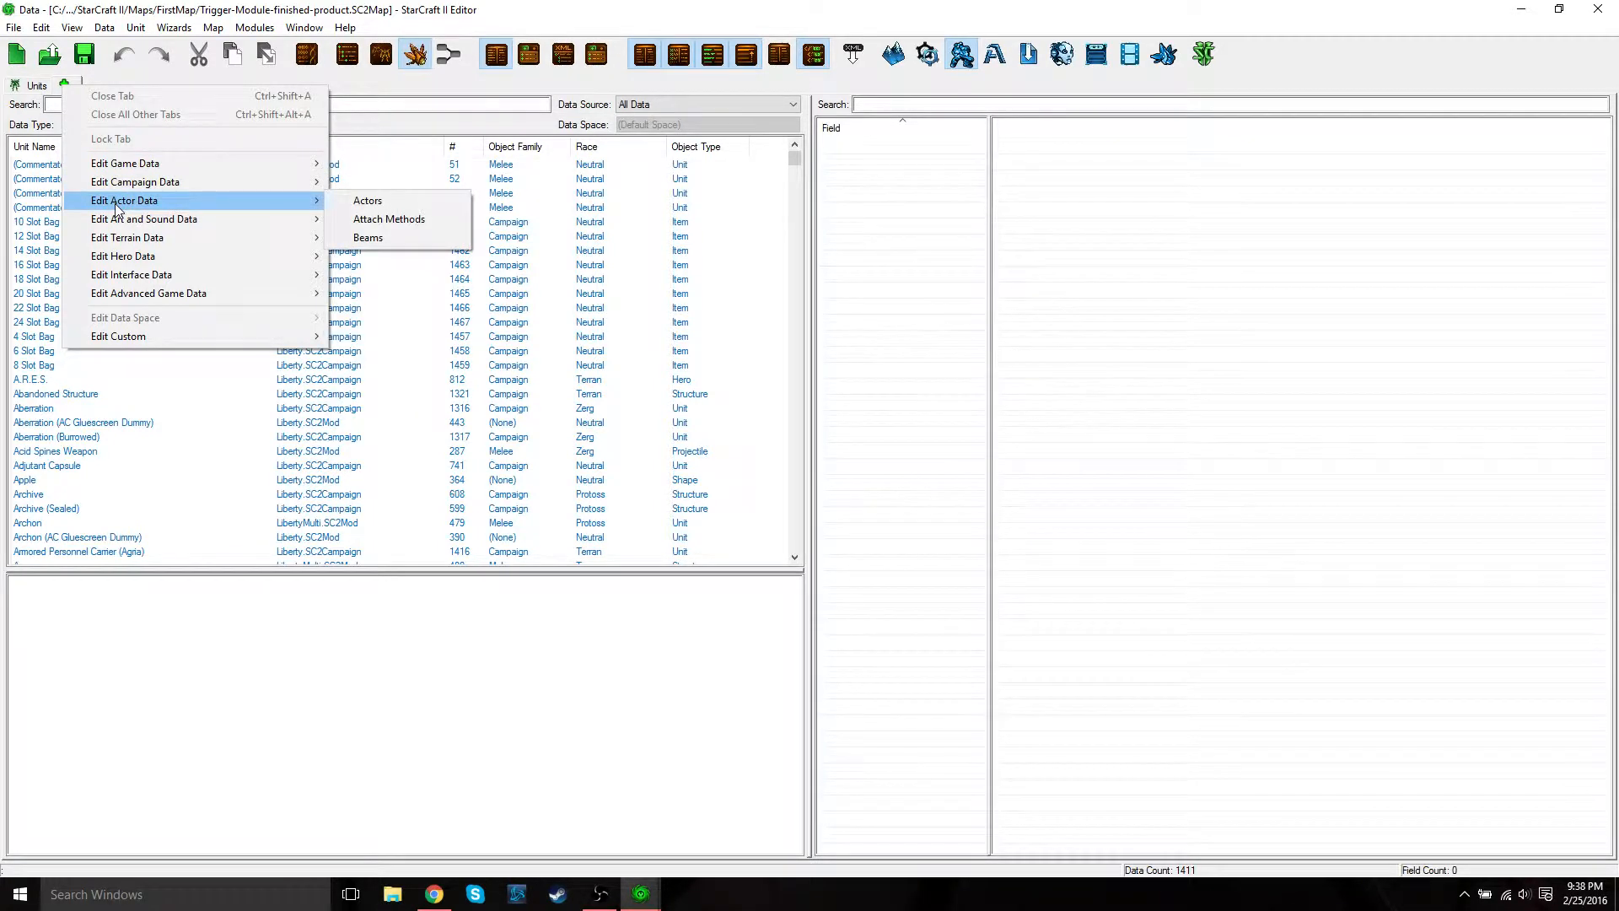
left_click(383, 204)
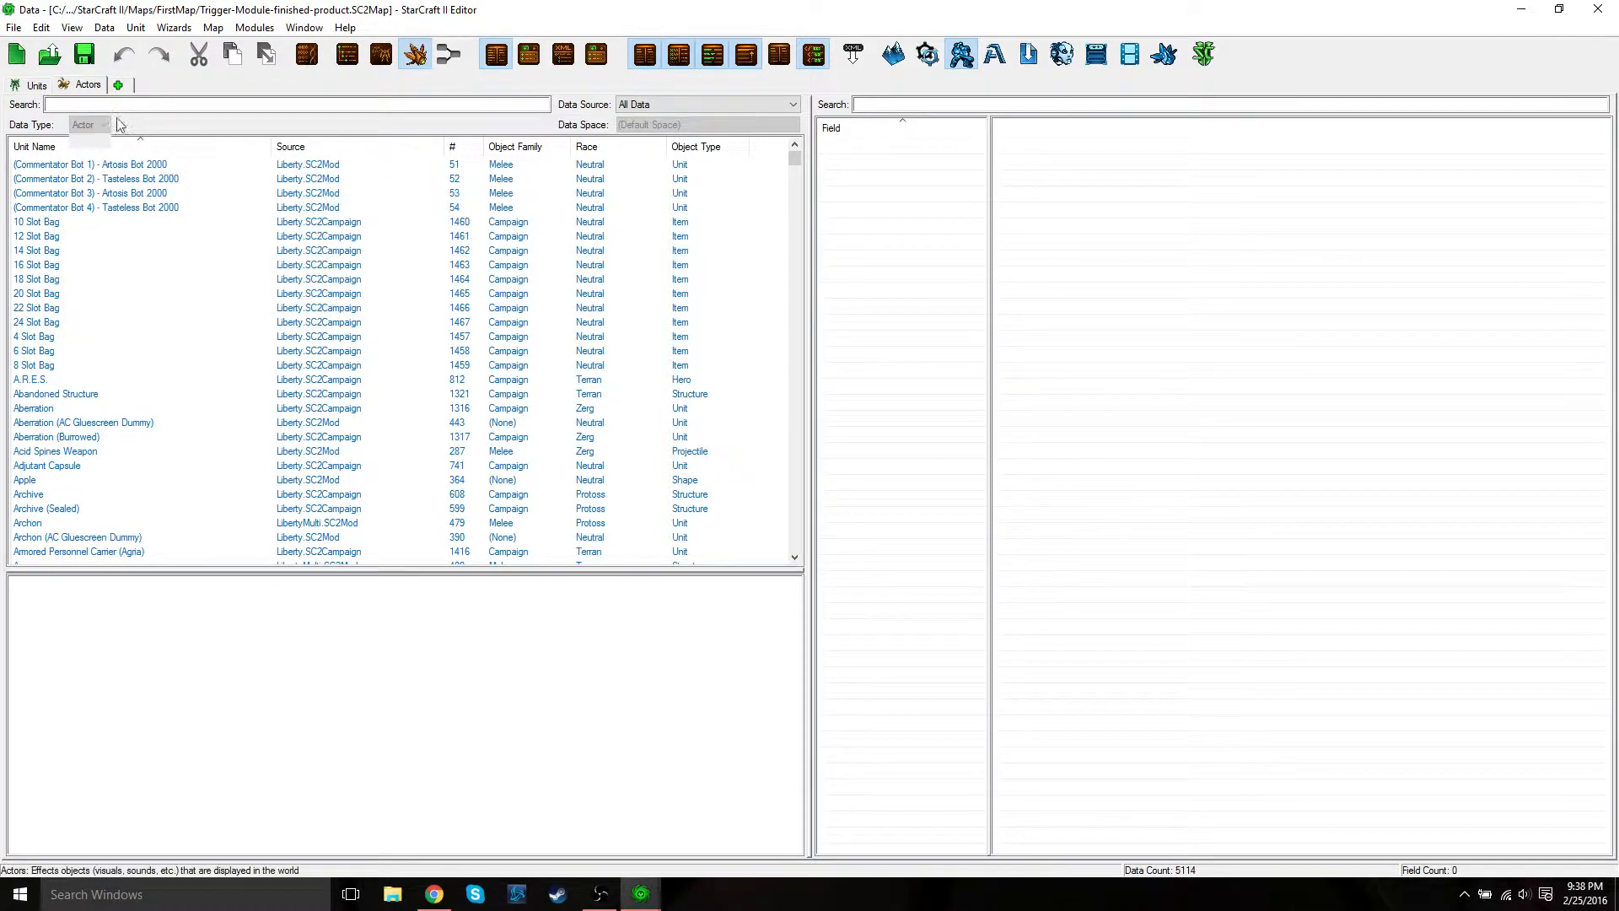
Step: Filter the Actors catalog with the search text "raynor"
left_click(161, 108)
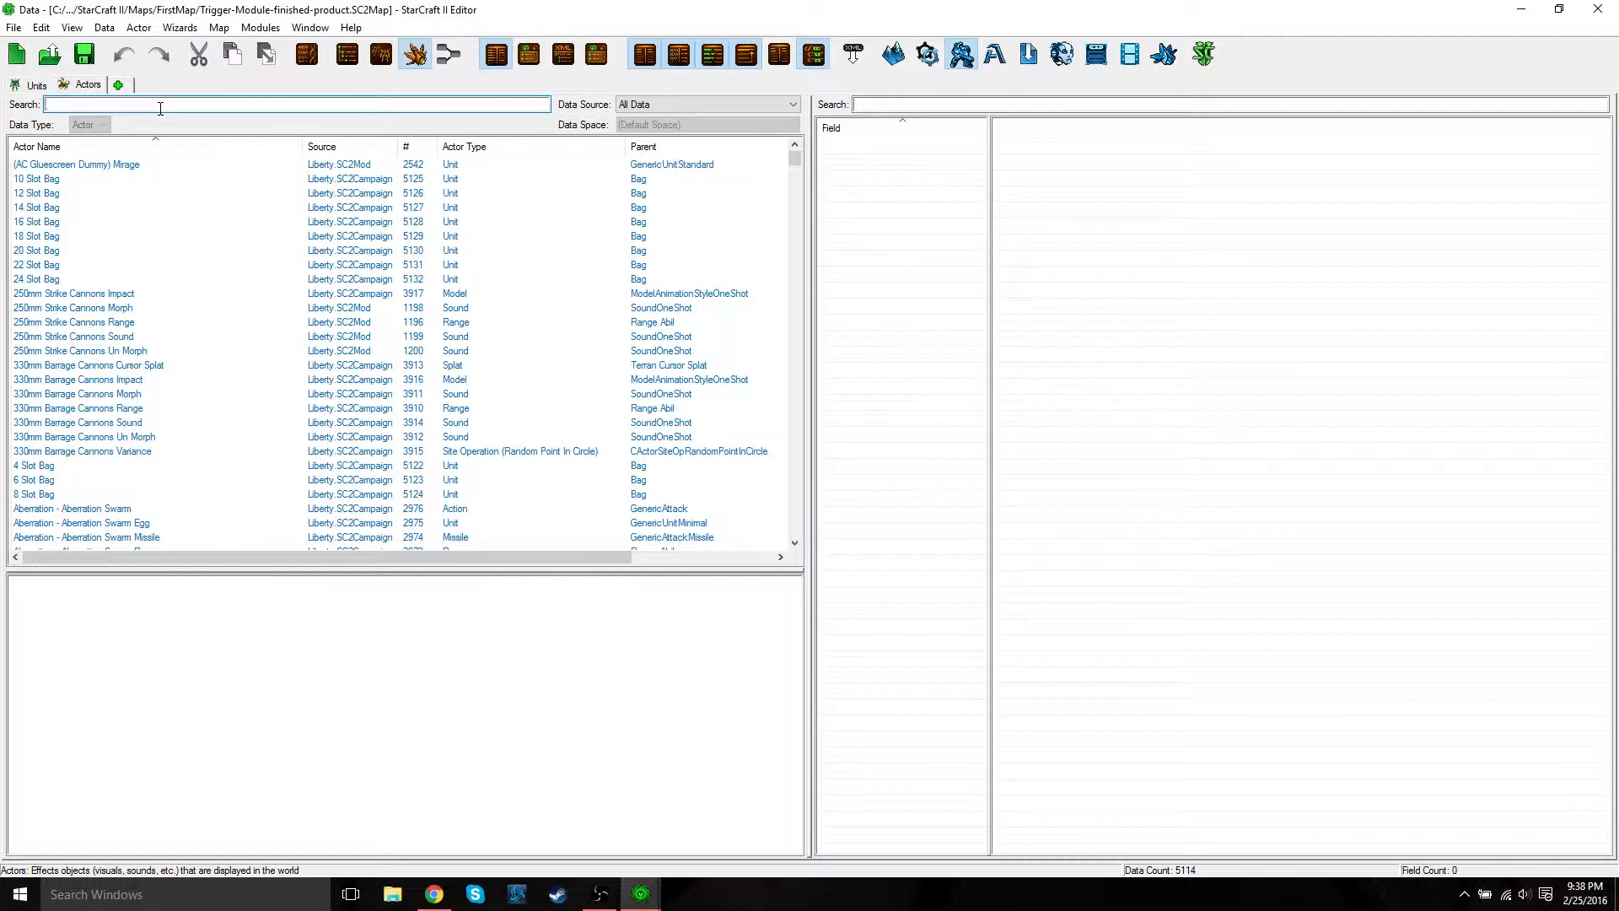
type("ral")
key("BackSpace")
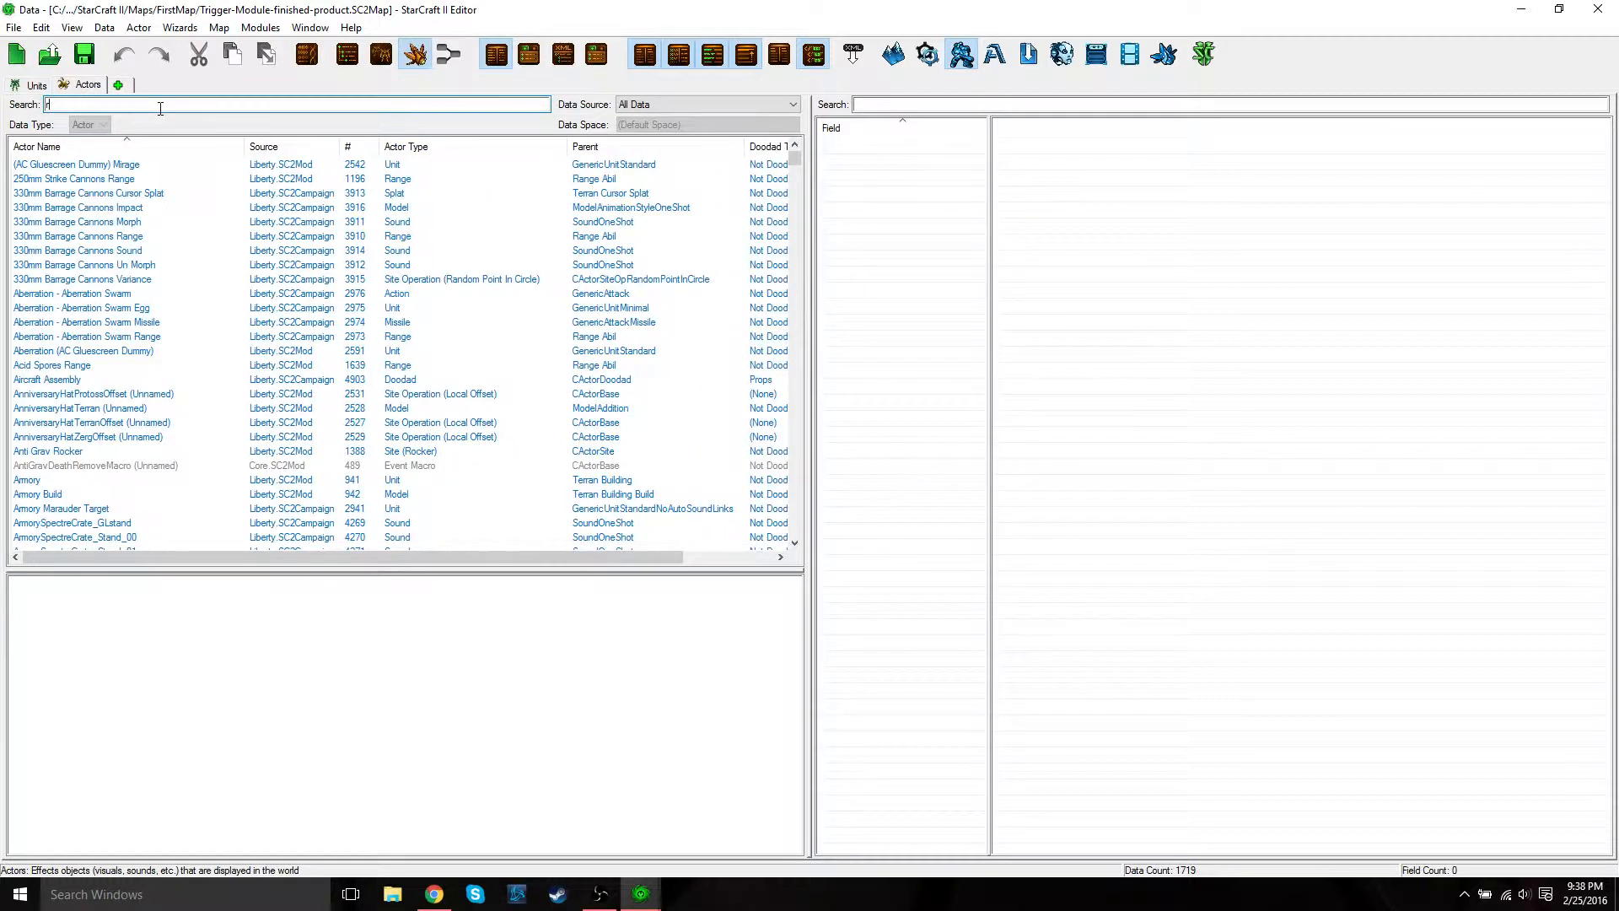
type("yn")
key("BackSpace")
type("ayn")
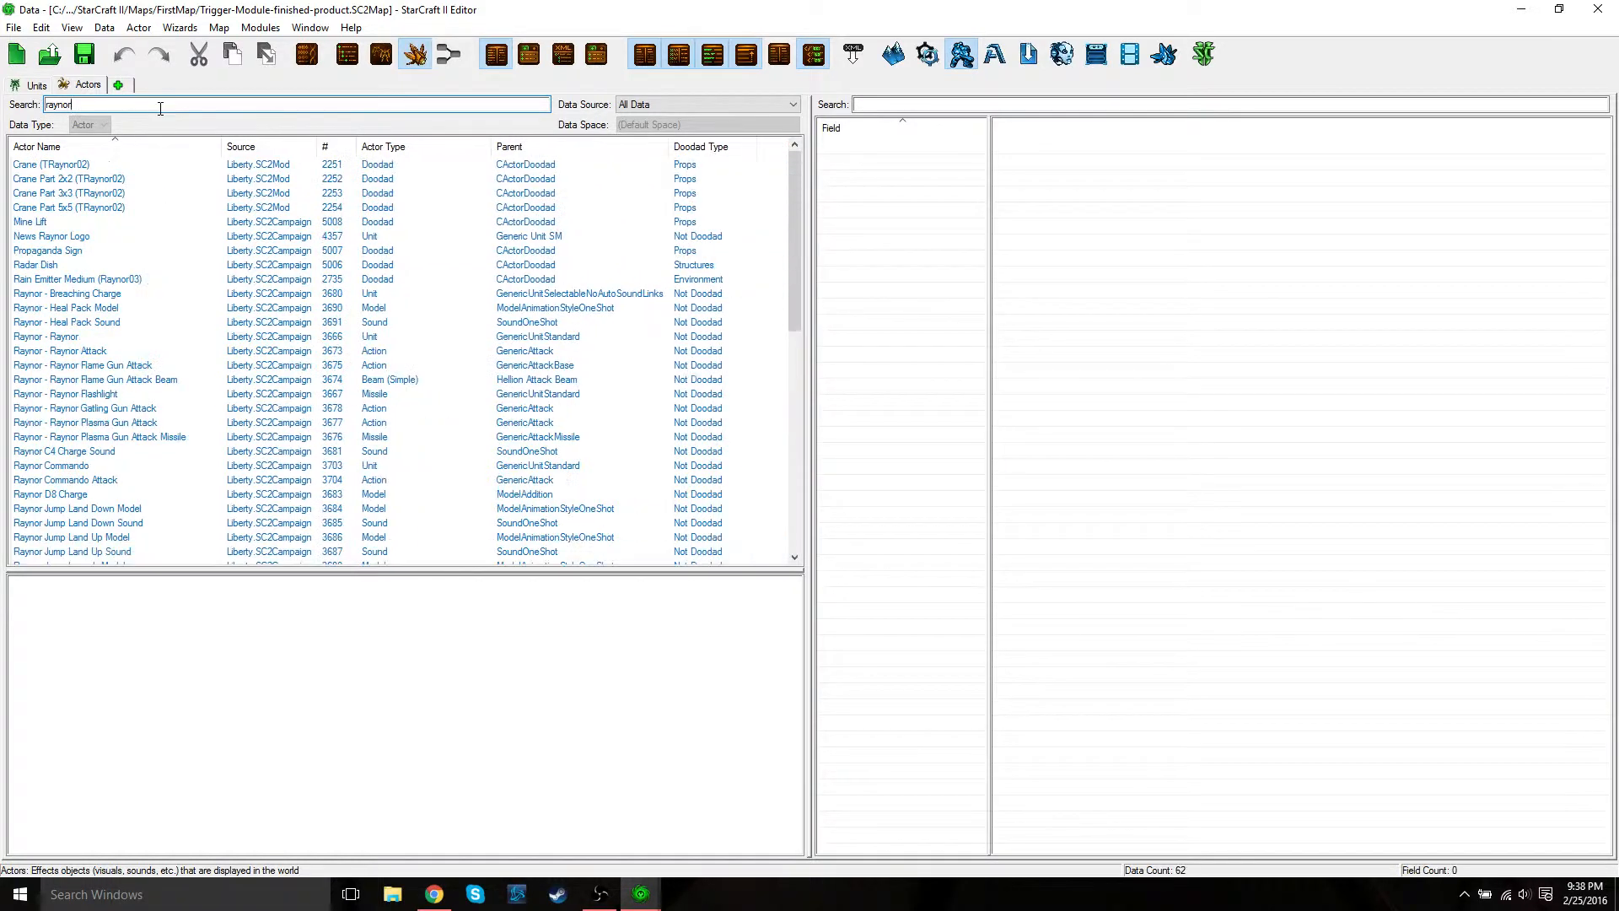
Step: Open the Events + field of the Raynor - Raynor unit actor for editing
left_click(63, 339)
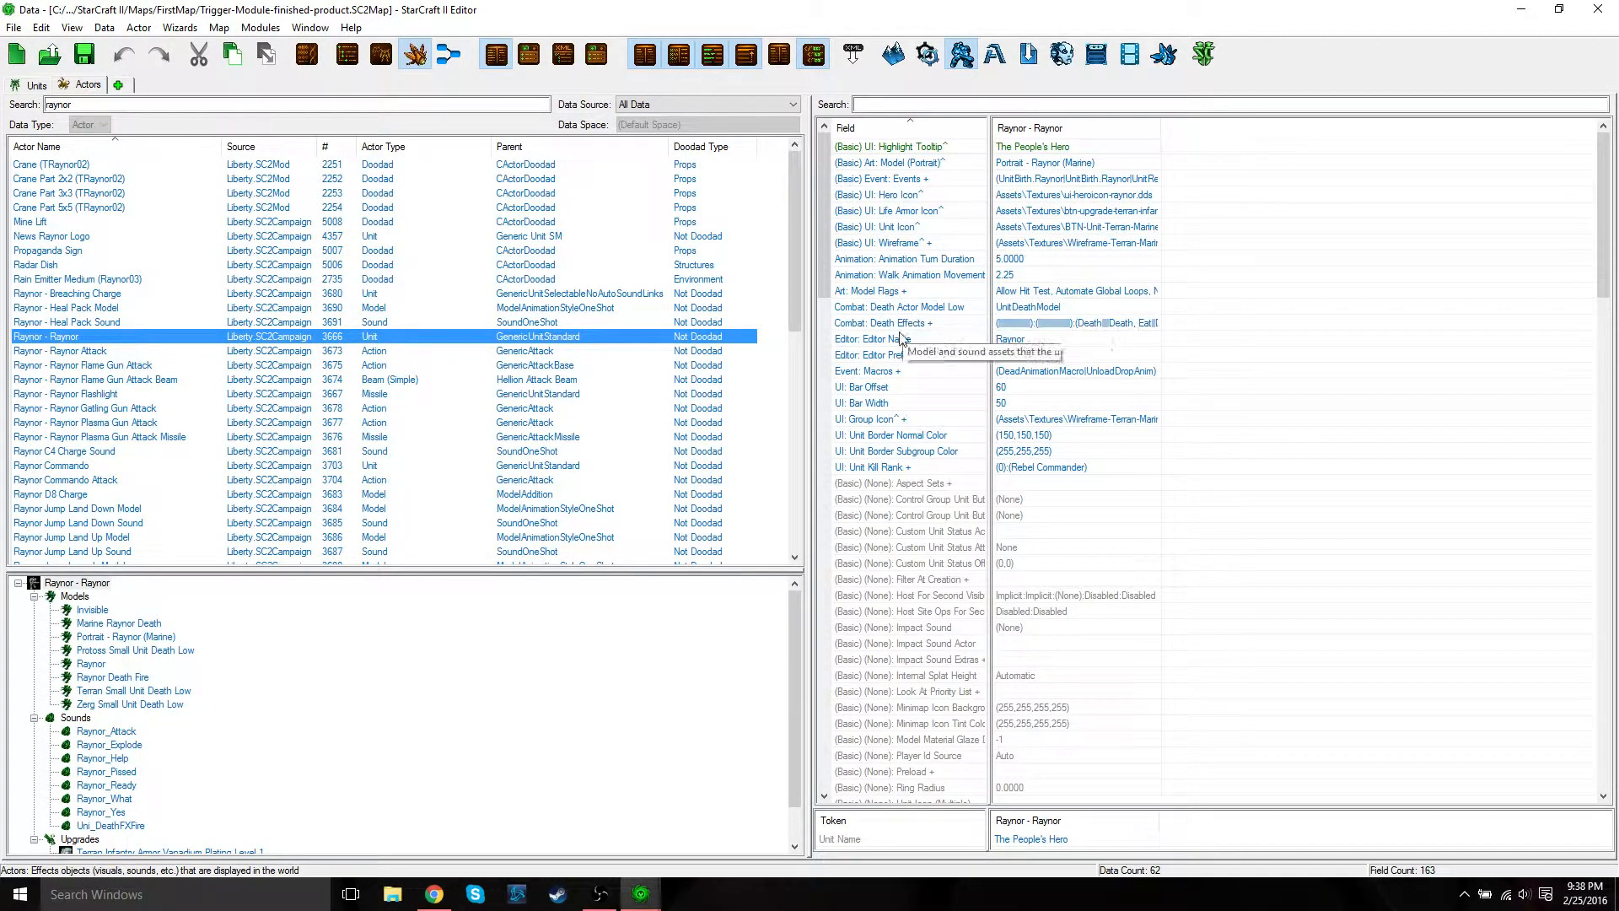
left_click(892, 179)
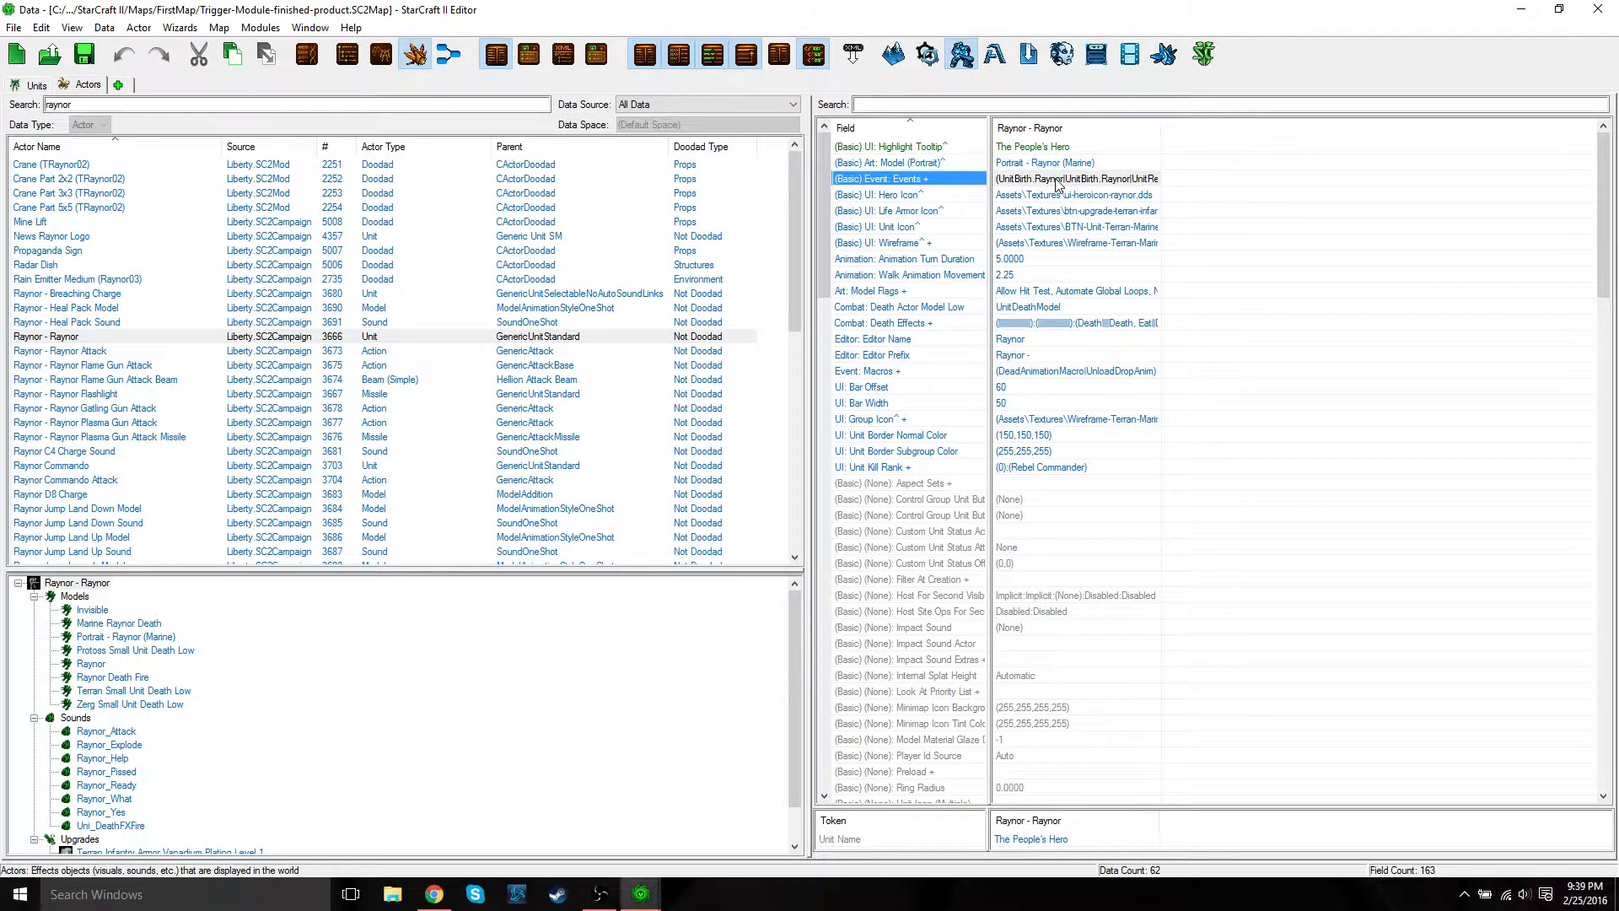
double_click(1070, 182)
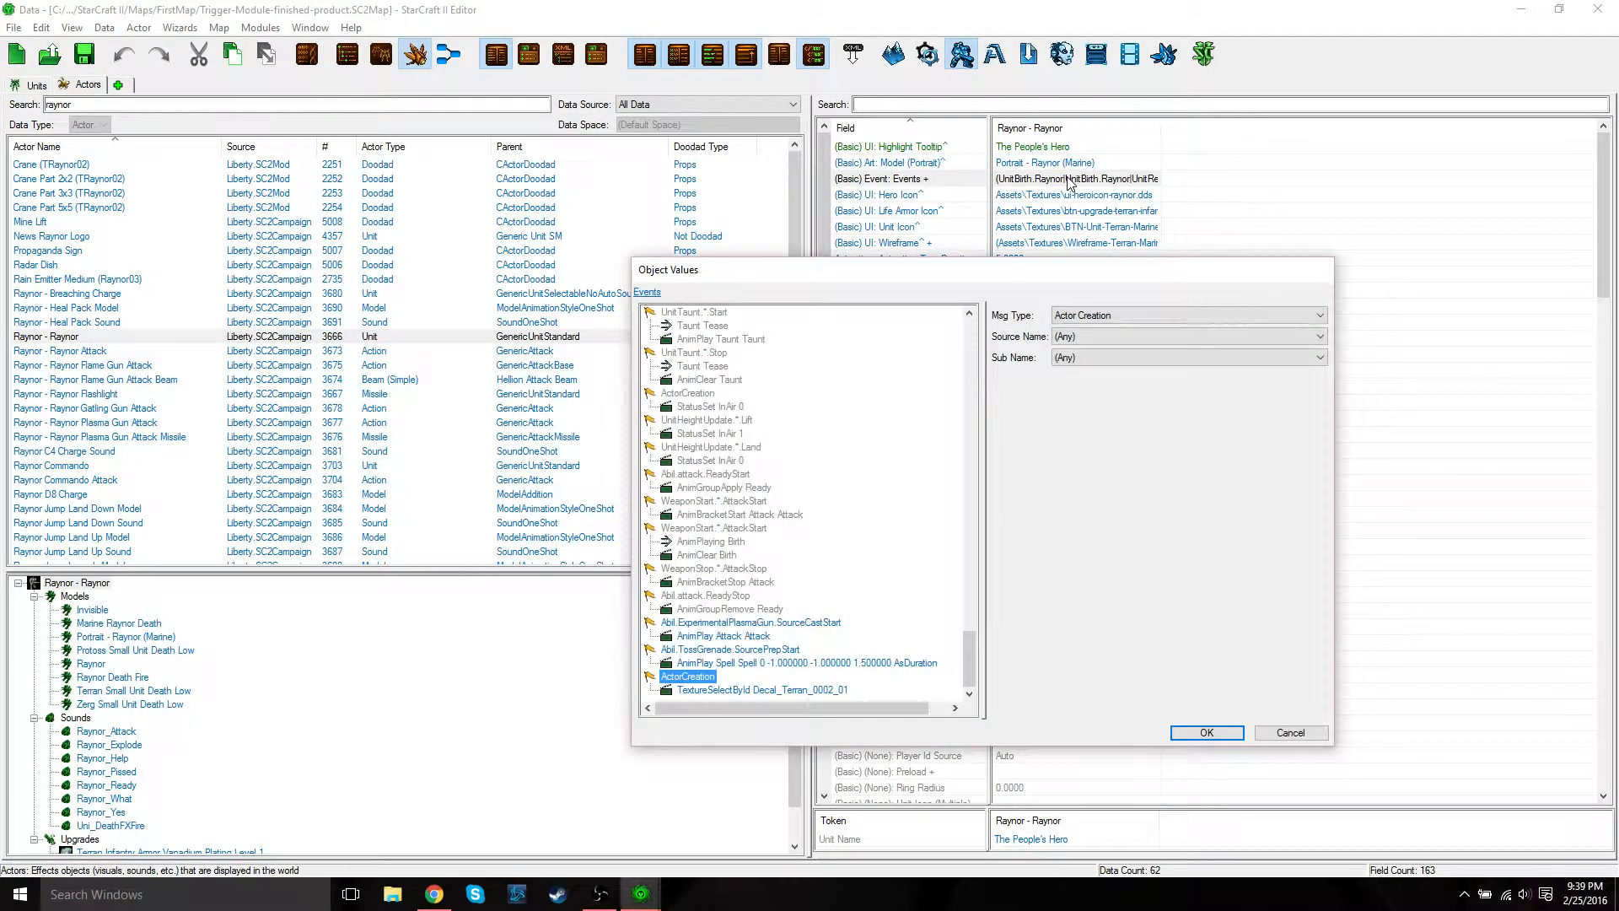
Step: Examine the first ActorCreation event with its IsFlying validator term and its Create FlyerShadow message
left_click_drag(969, 657, 943, 323)
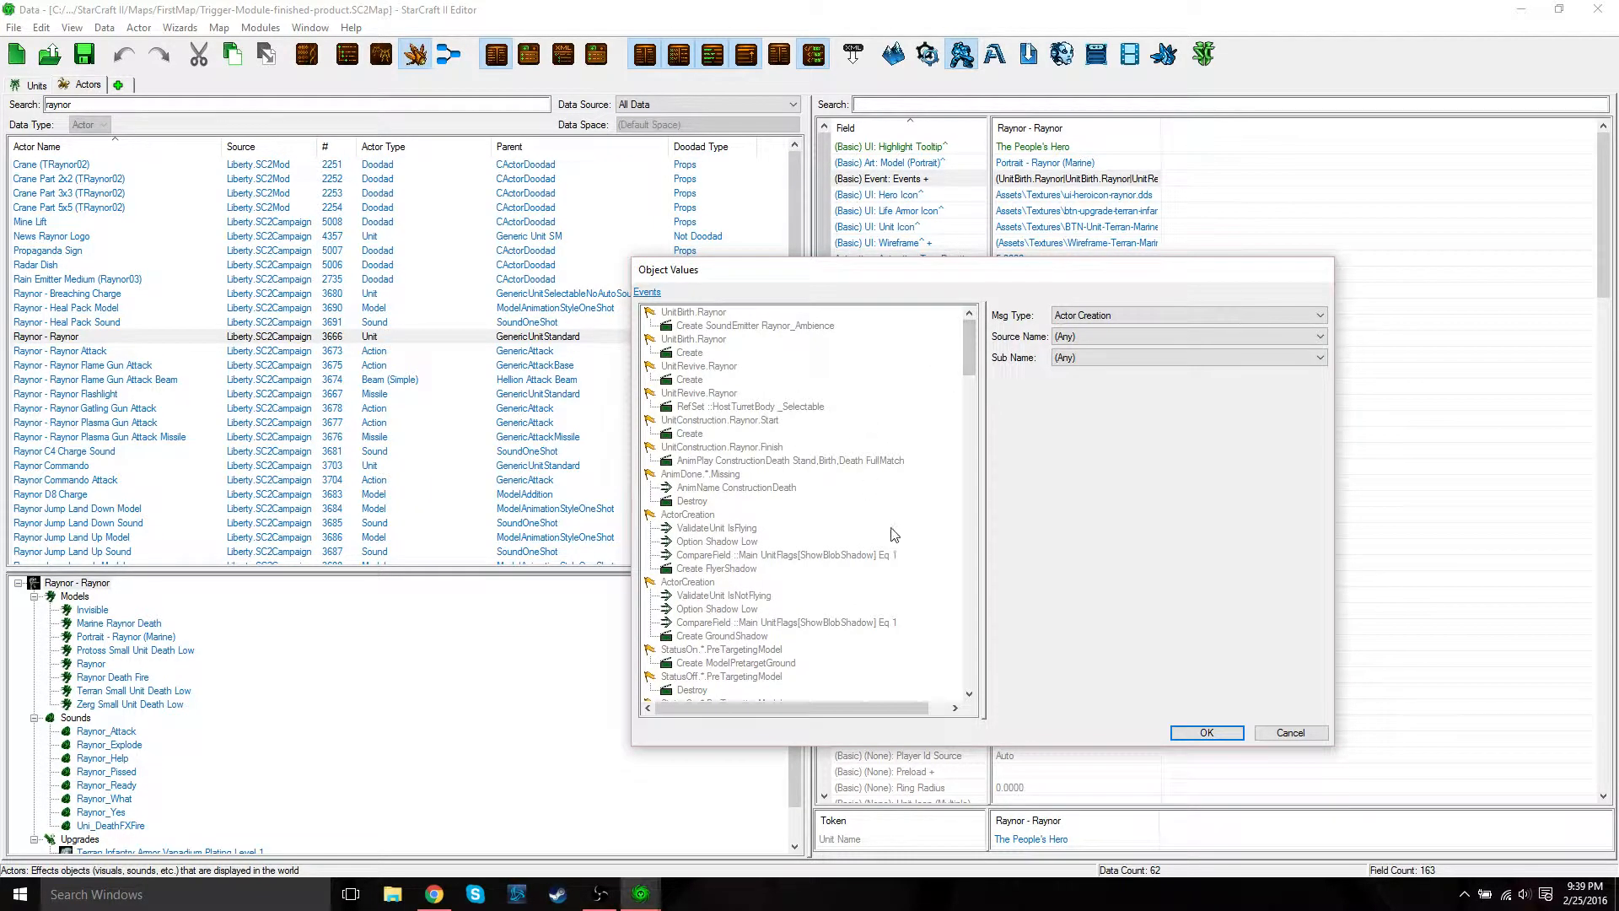
left_click(689, 516)
left_click(715, 528)
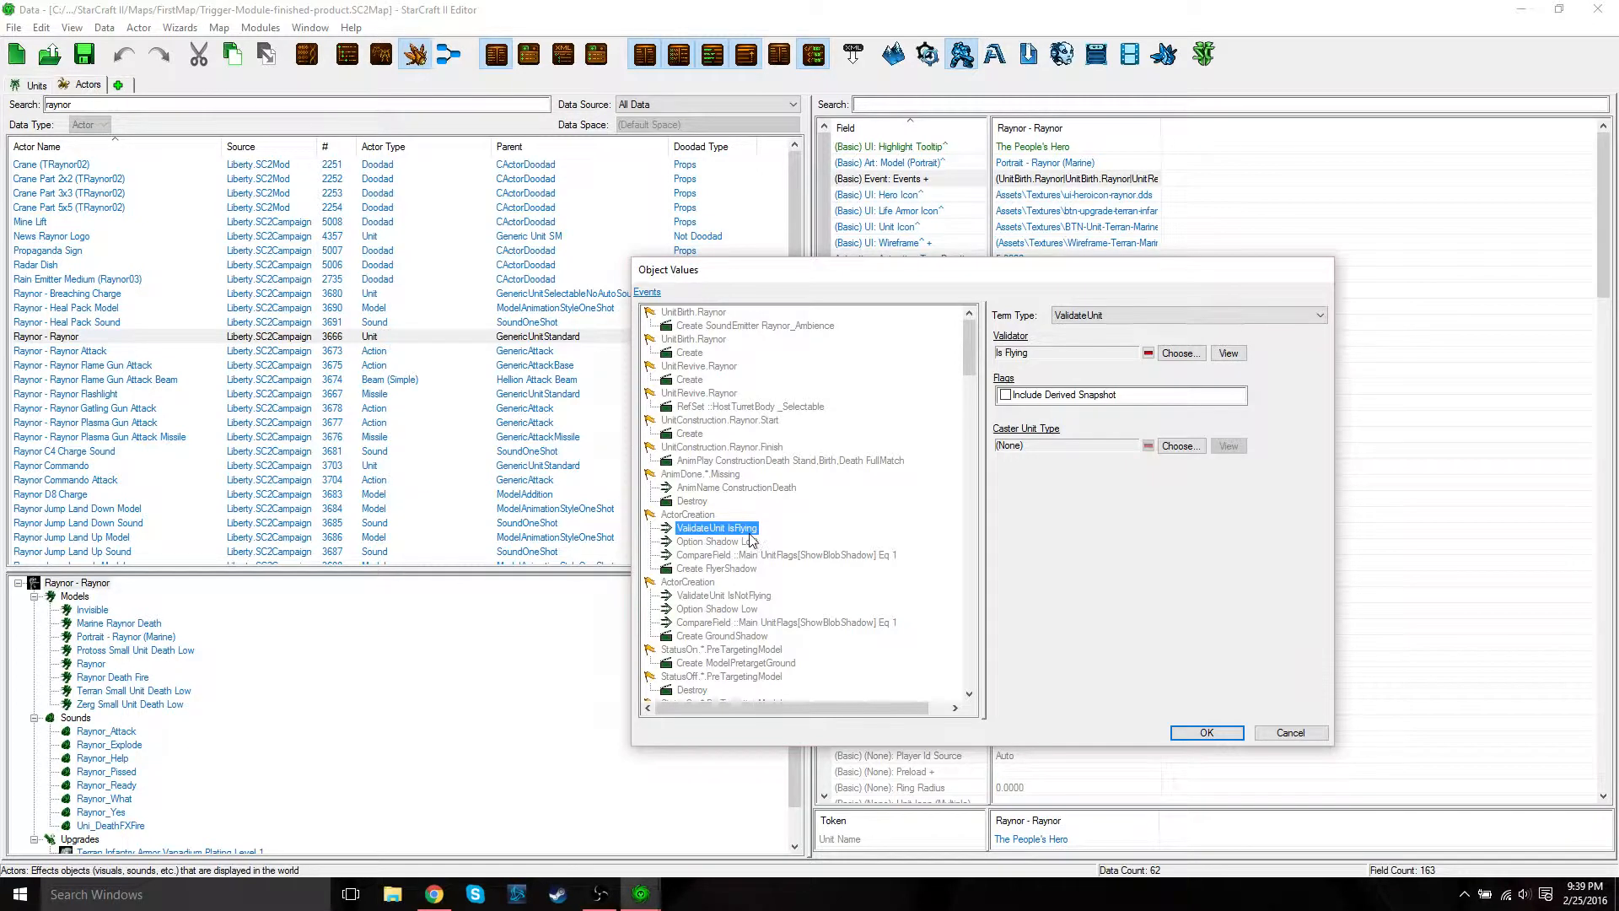
left_click(725, 568)
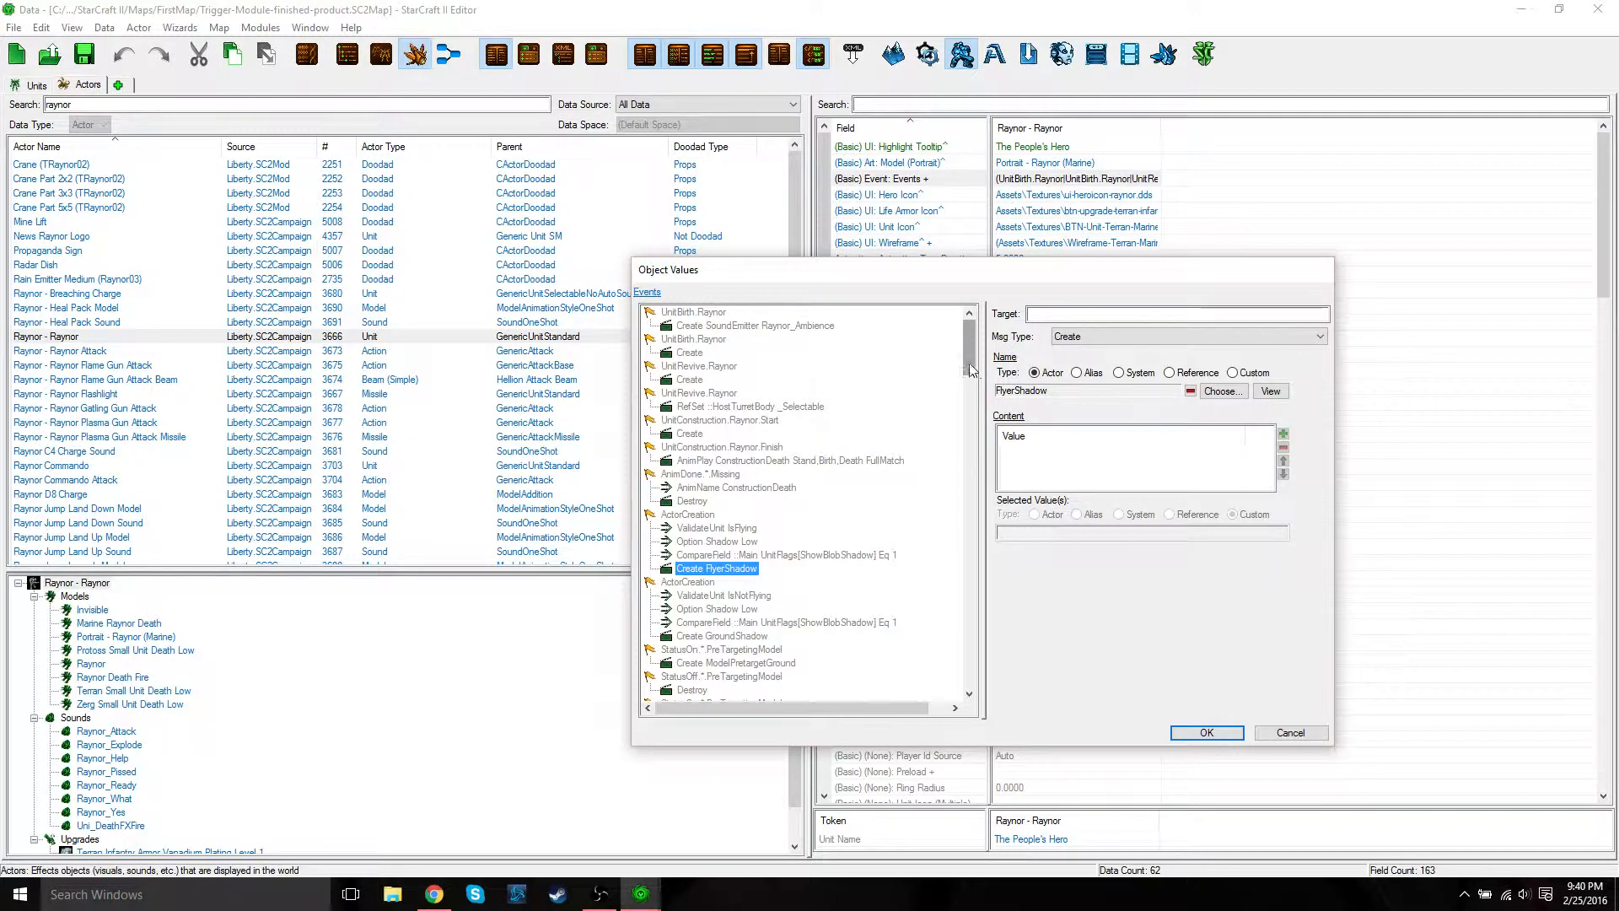
Step: Add a new event to the Raynor actor's events and set its message type to Ability
left_click(926, 329)
right_click(925, 332)
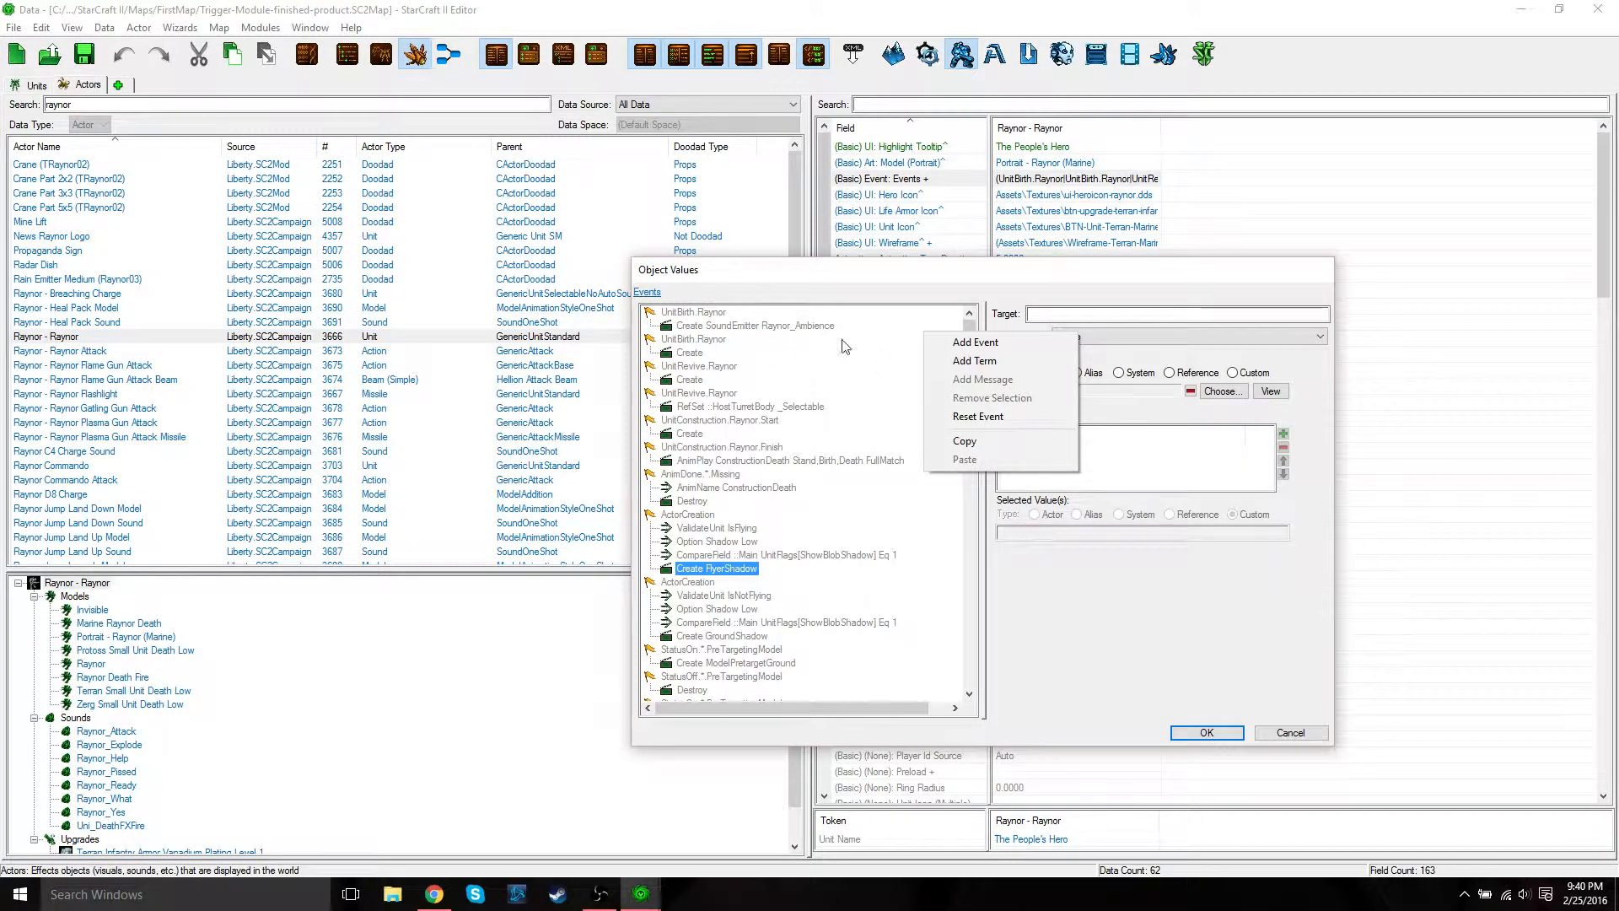
left_click(935, 346)
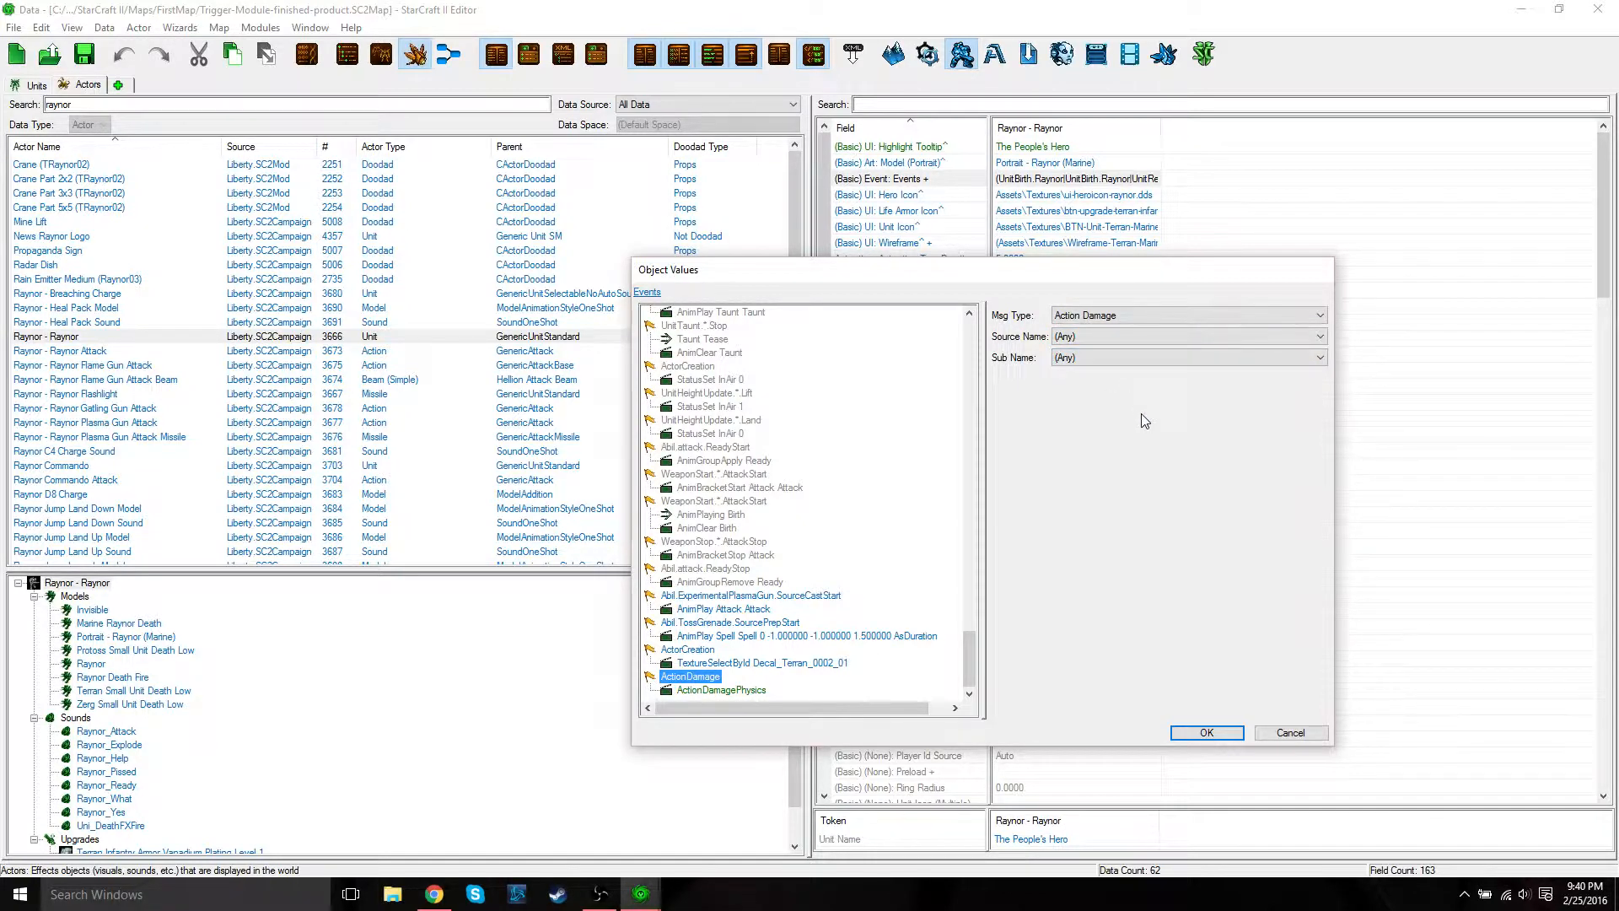
left_click(1130, 315)
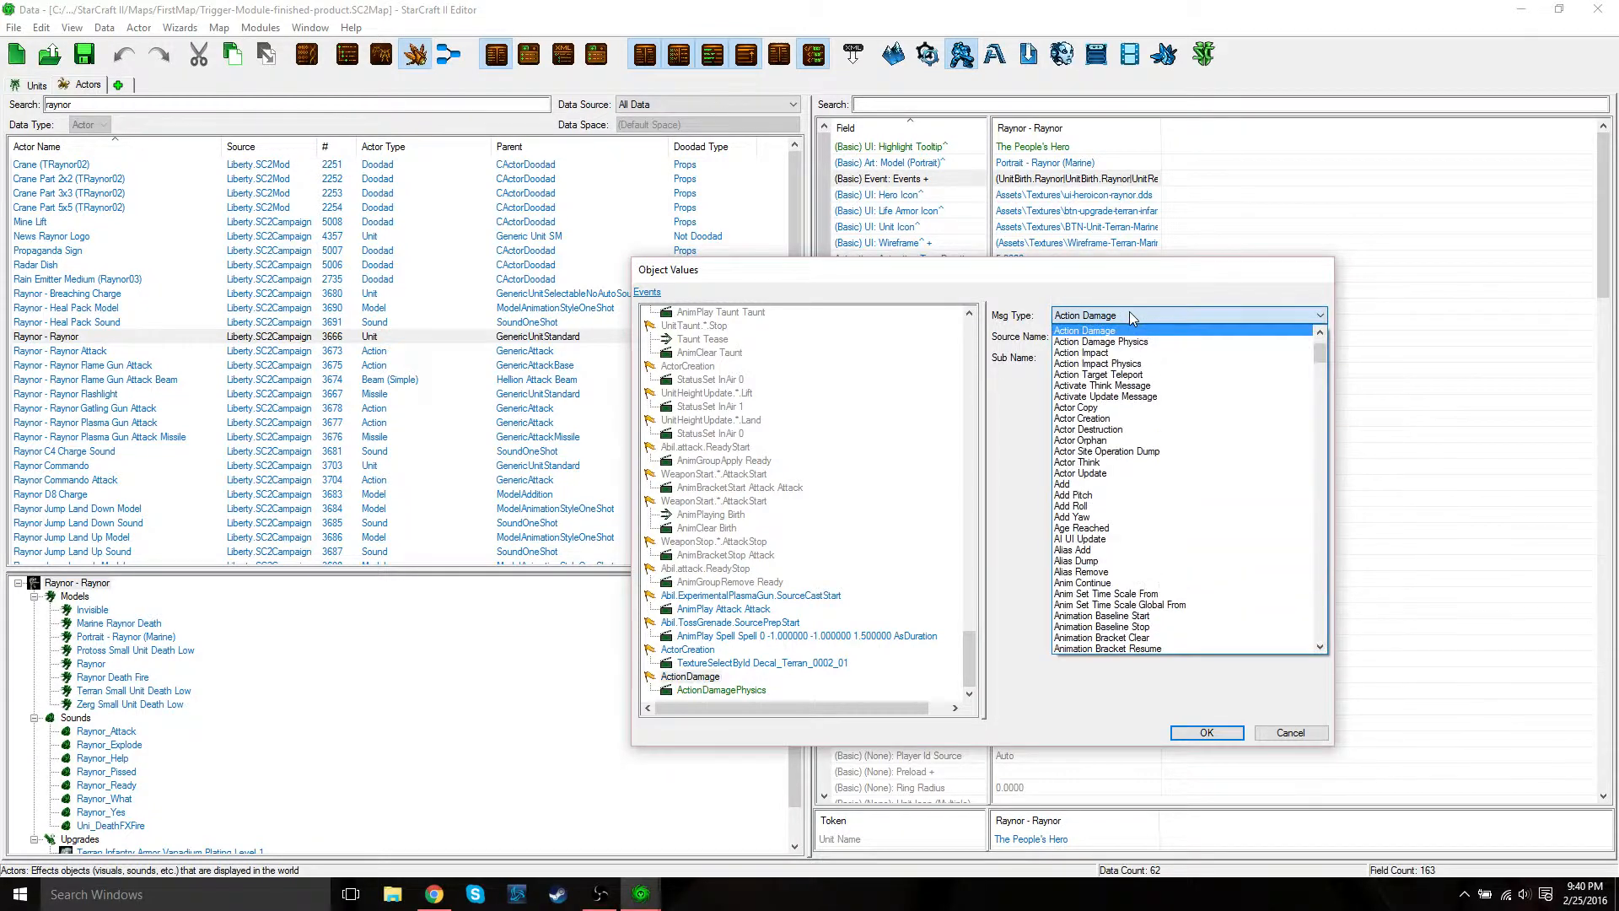
left_click(1322, 332)
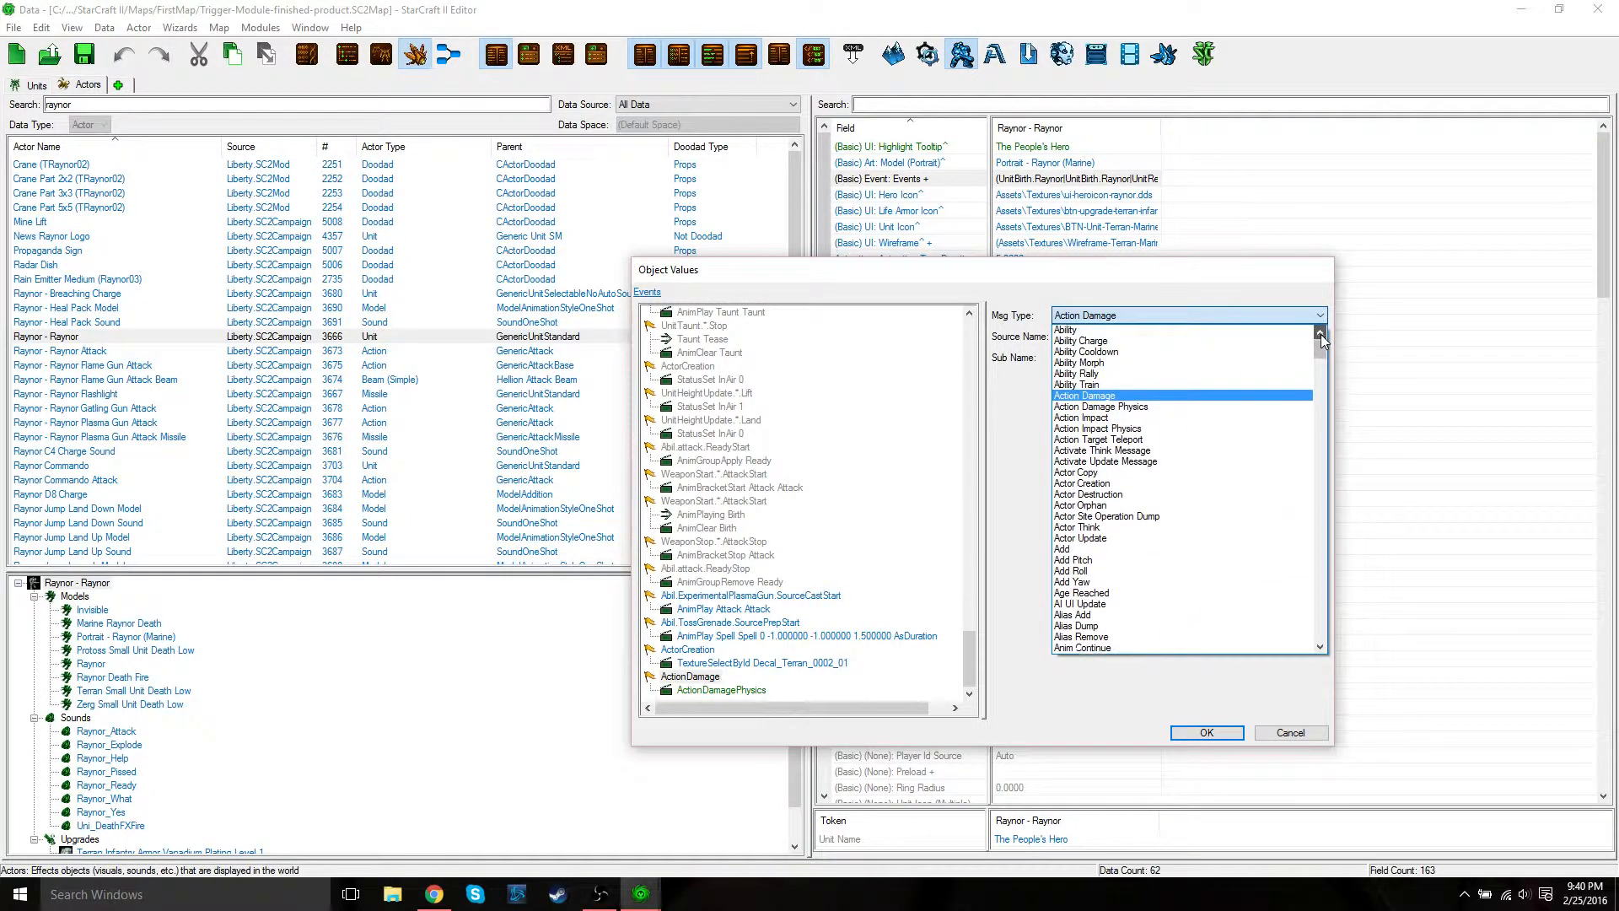
left_click(1111, 330)
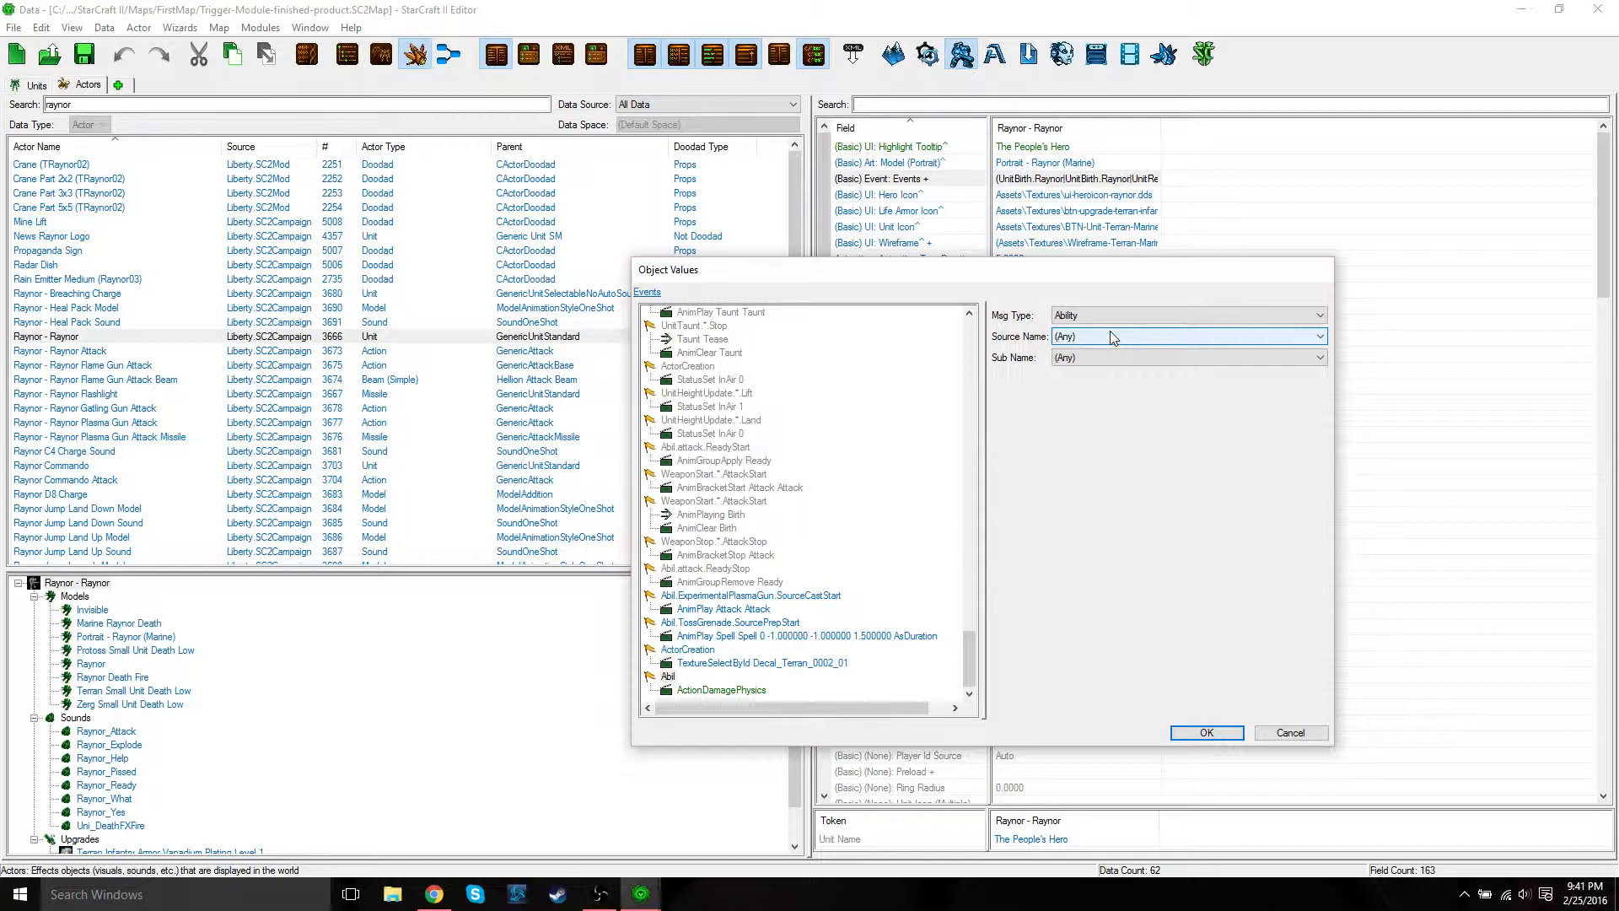
Step: Set the new ability event's source to Raynor Commando - Railgun Snipe and its sub name to Source Cast Start
left_click(1107, 339)
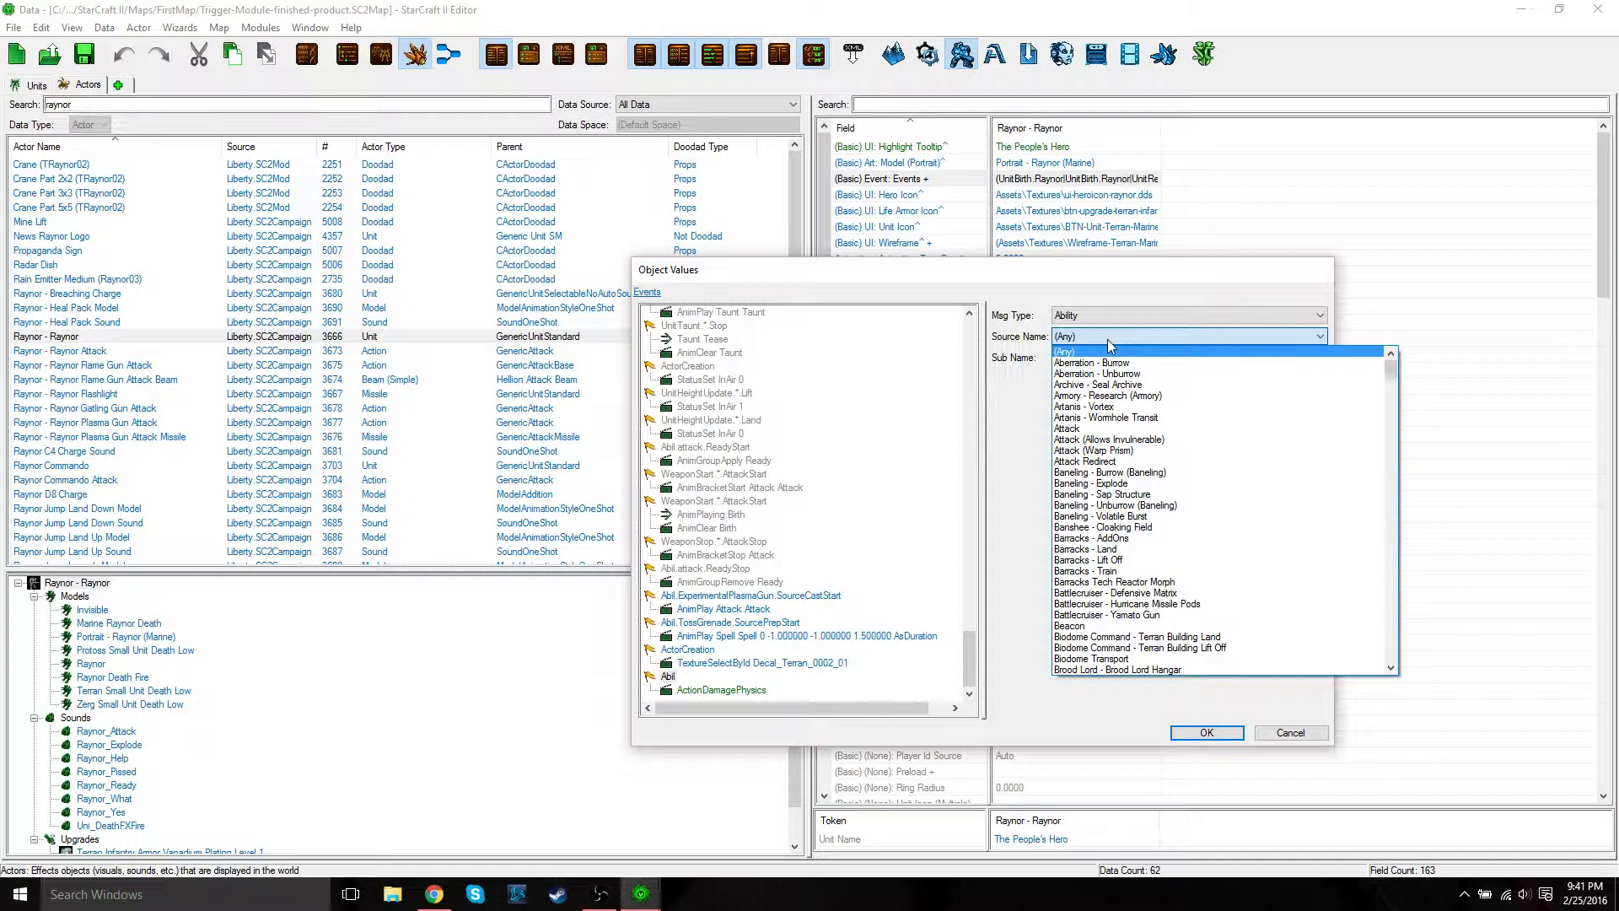
type("raynor")
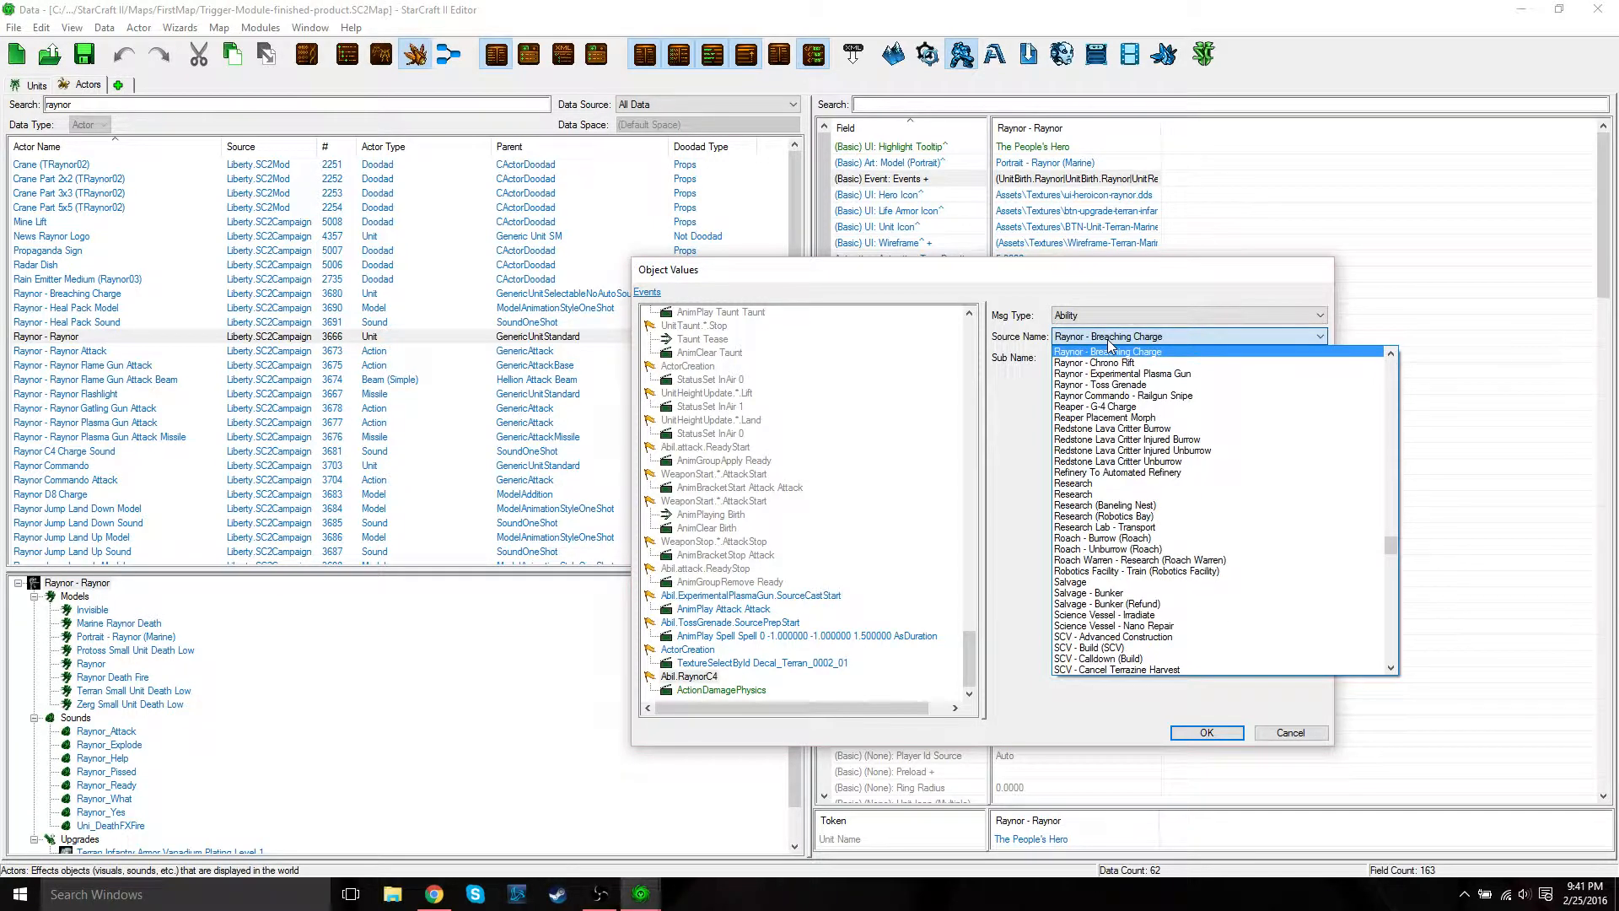
left_click(1169, 396)
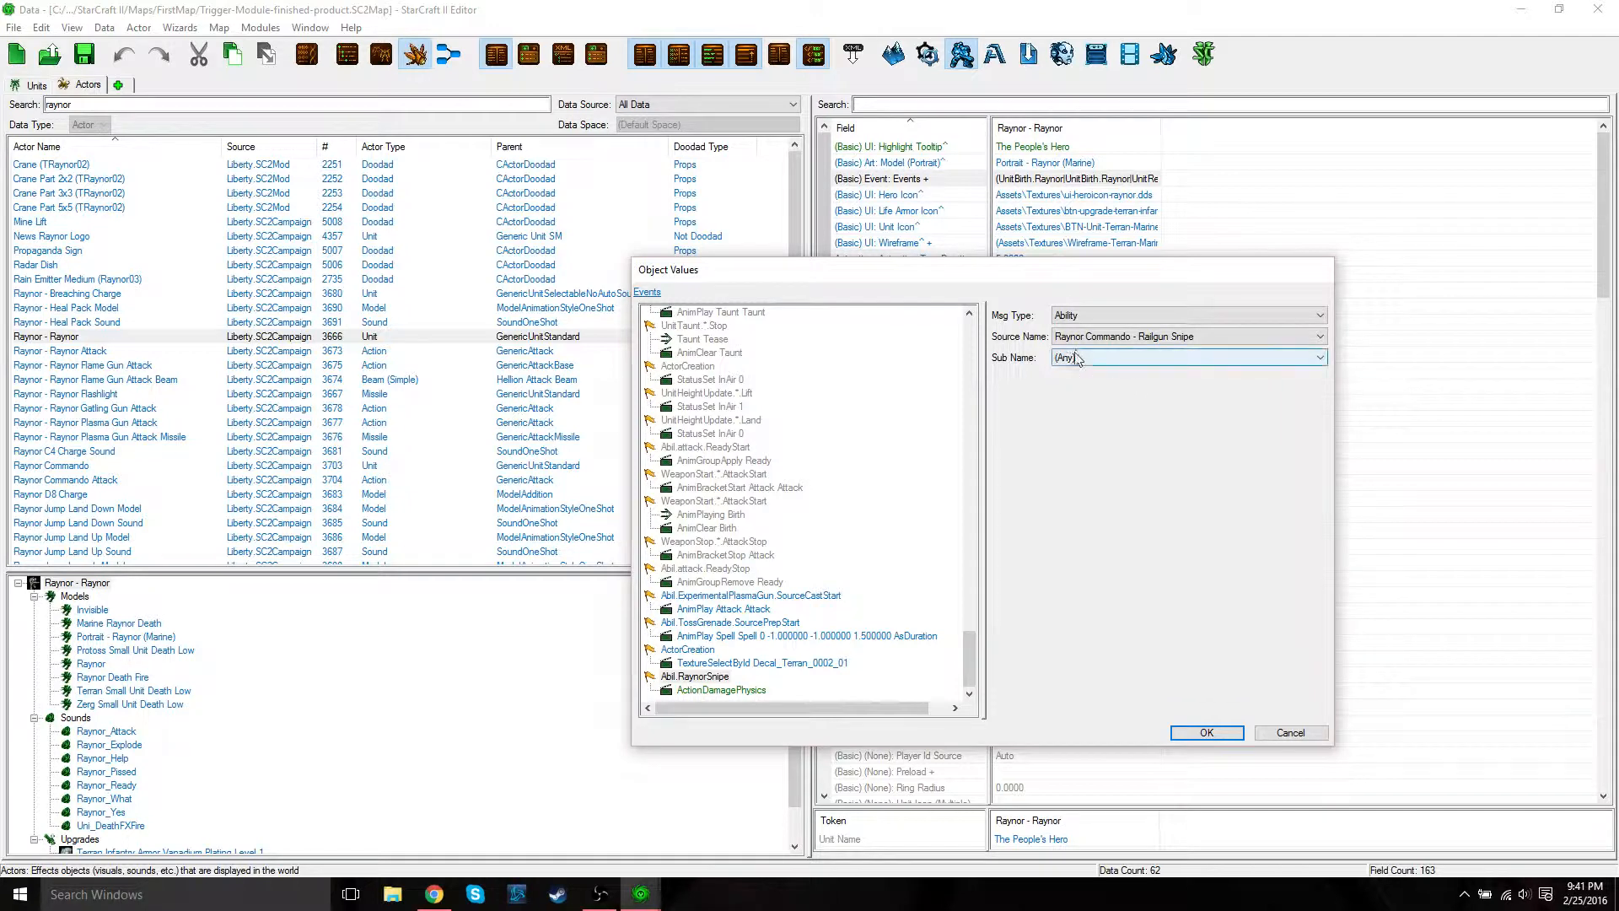
left_click(1121, 365)
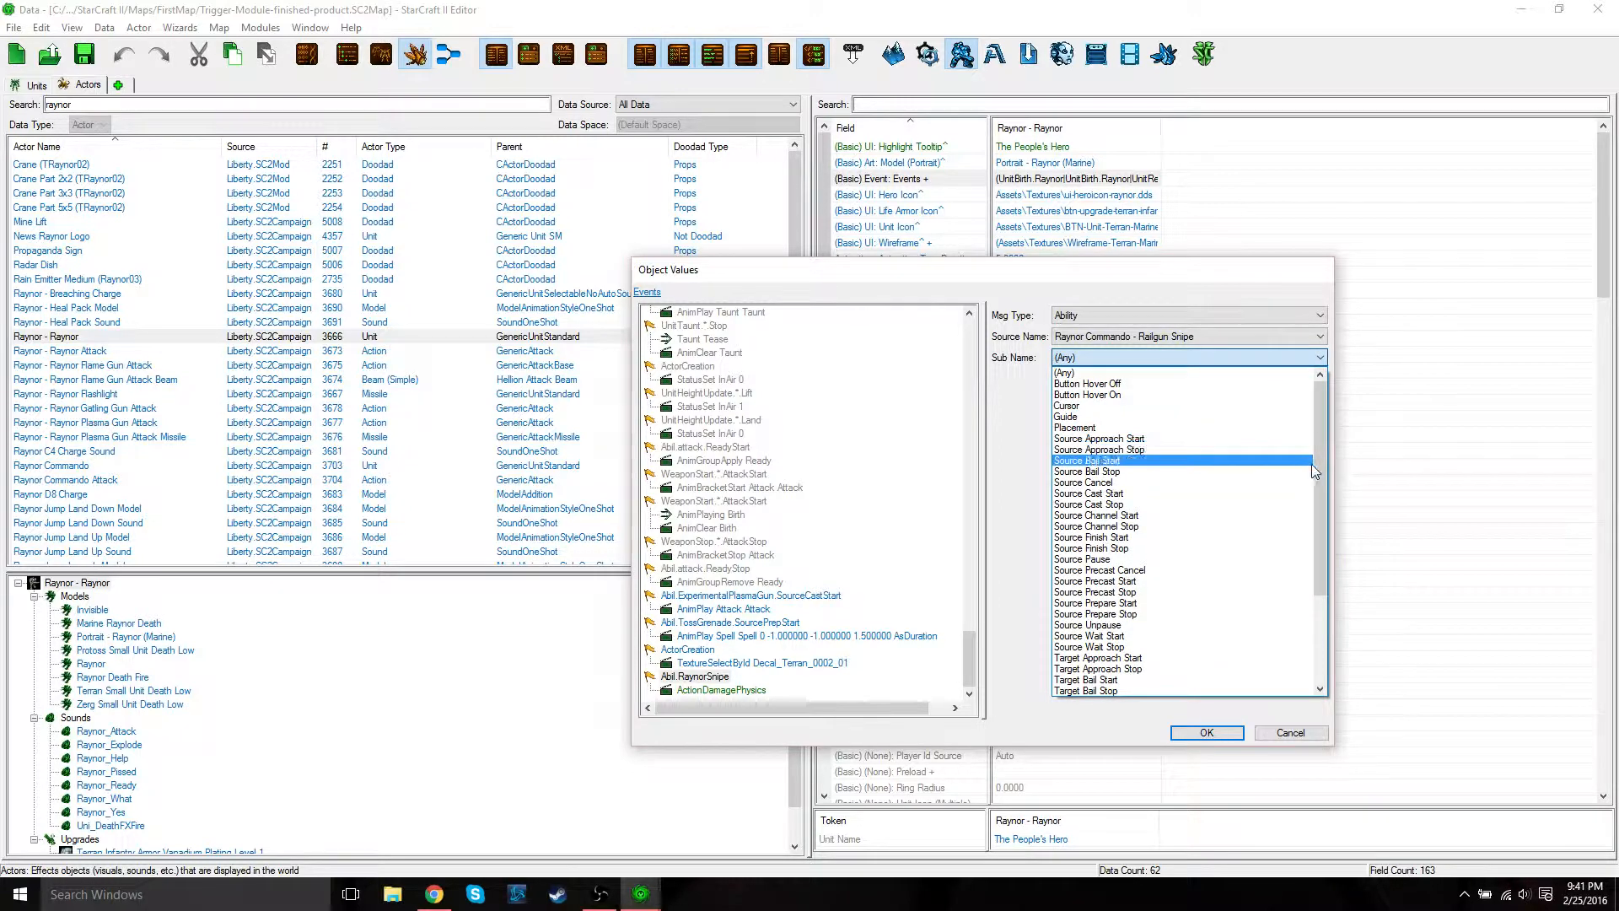
left_click(1096, 495)
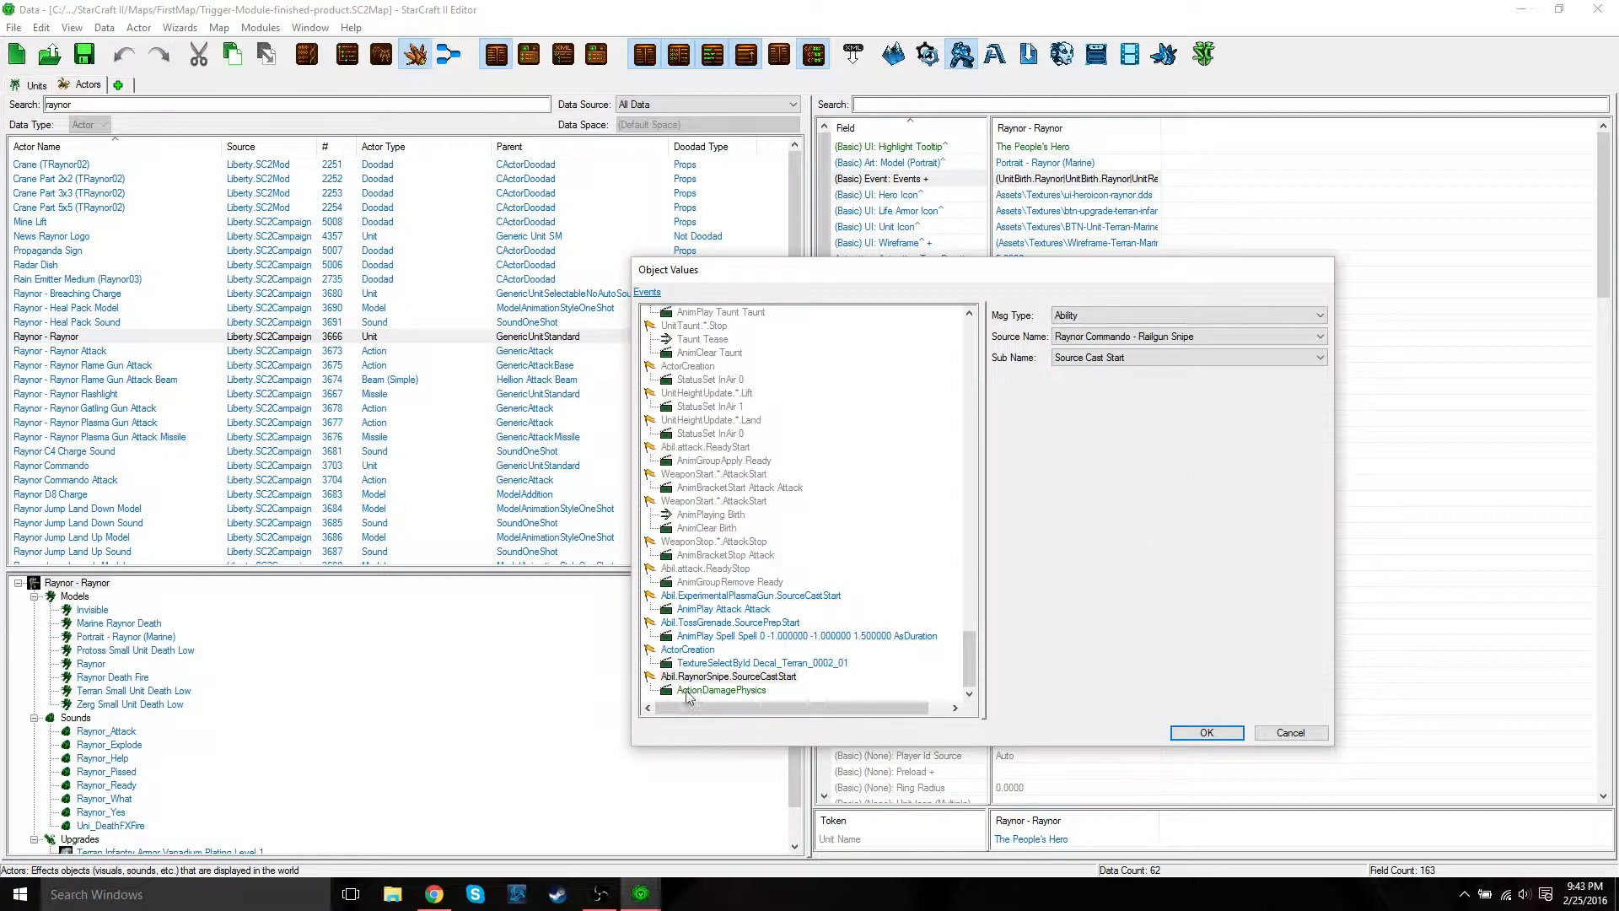
Step: Change the message under the Railgun Snipe event from Action Damage Physics to the Animation Play type
left_click(749, 692)
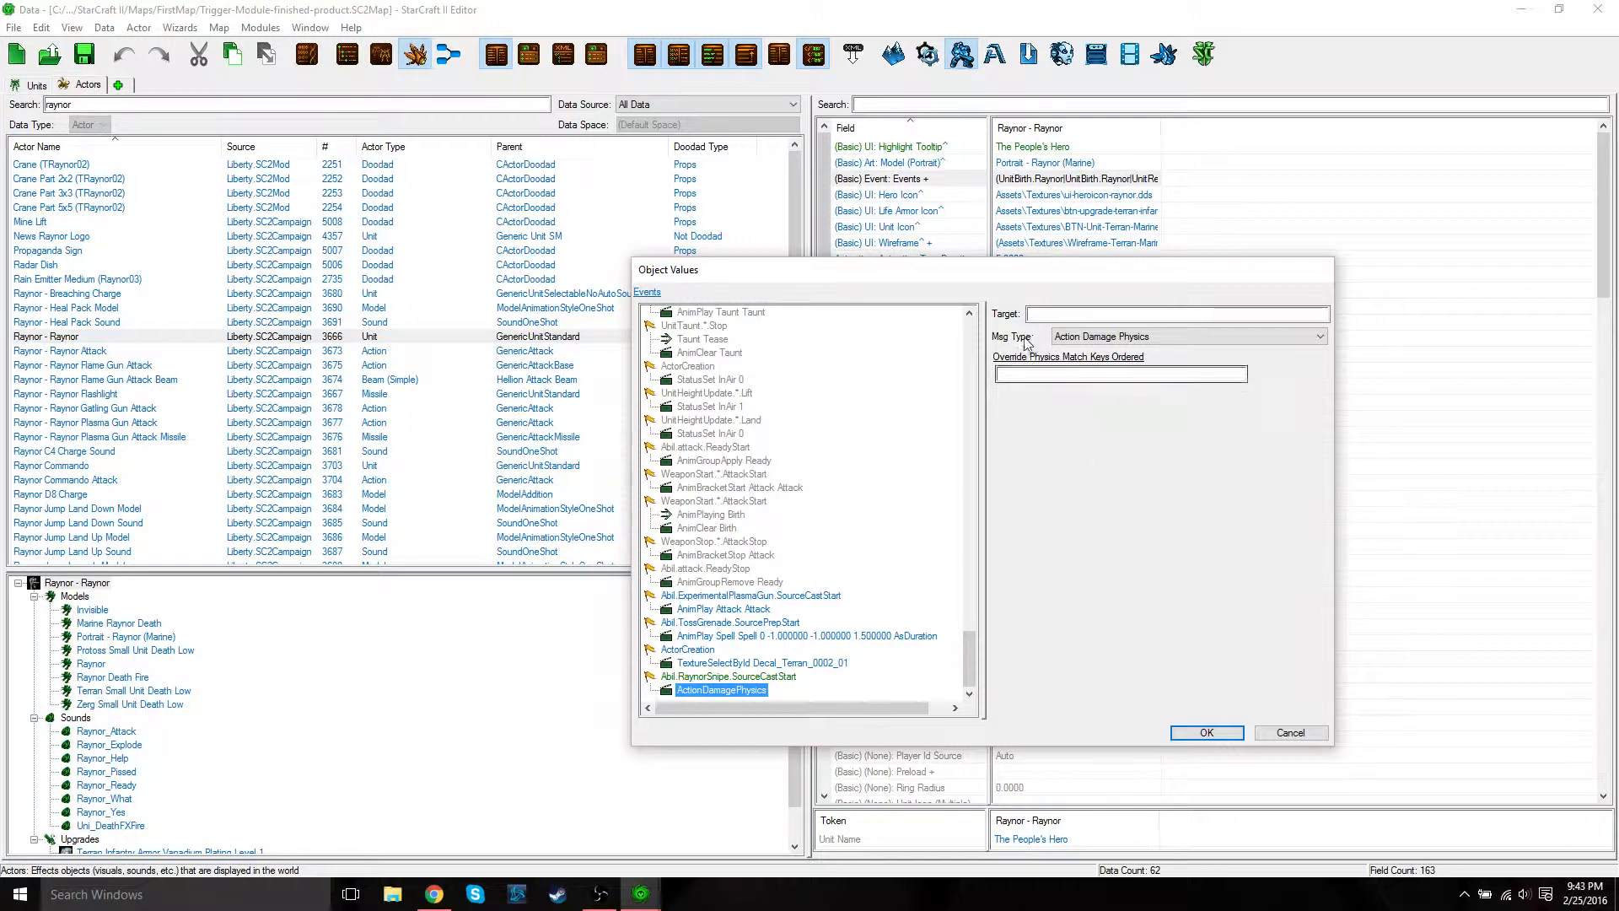
left_click(1039, 316)
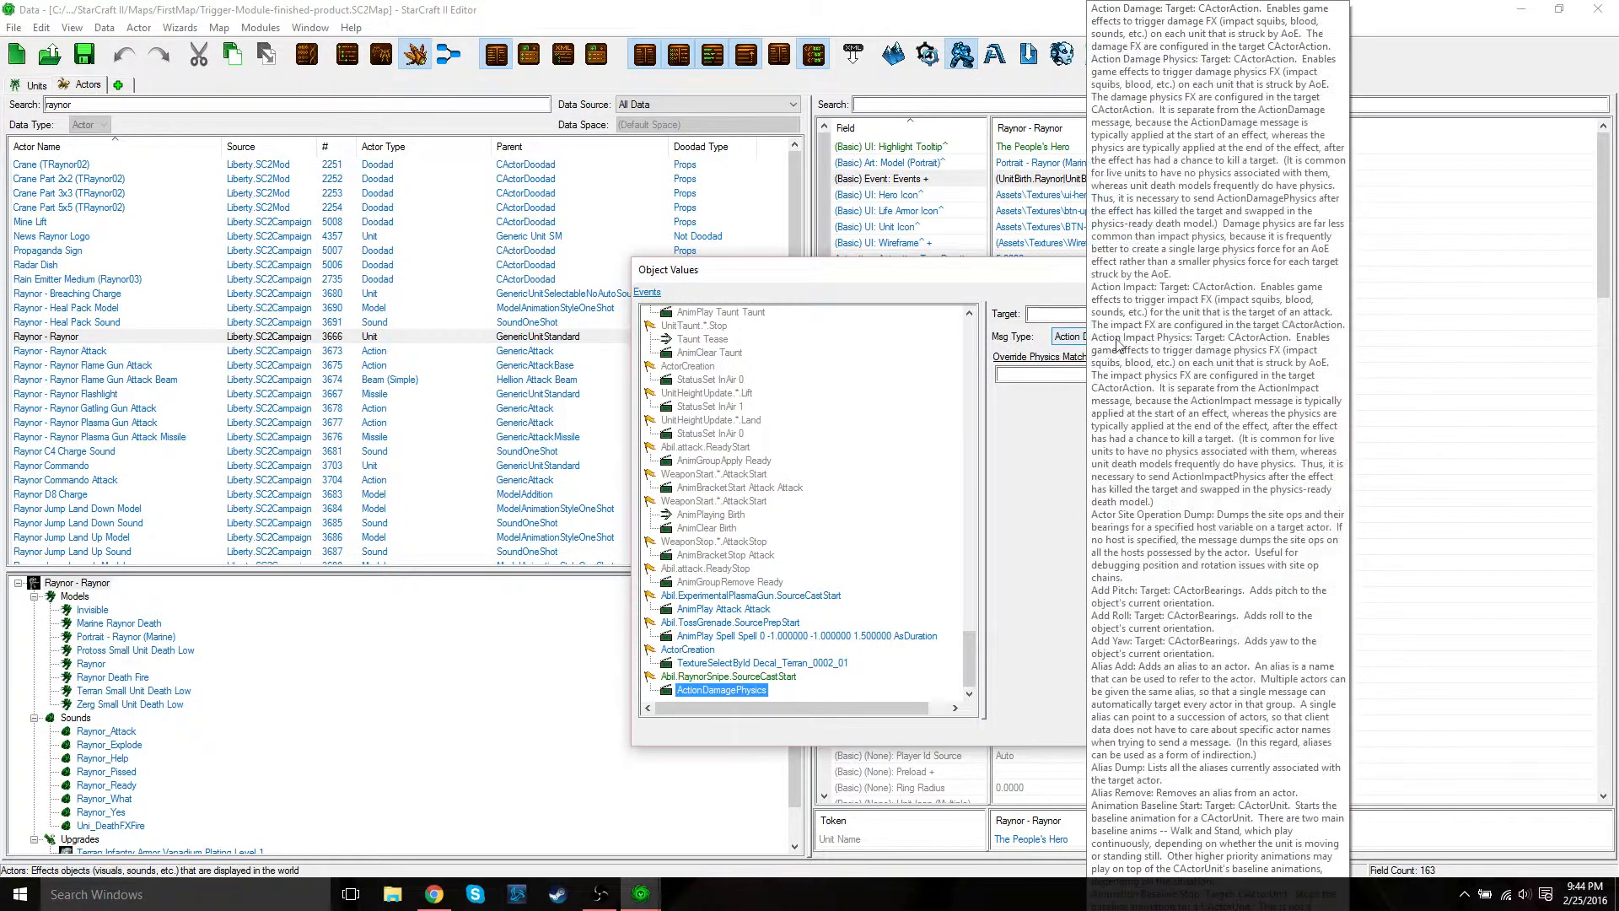
left_click(1082, 340)
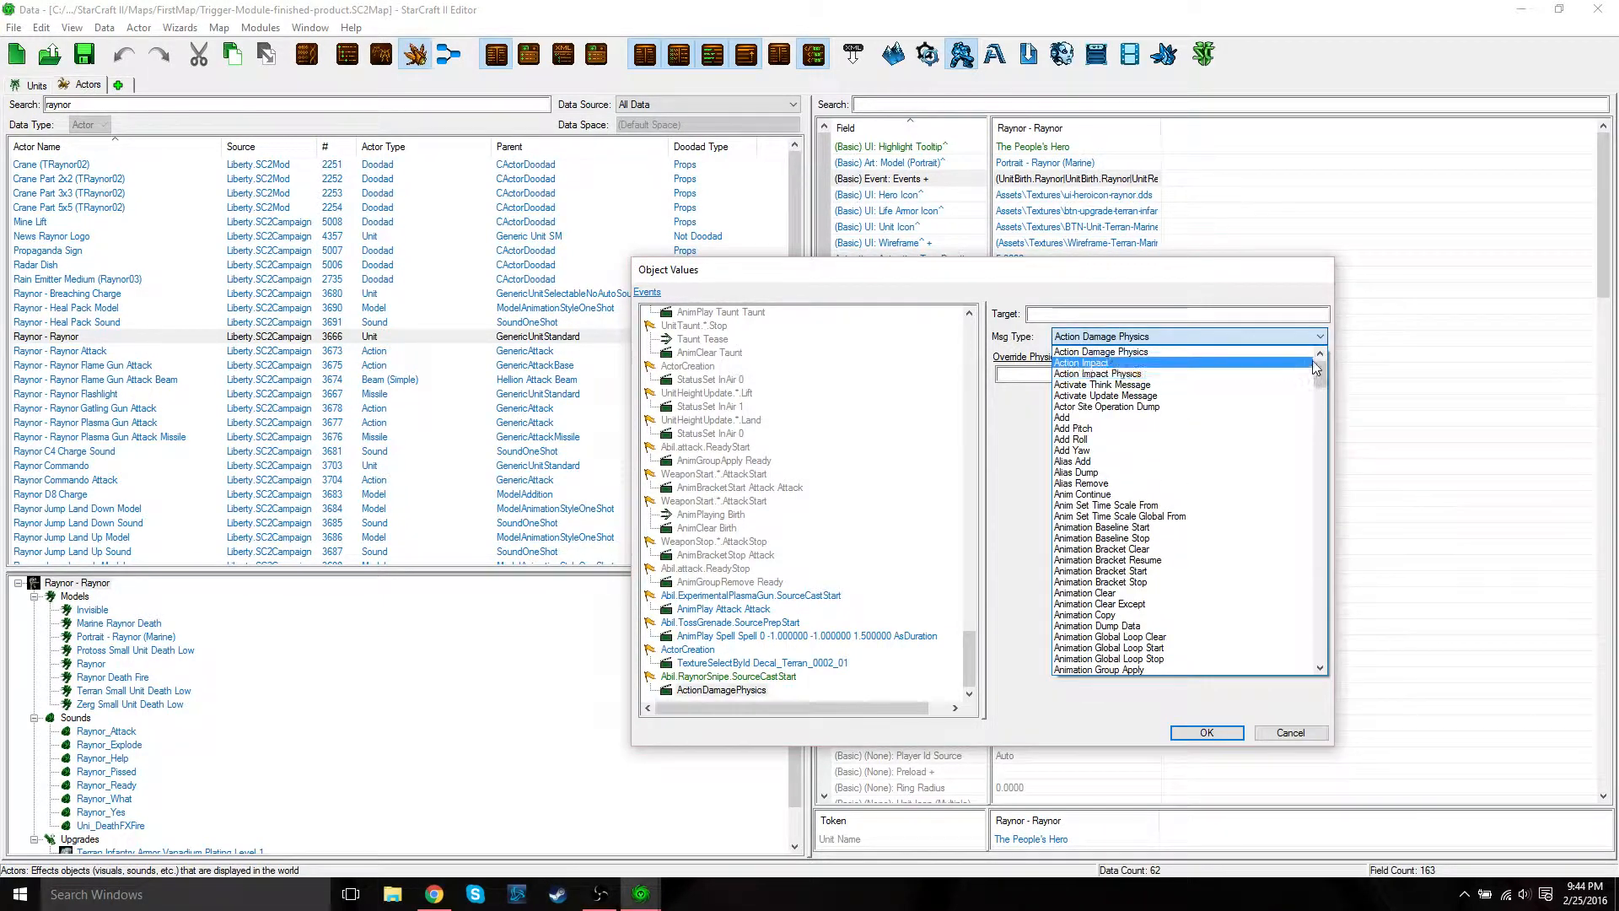
left_click_drag(1321, 373, 1321, 381)
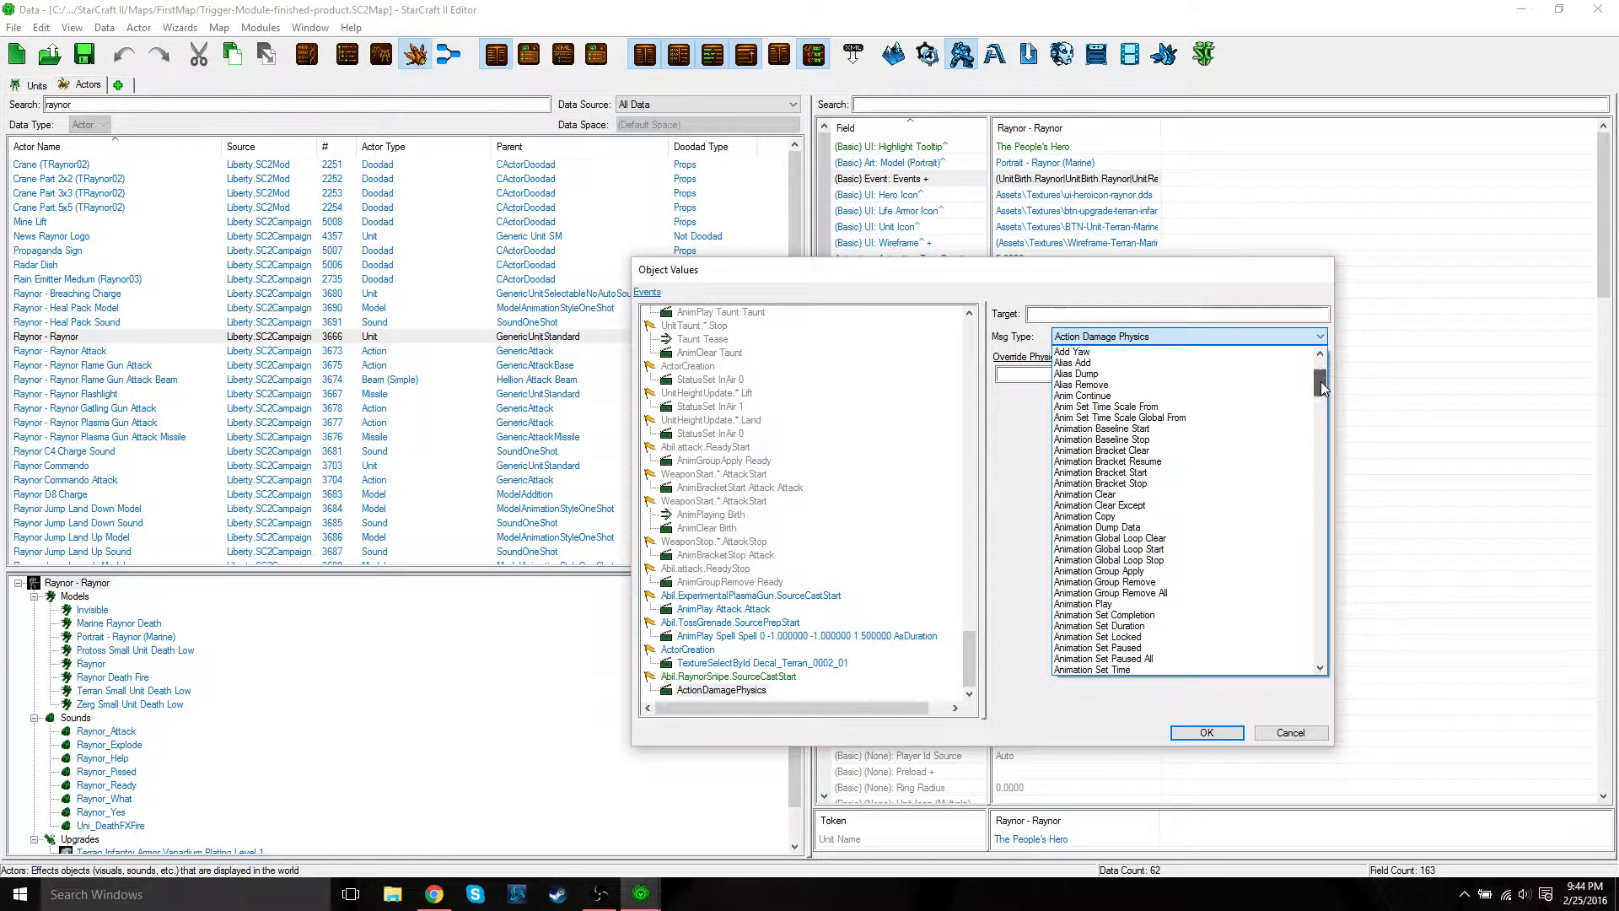
left_click(1091, 603)
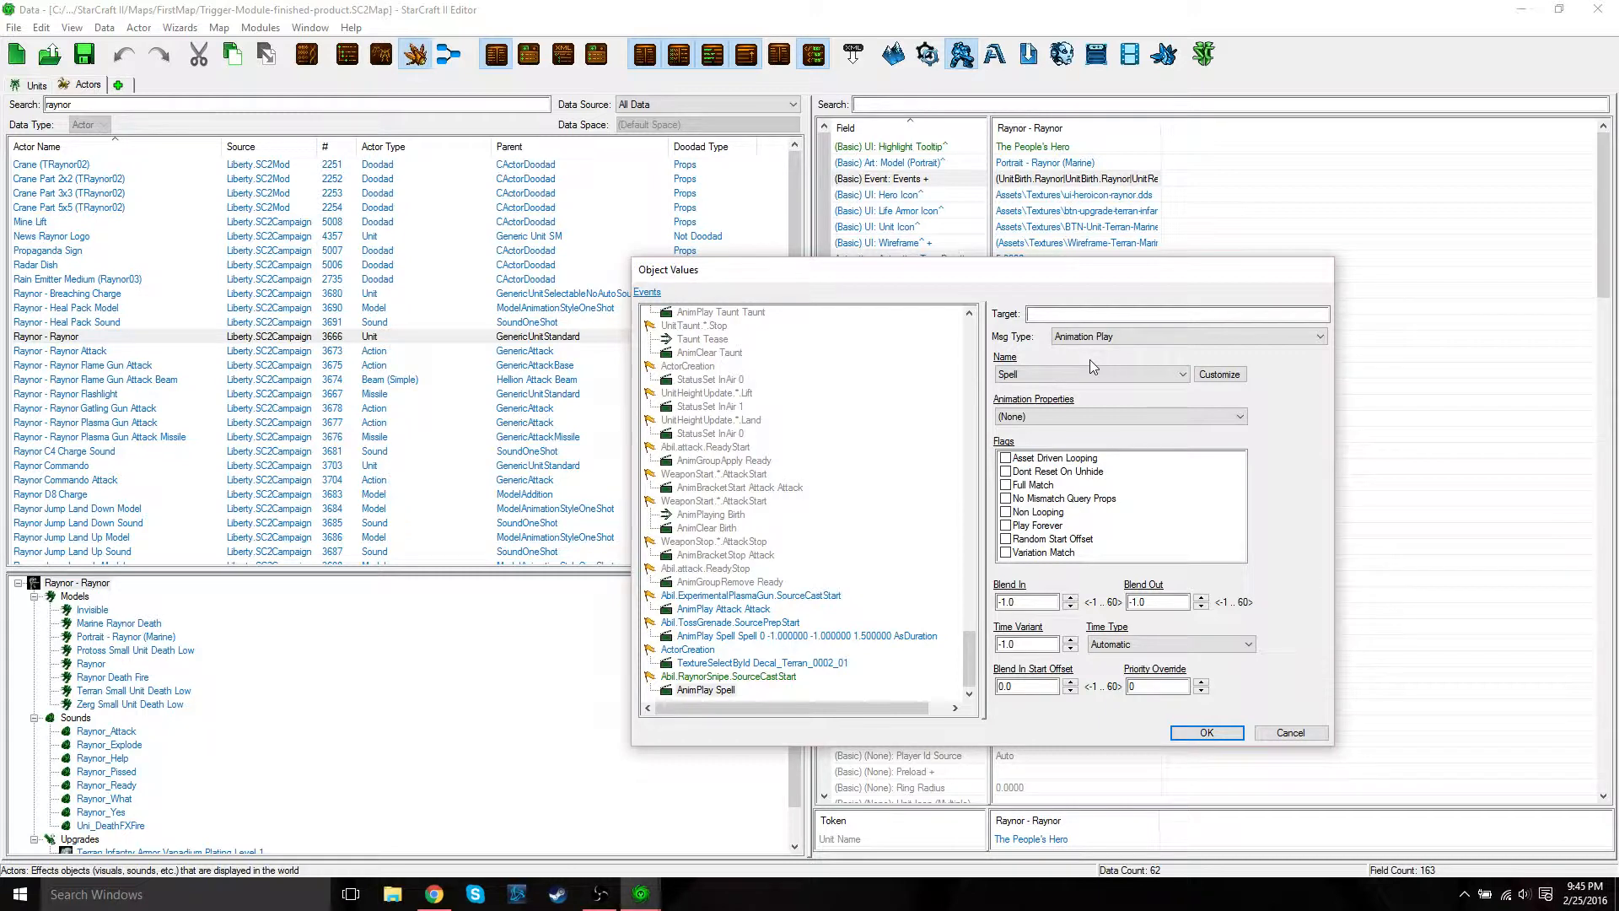
Step: Remove the Spell animation name from the Railgun Snipe event's Animation Play message
left_click(1166, 373)
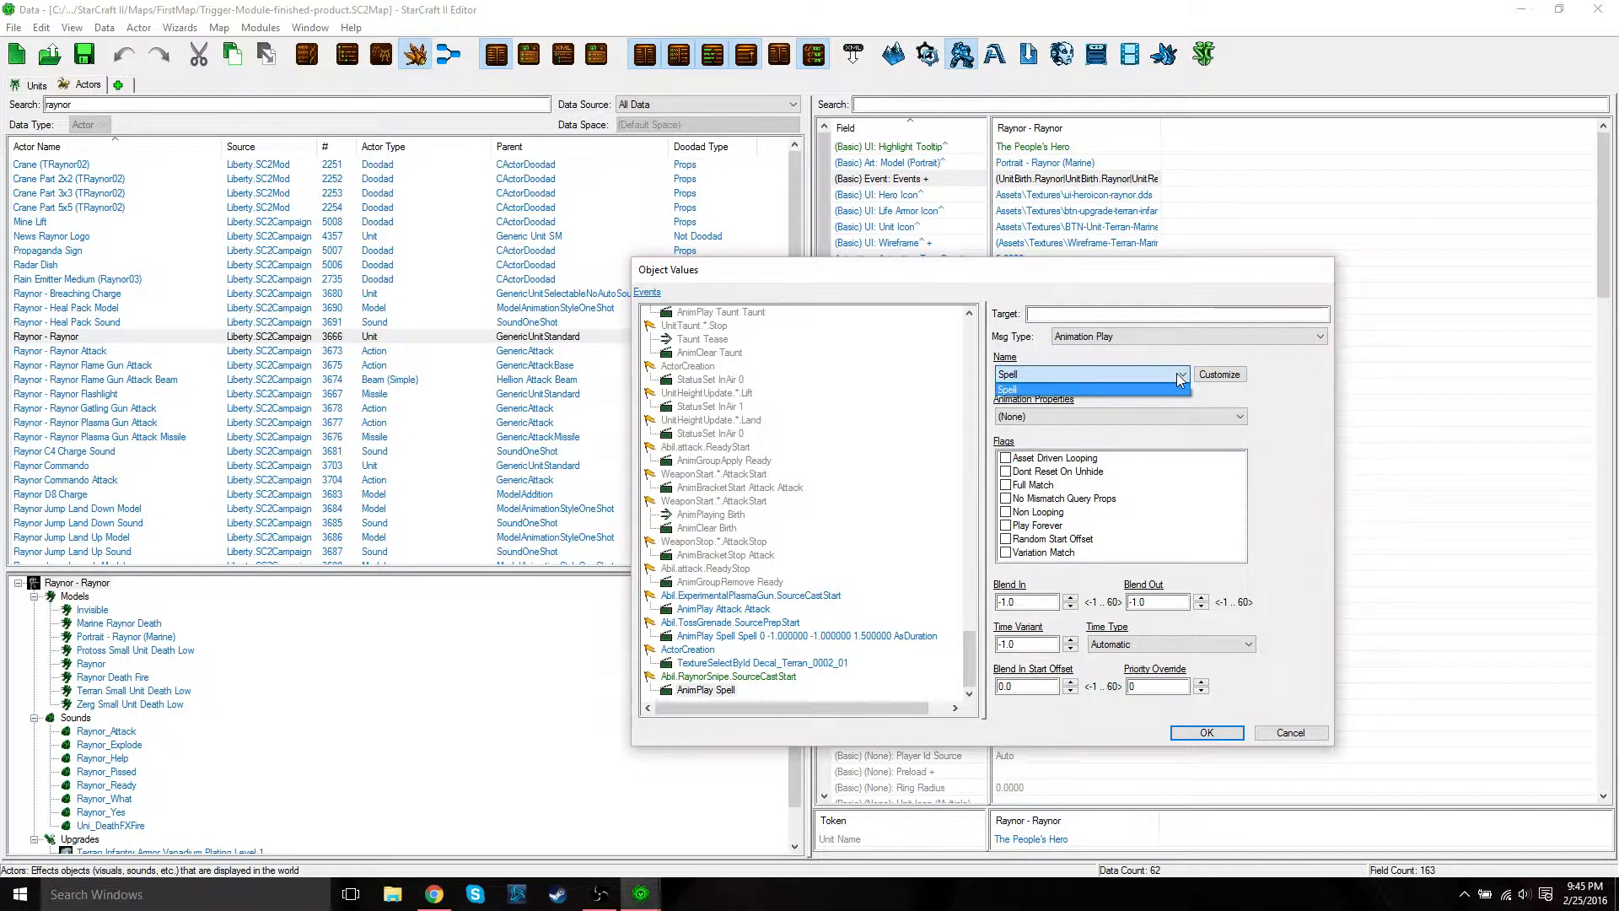
left_click(1177, 375)
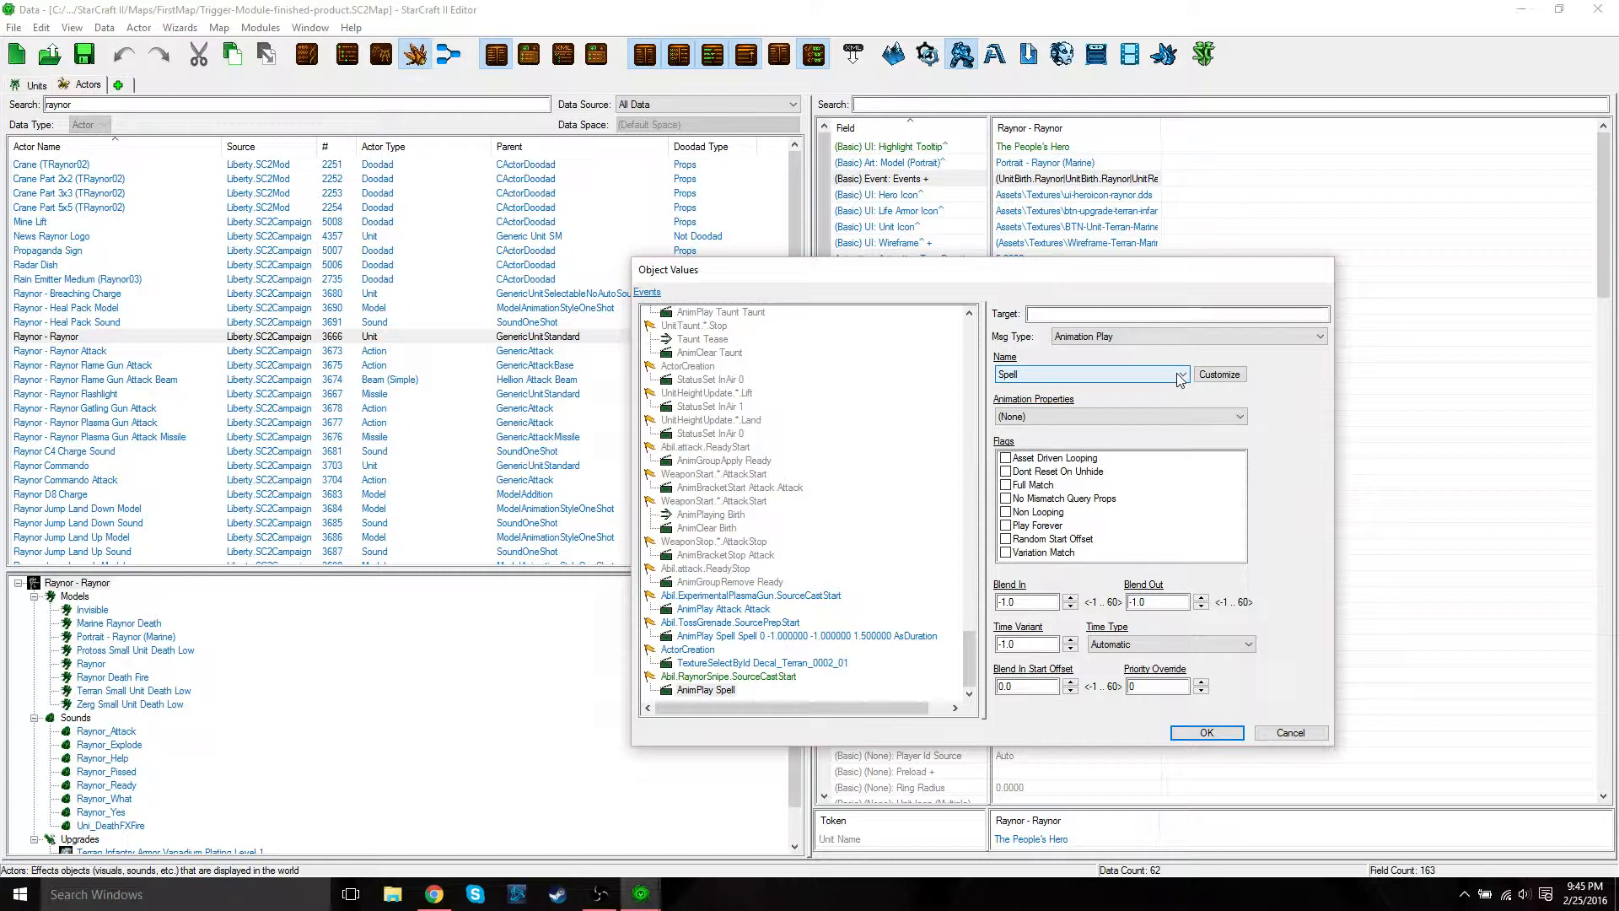
left_click(1225, 386)
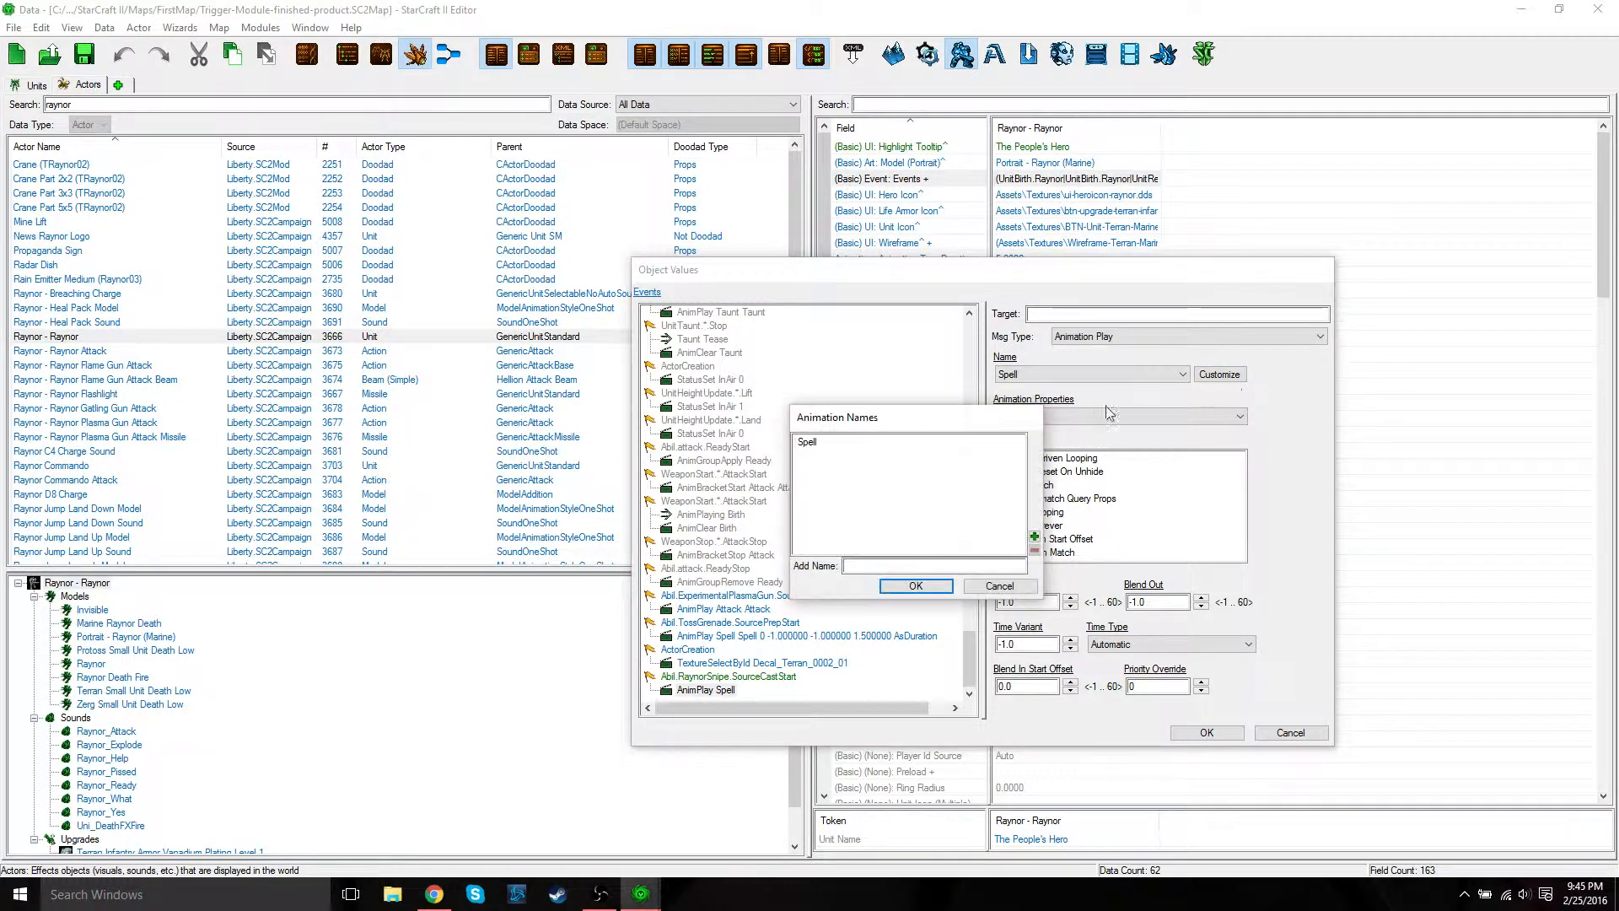
left_click(876, 445)
left_click(1034, 550)
left_click(931, 566)
type("Attack")
left_click(915, 585)
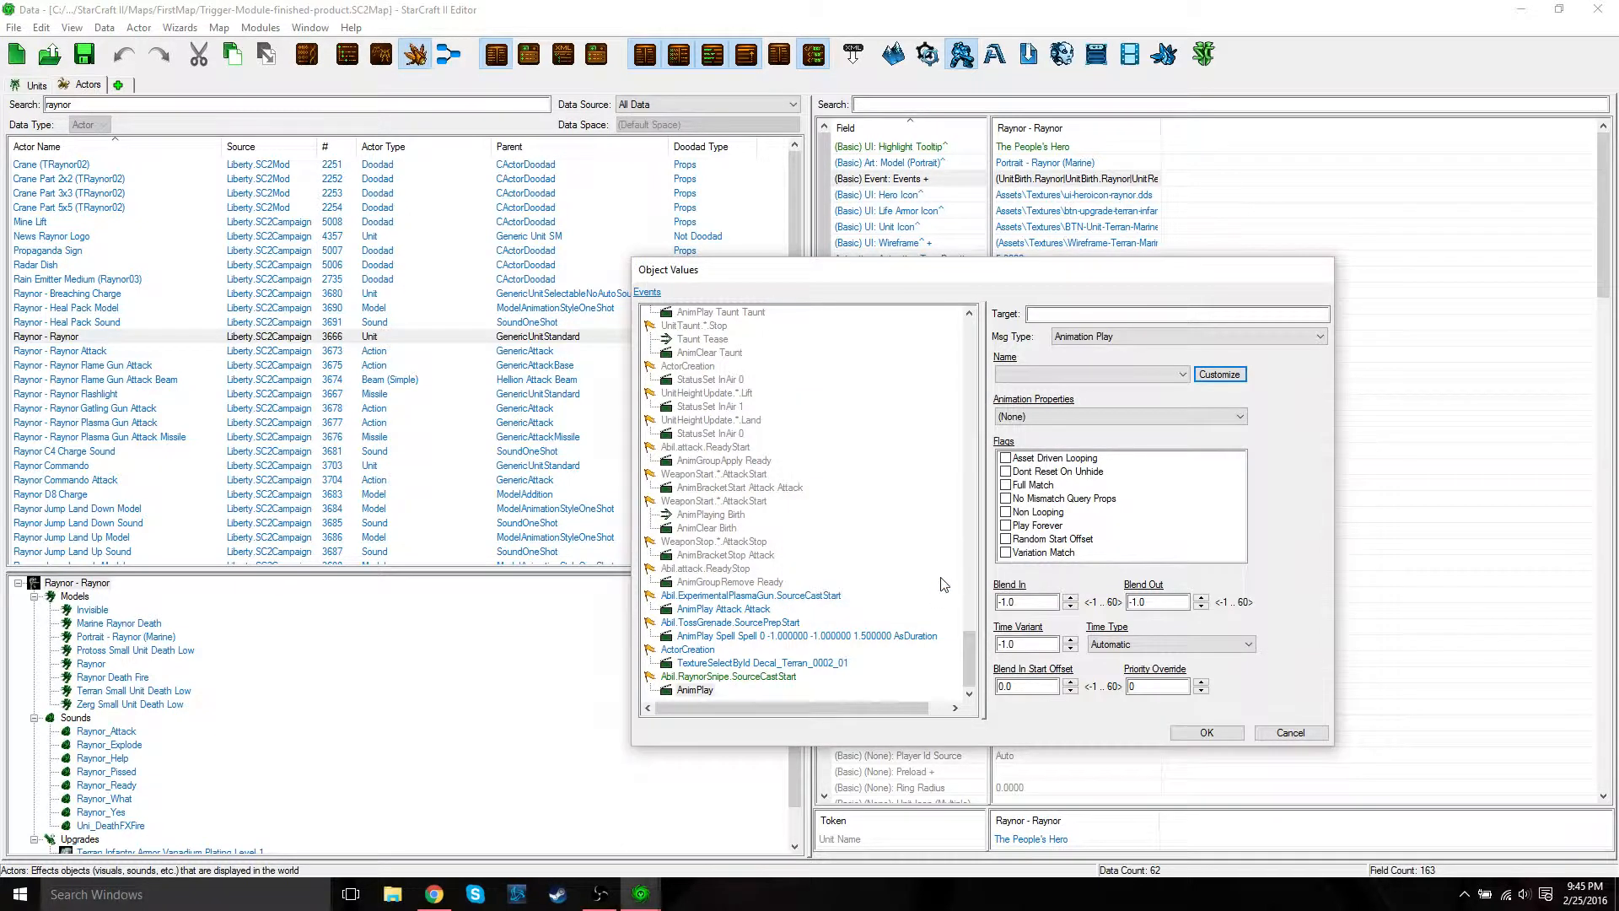
Step: Add the animation name Attack, set the time variant to 2.0 with time type Duration, and accept the event changes
left_click(1217, 377)
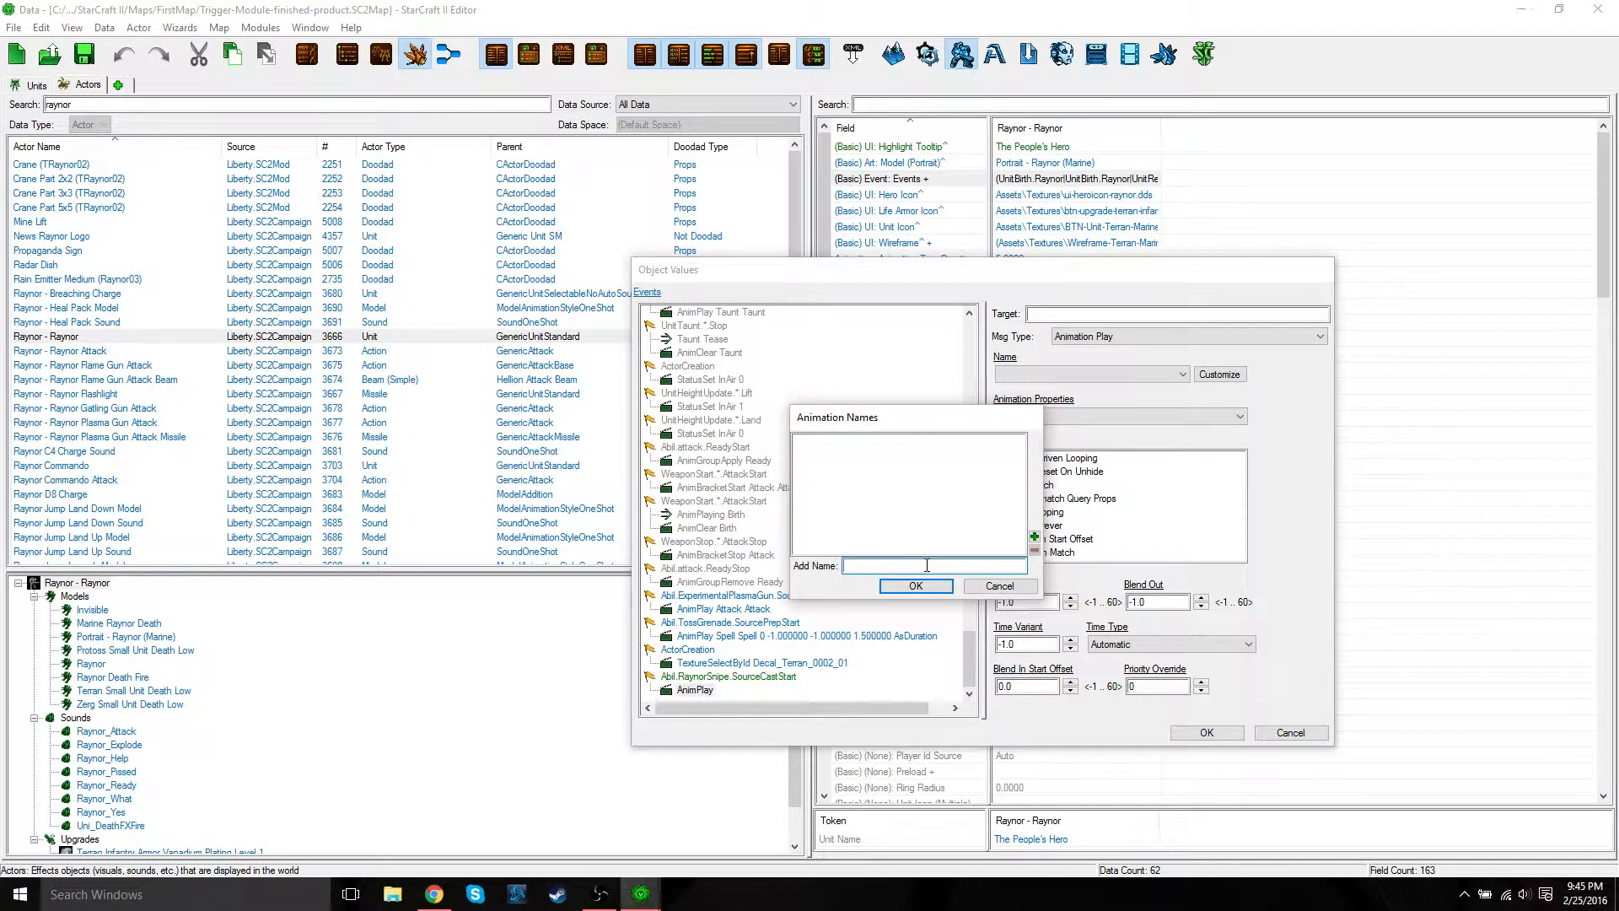
type("Attack")
left_click(1034, 536)
left_click(916, 586)
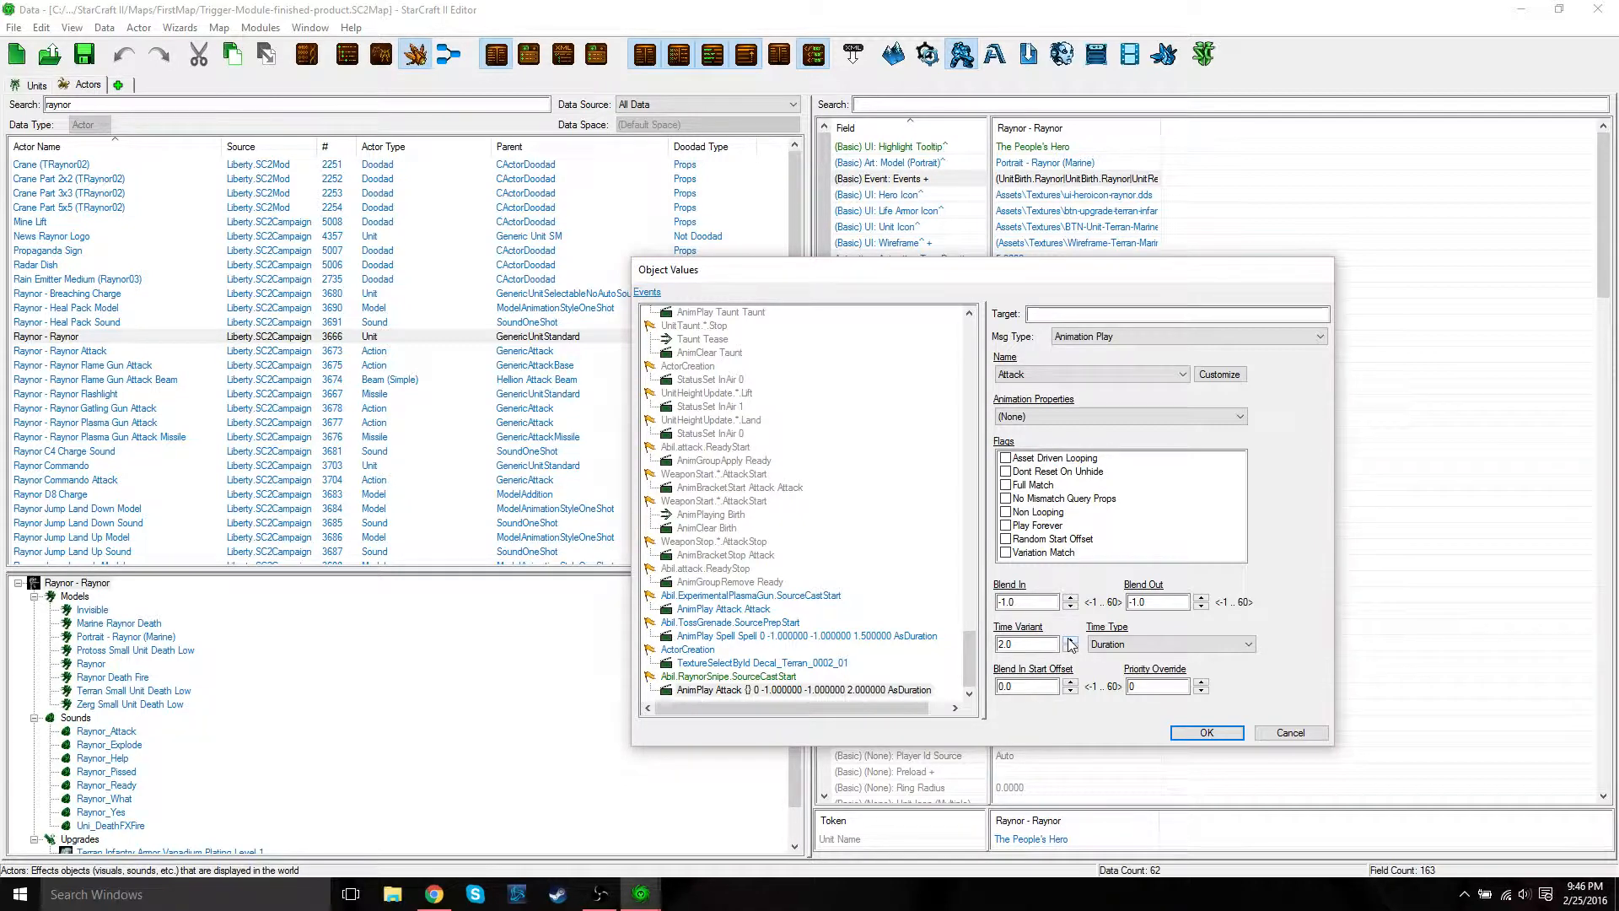
left_click(1207, 732)
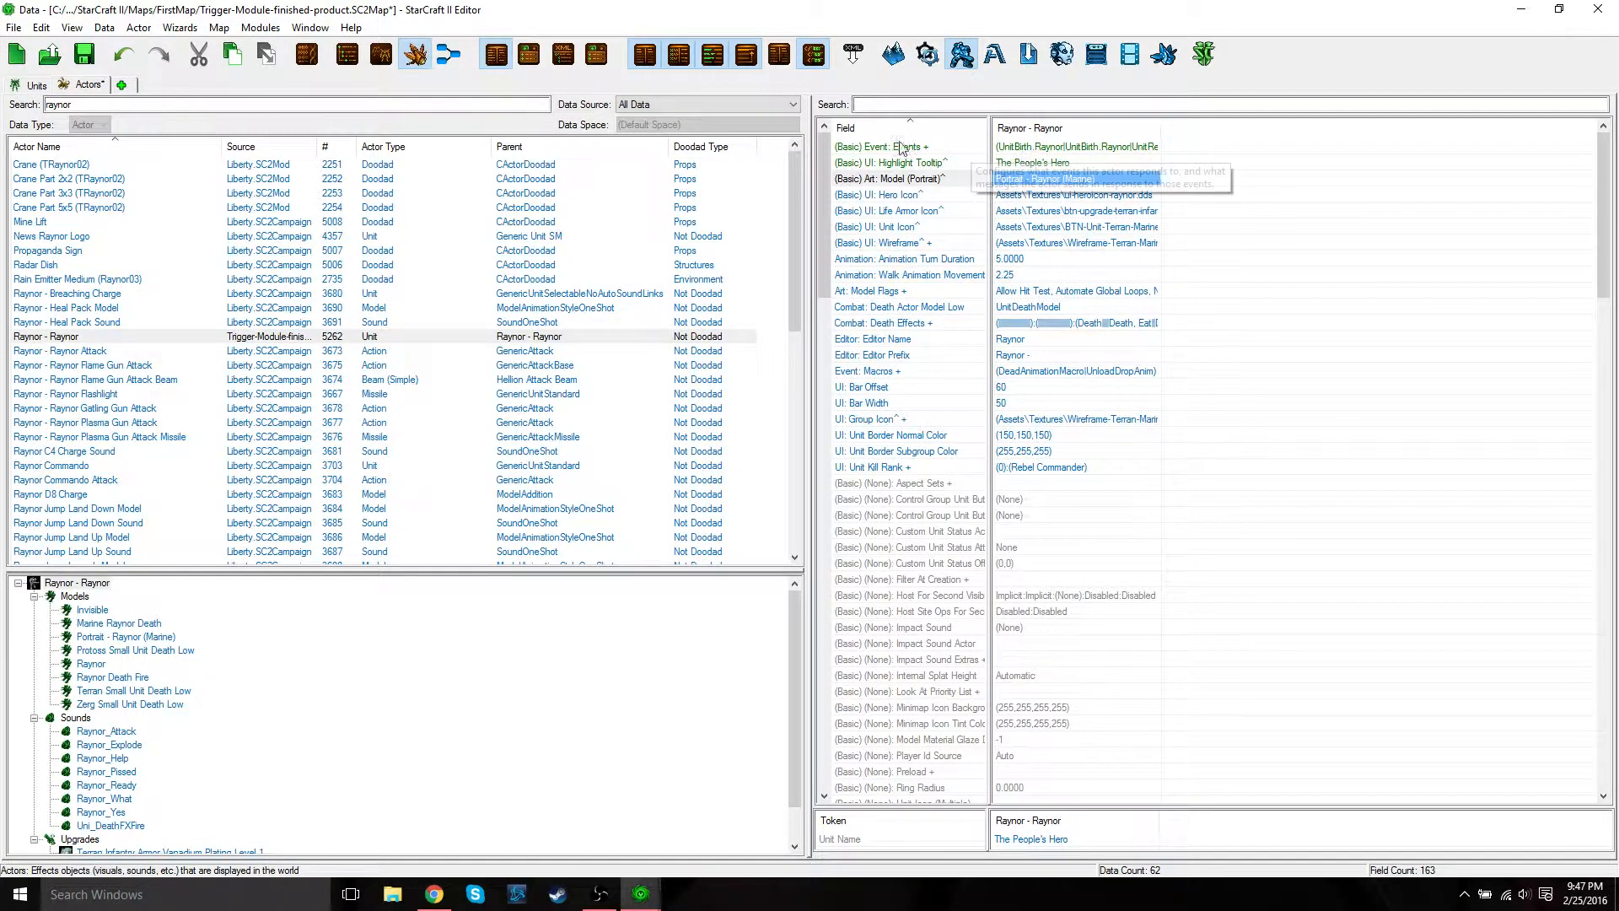
Step: Set the Animation Properties of the Railgun Snipe event's animation message to Attack, accept it, and reopen the actor's Events to check
double_click(1037, 149)
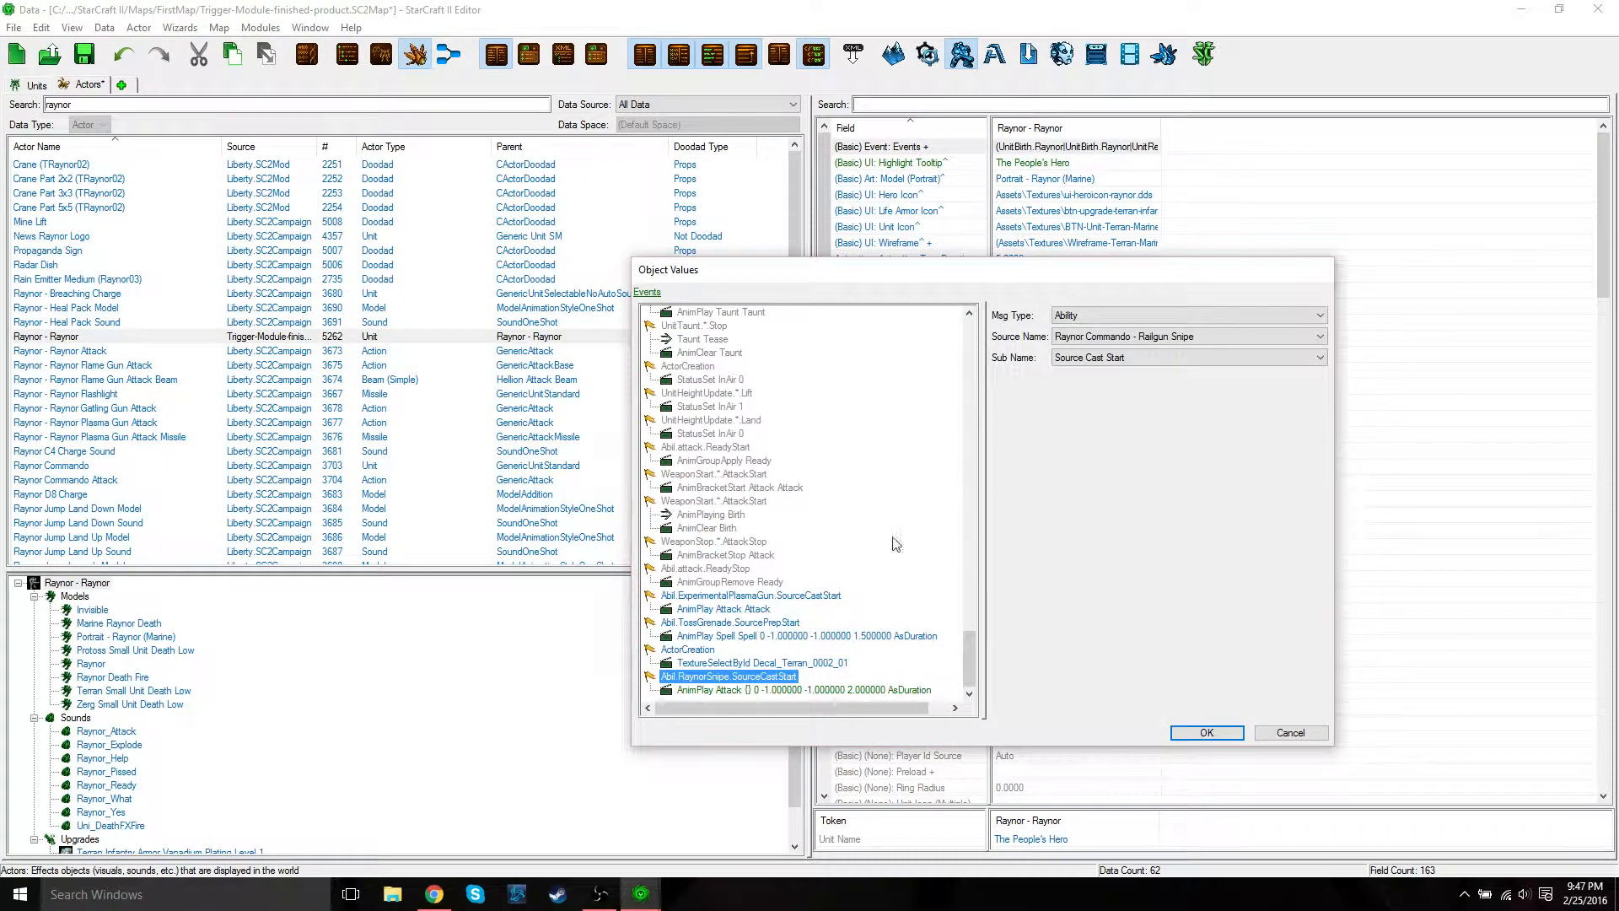
left_click(782, 690)
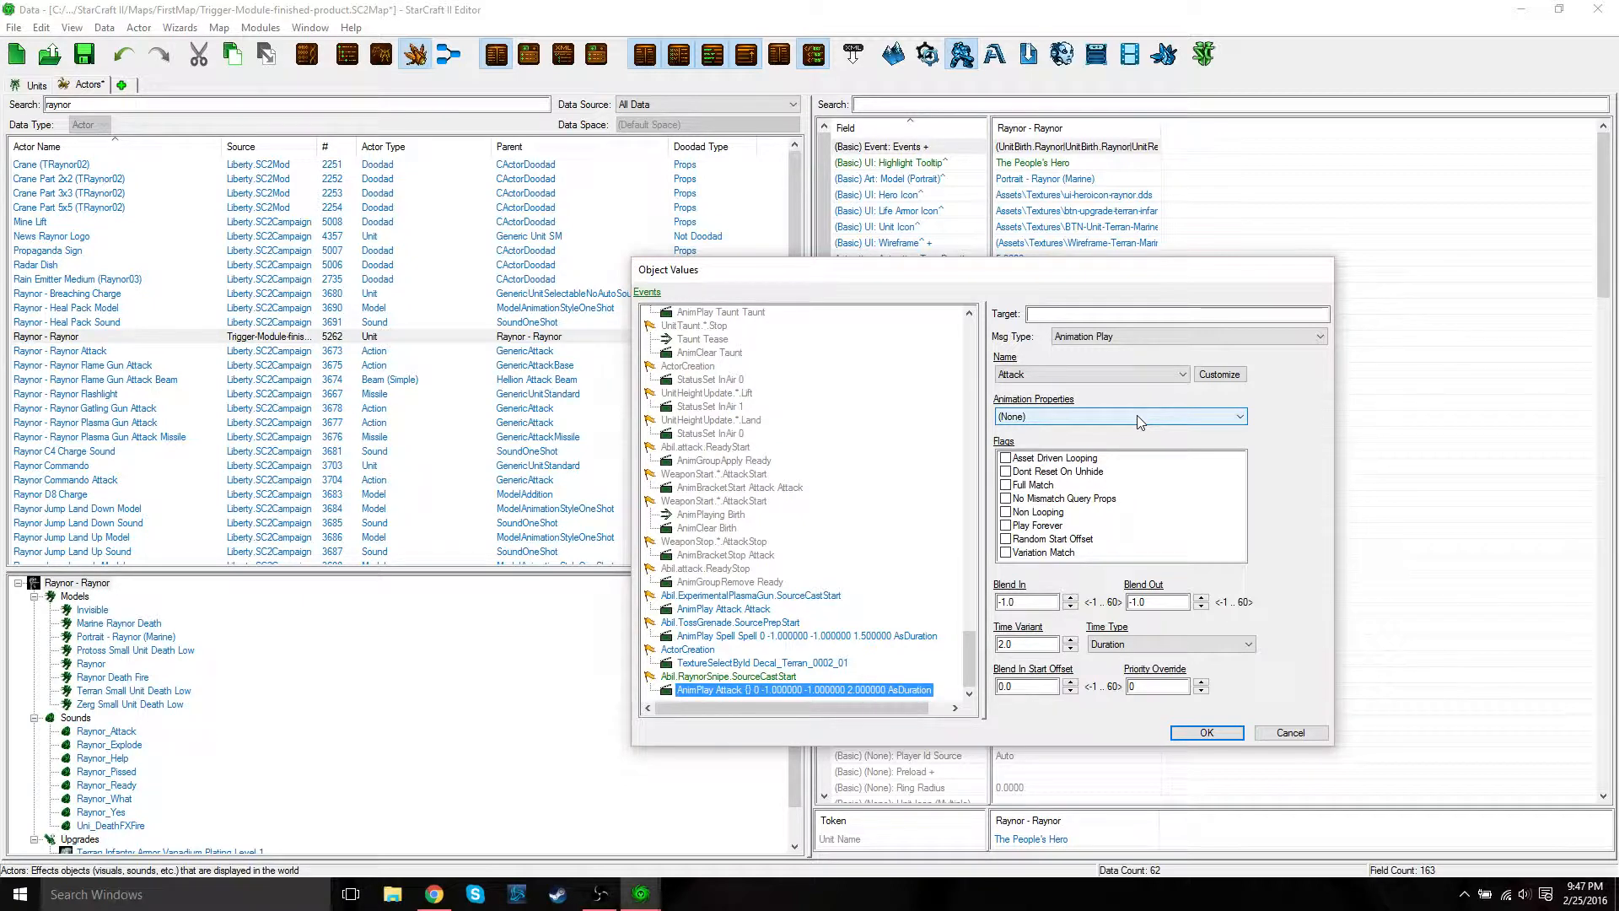
left_click(1088, 416)
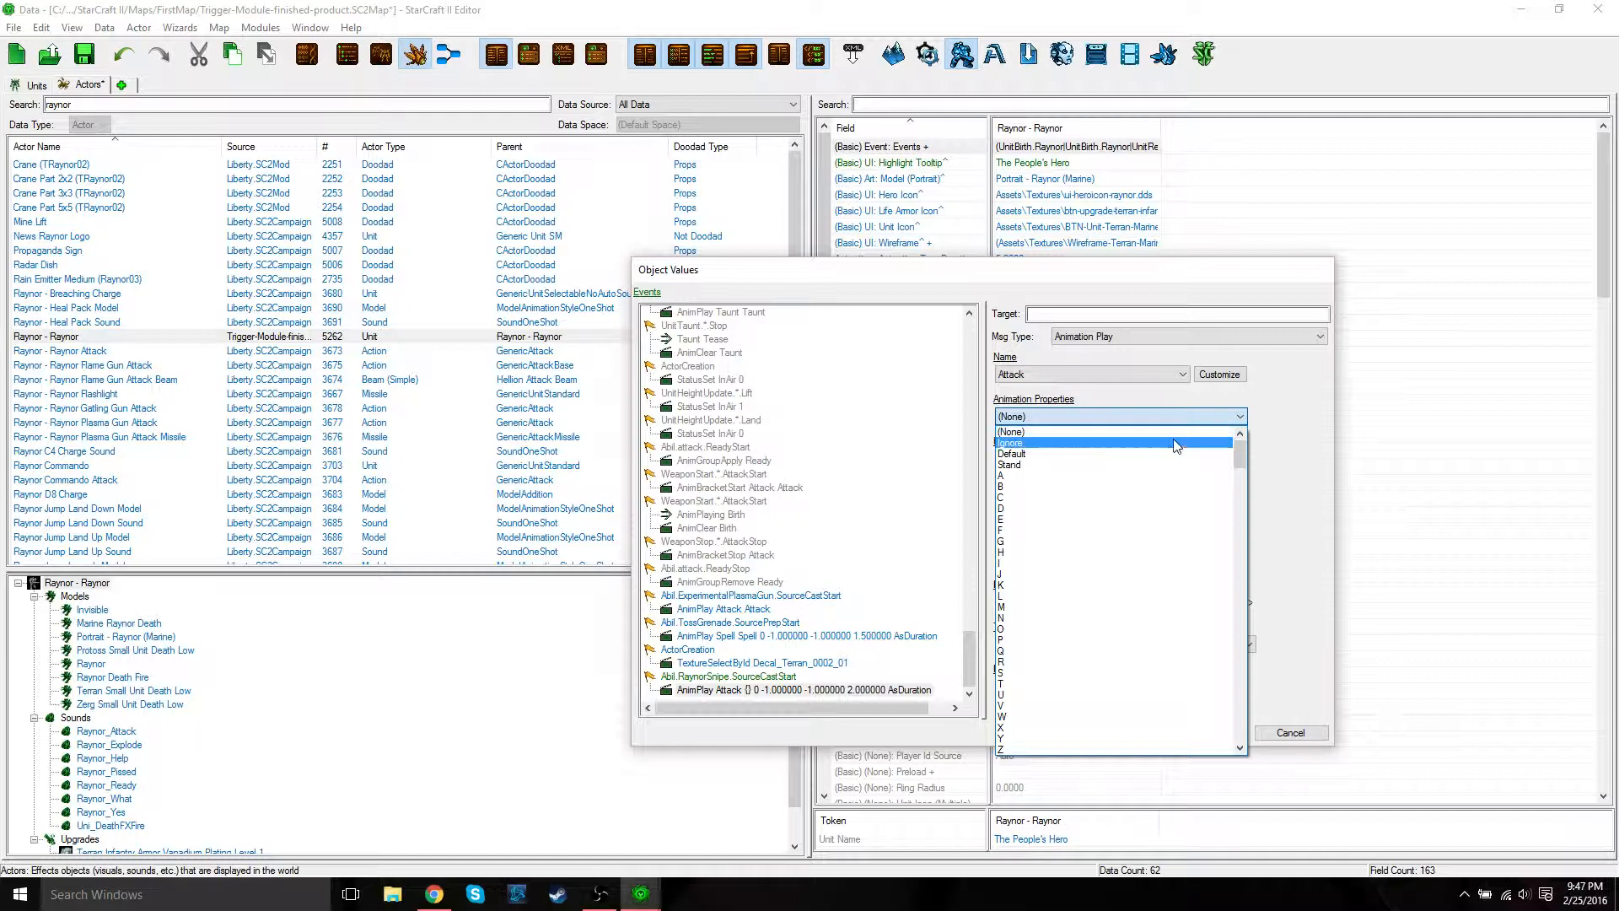
left_click_drag(1243, 445, 1243, 473)
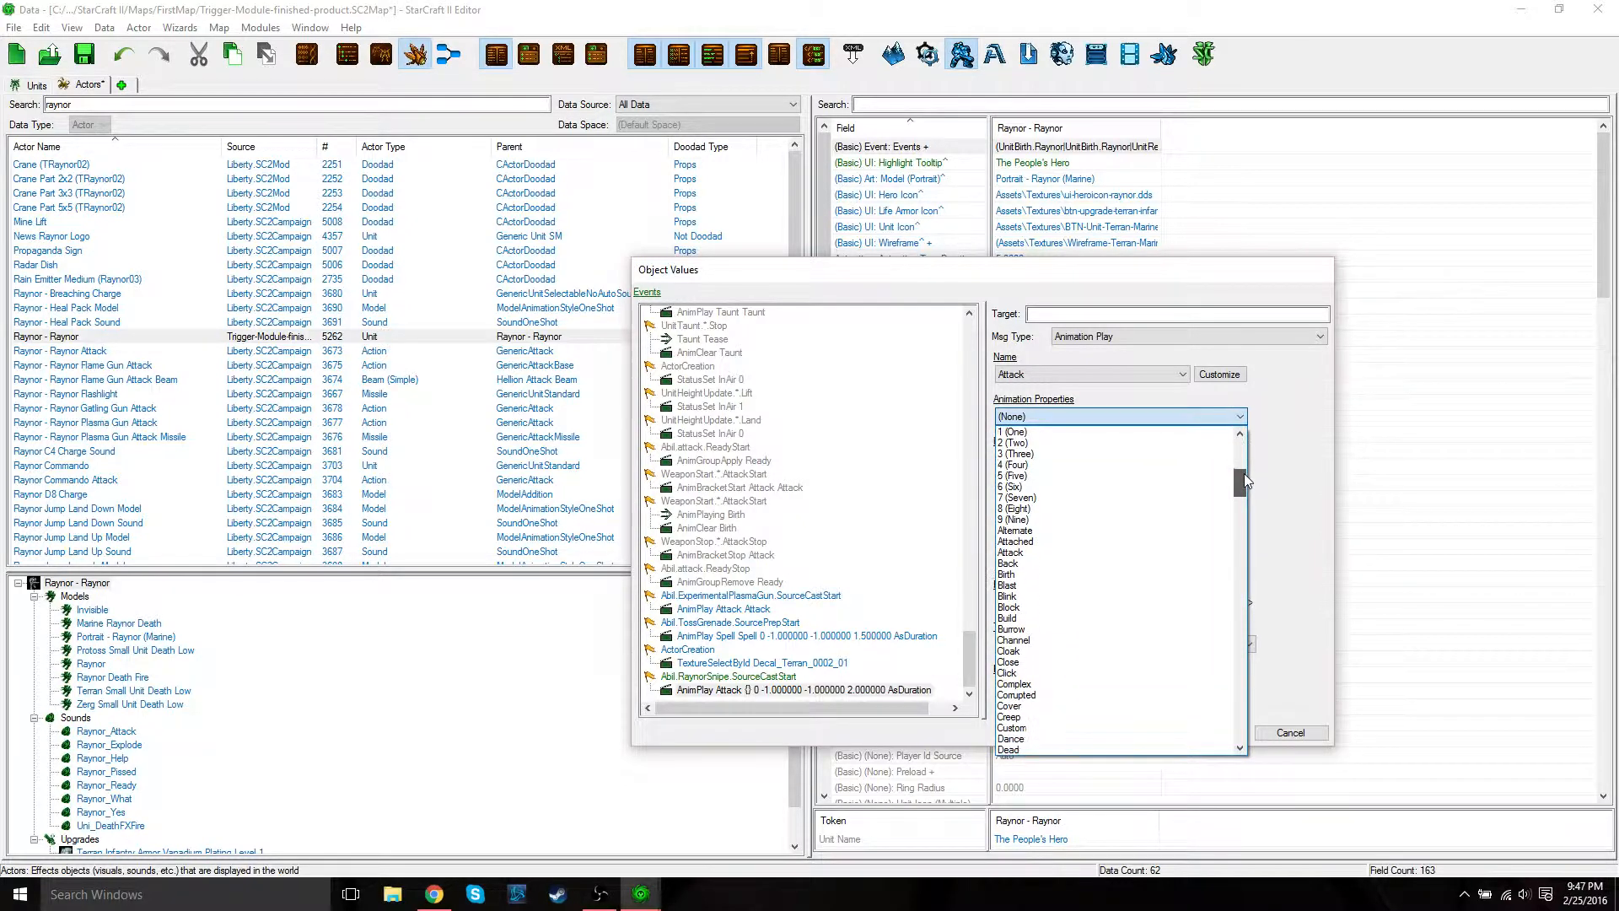
left_click(1010, 553)
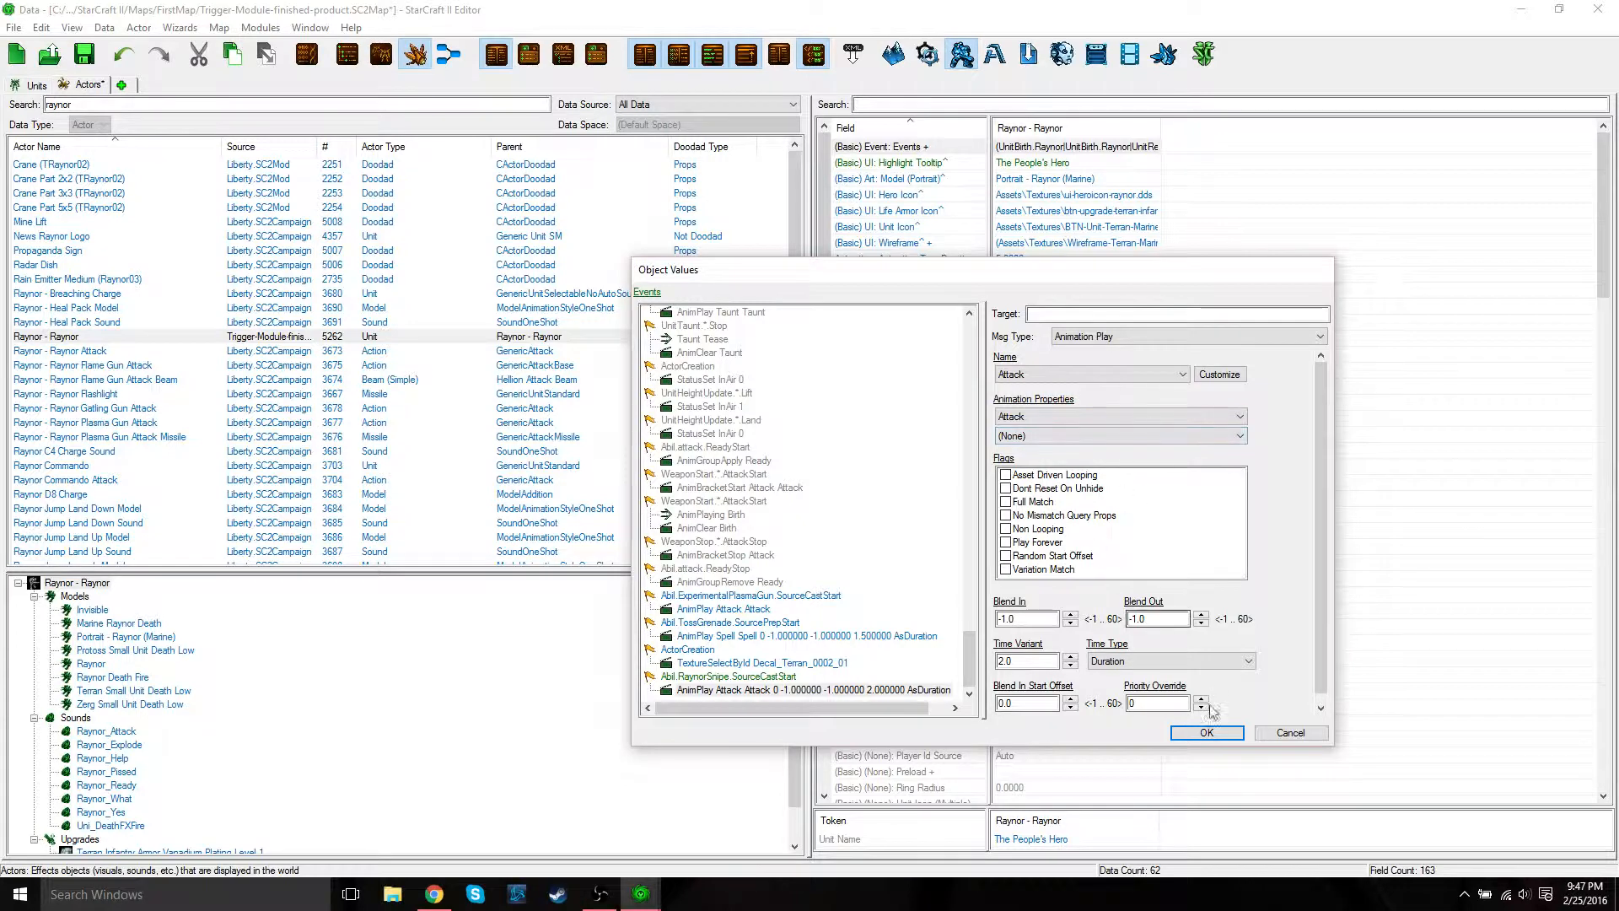
left_click(1210, 733)
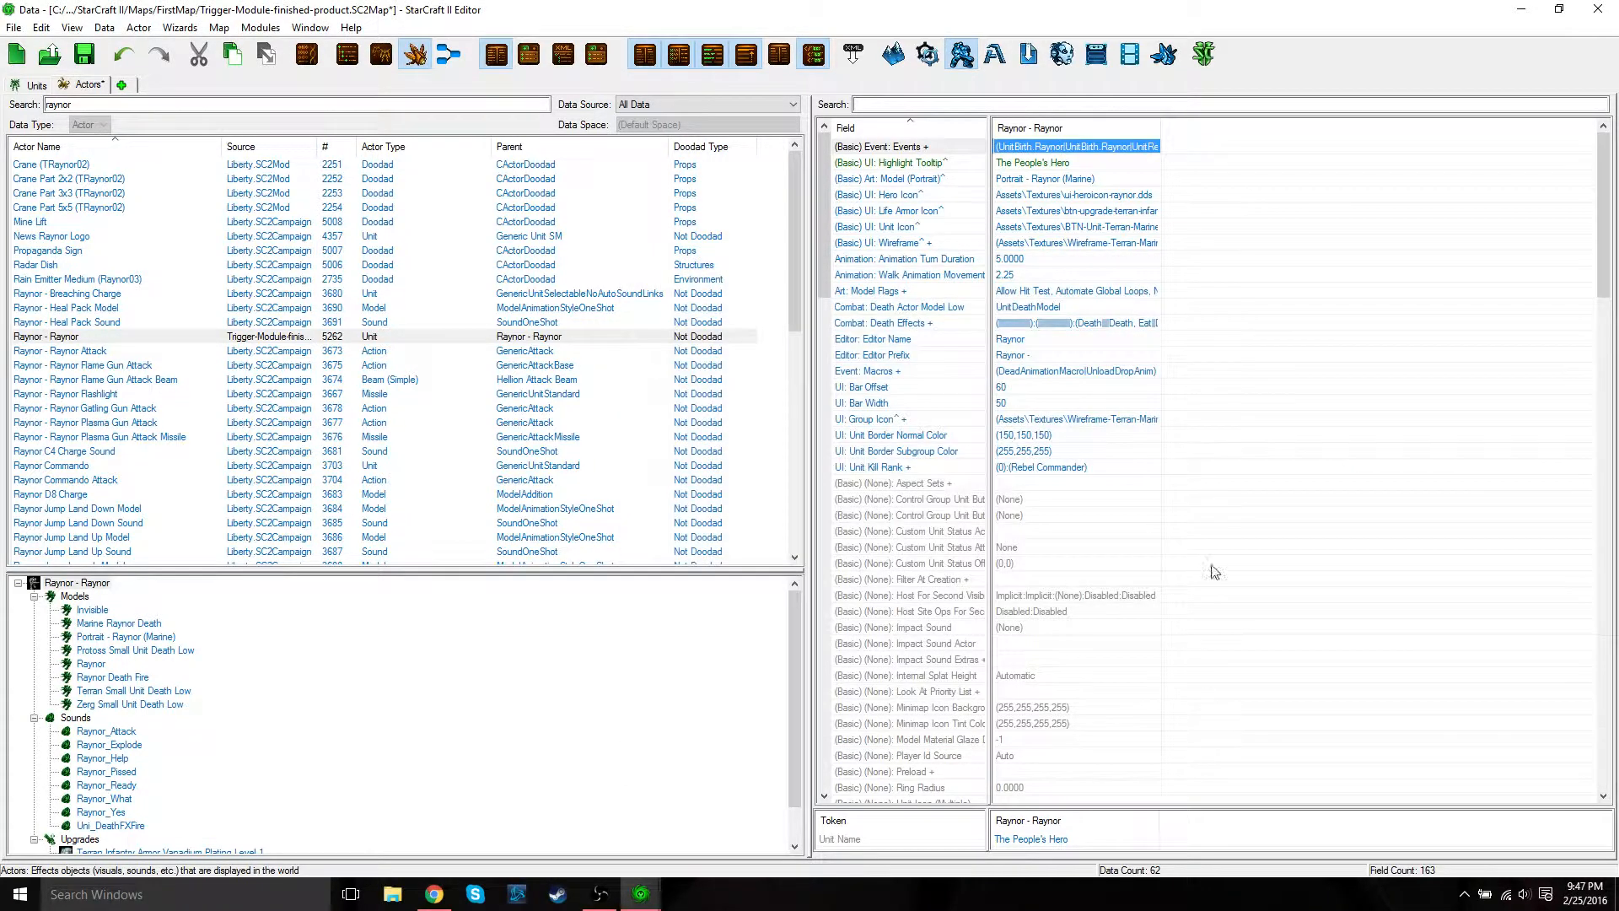
double_click(1054, 148)
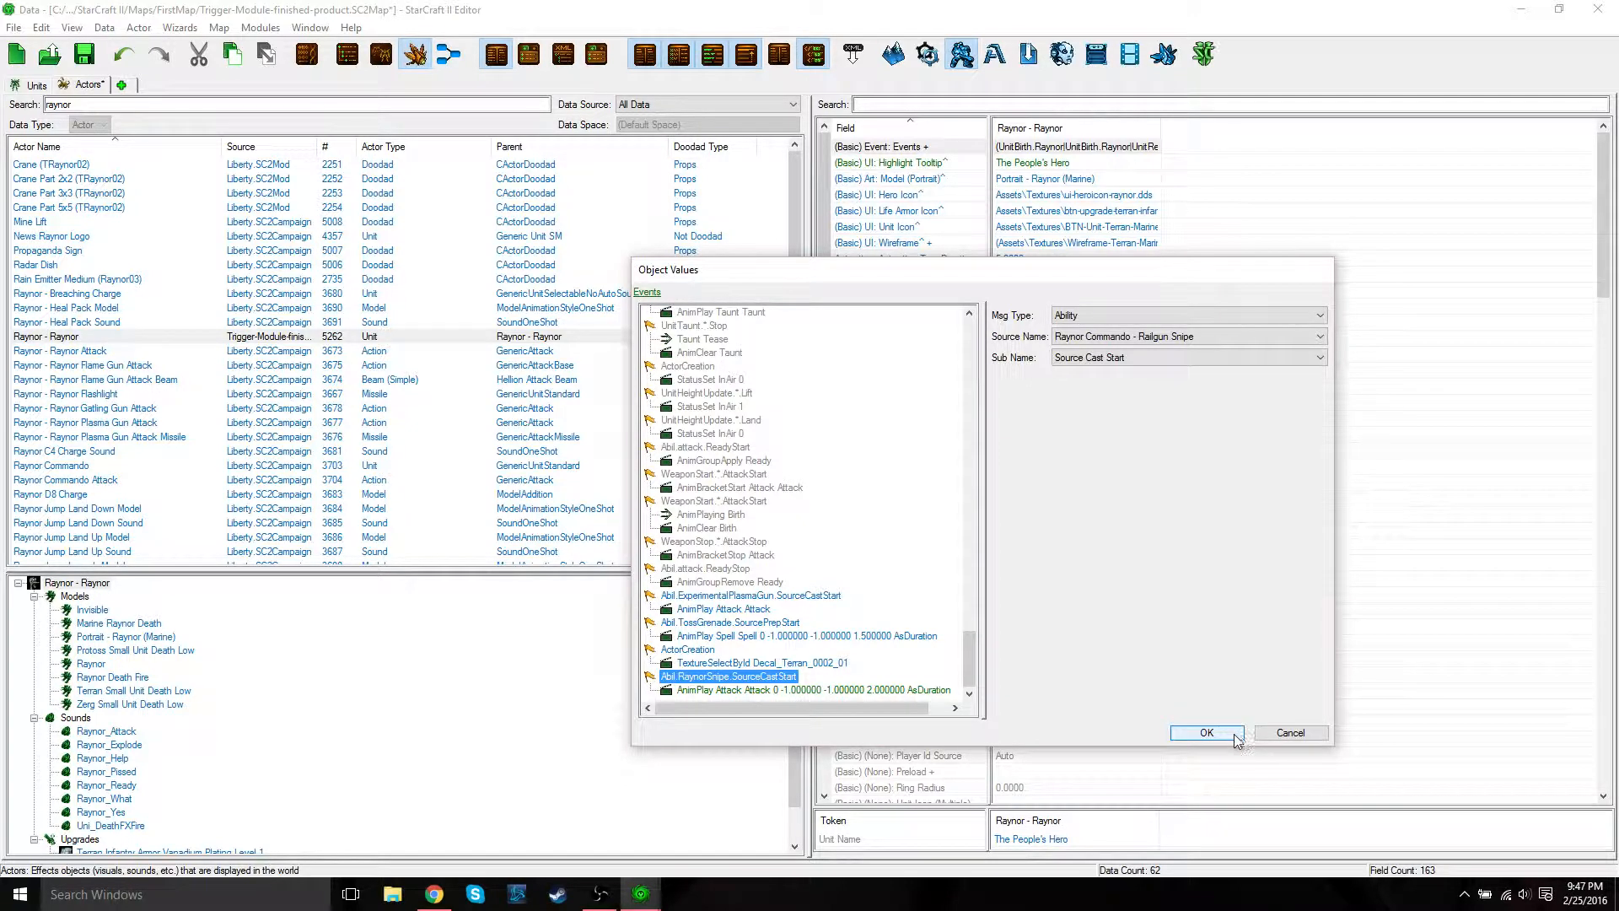
Step: Accept and reopen the Raynor actor's Events, add a new event, and set its message type to Ability
left_click(1206, 733)
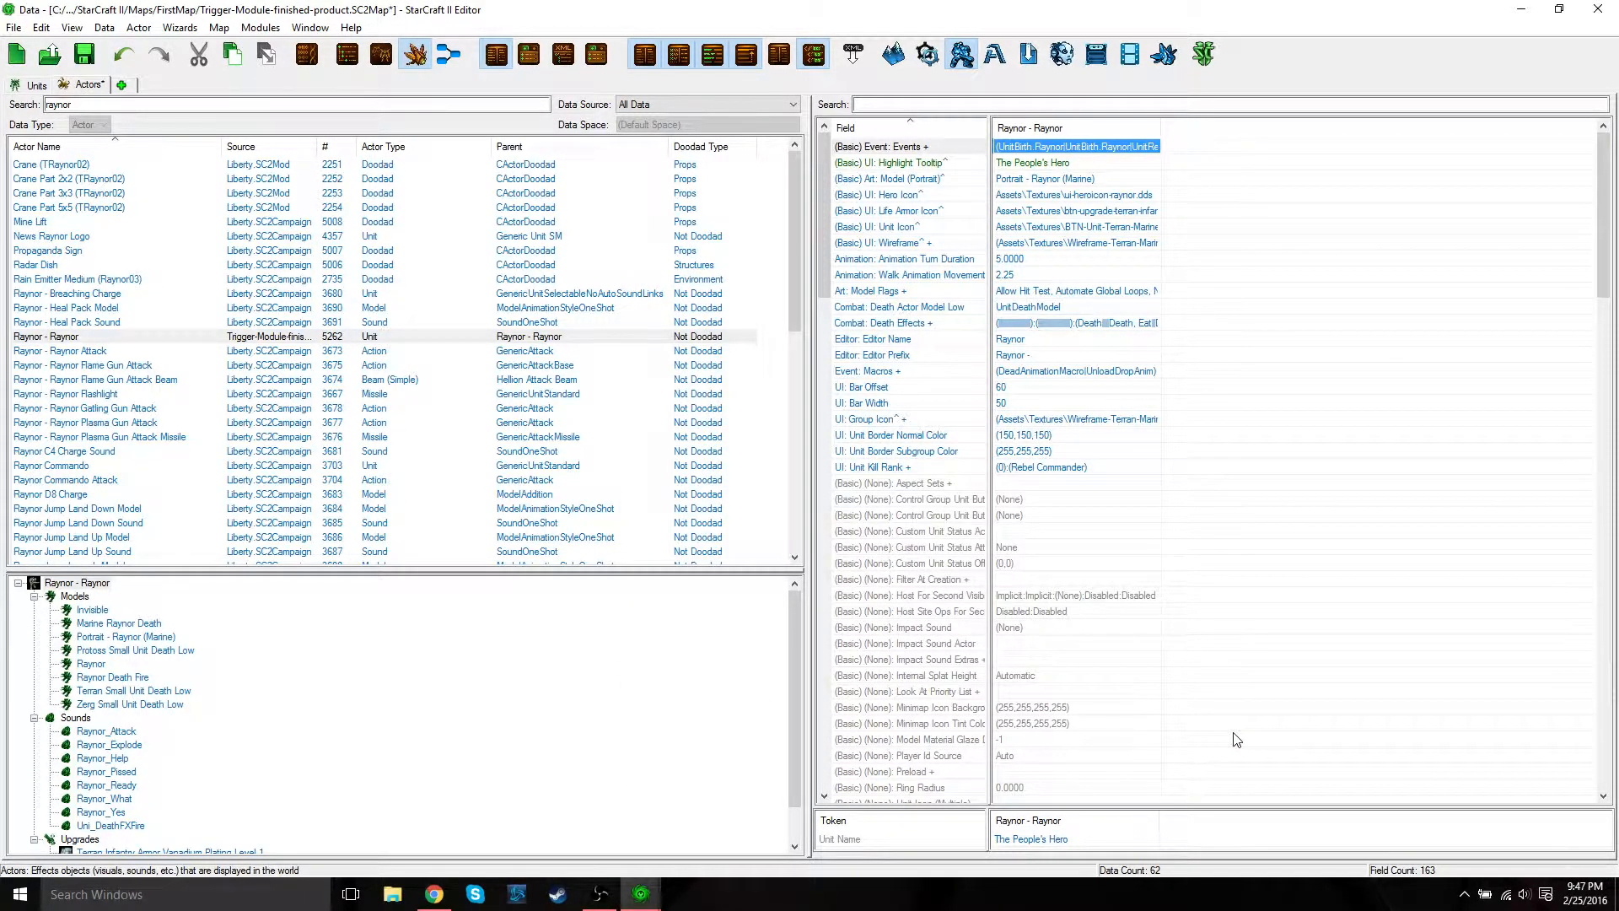
double_click(1037, 150)
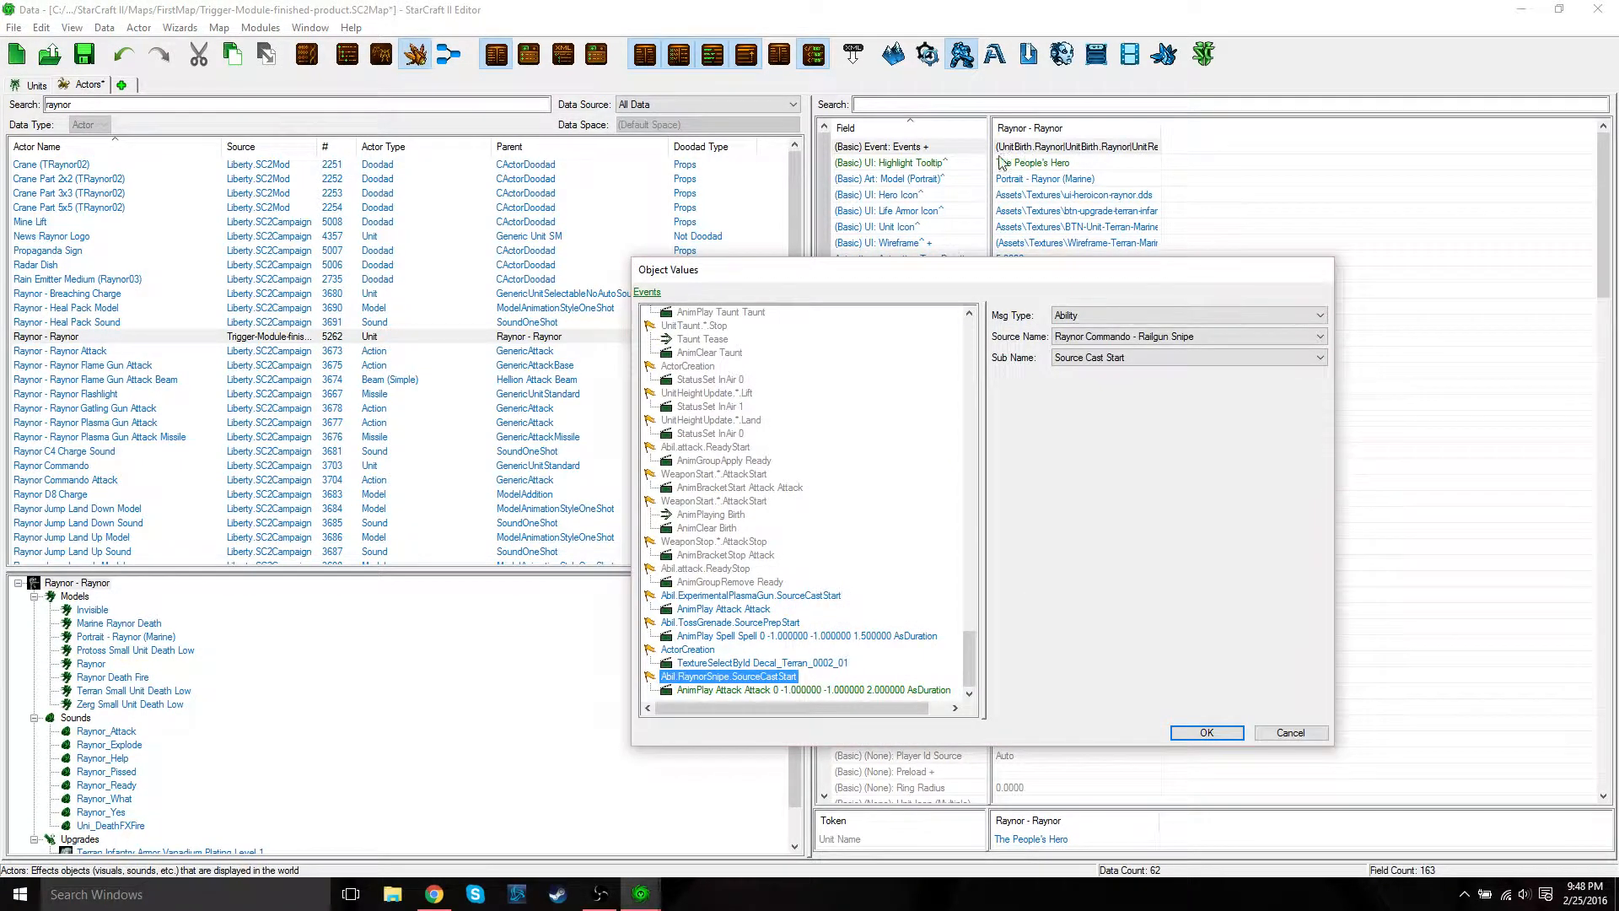
right_click(908, 455)
left_click(933, 463)
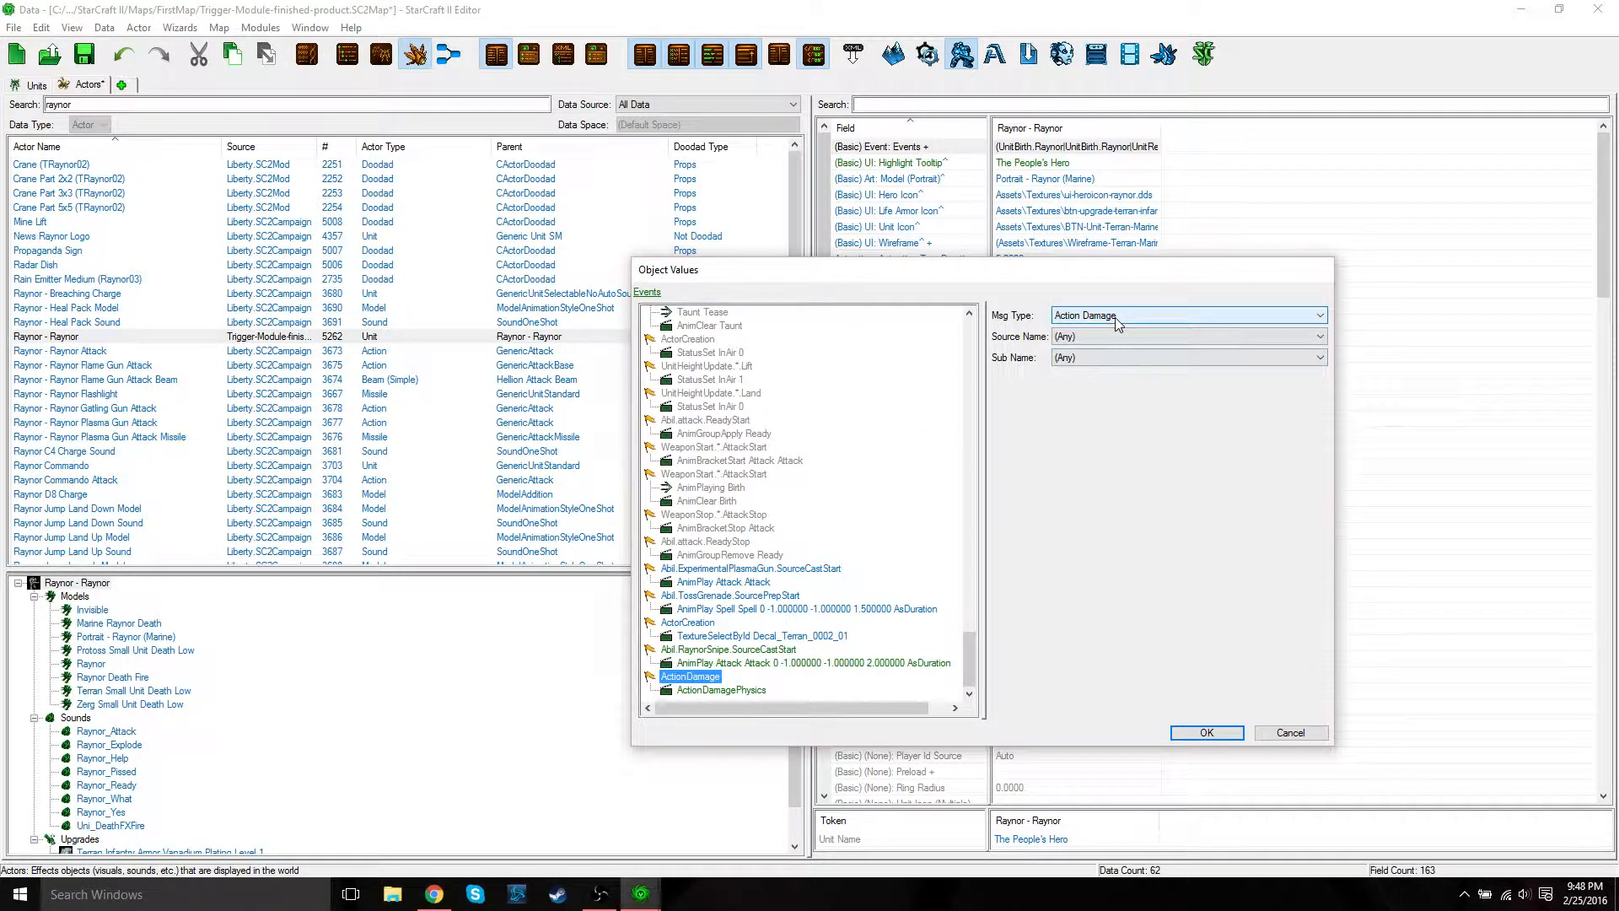
left_click(1156, 315)
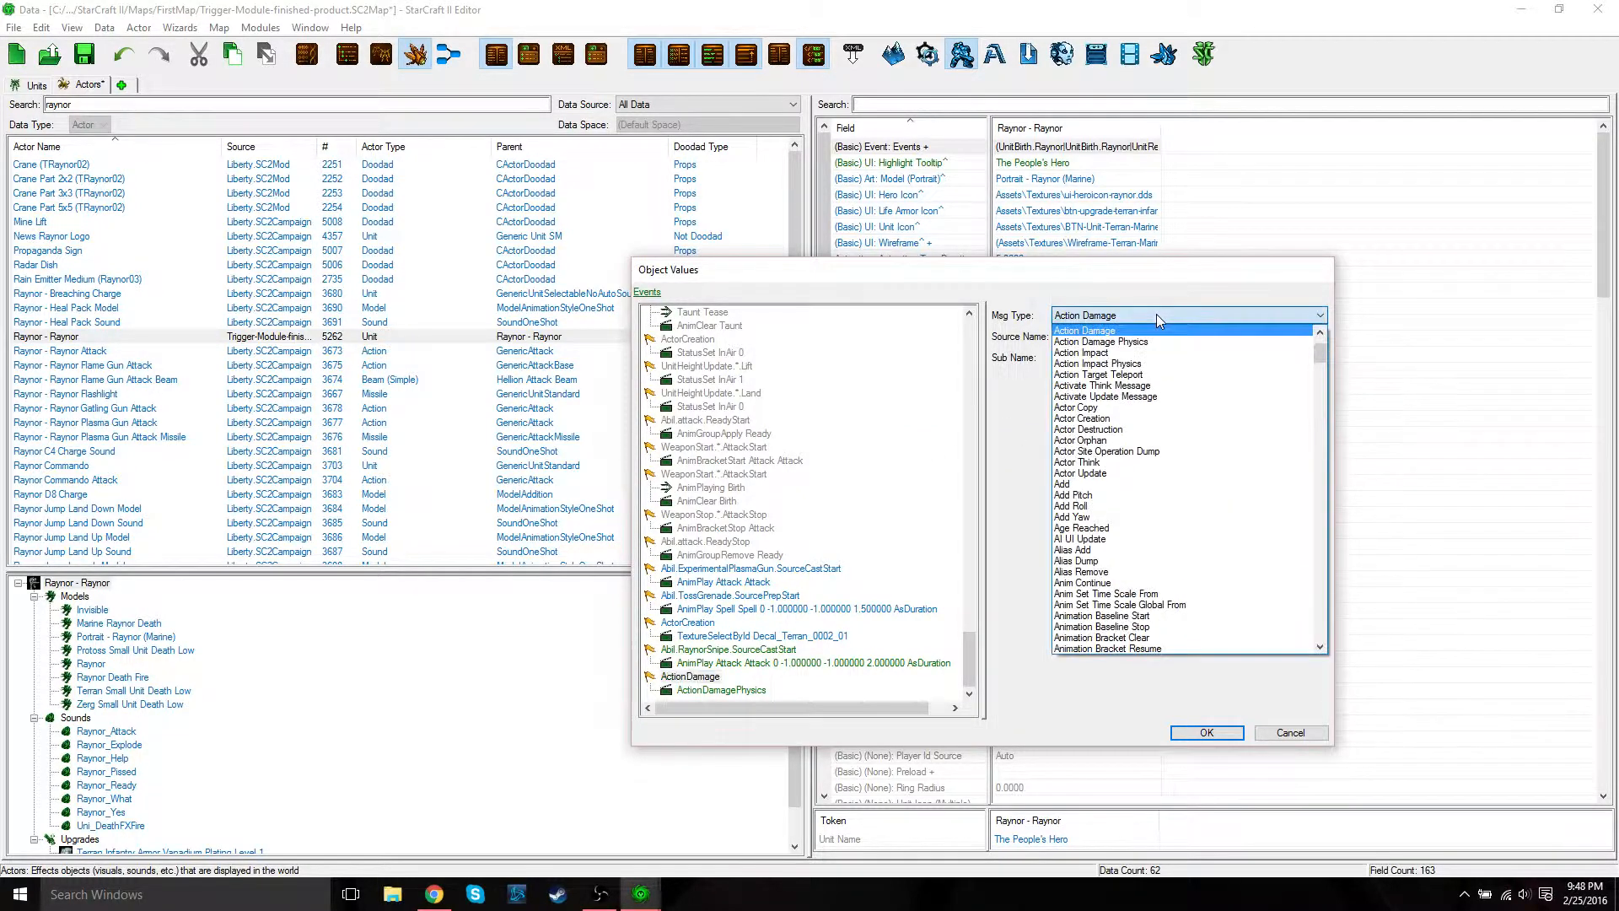
left_click_drag(1319, 354, 1318, 347)
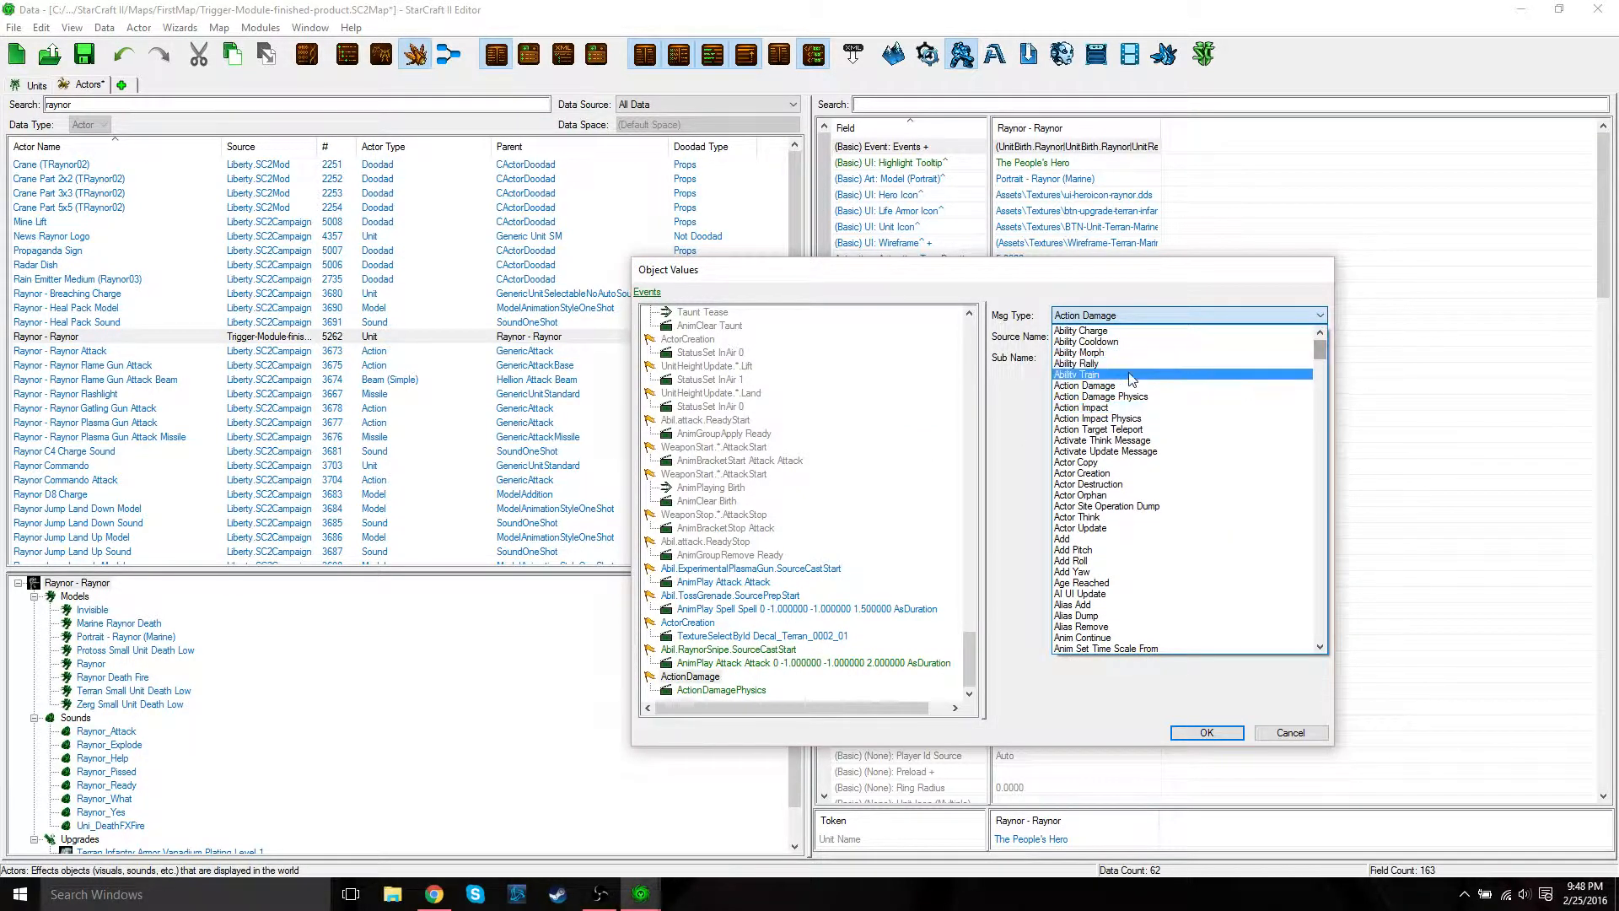
scroll(1117, 374, "up", 2)
left_click(1096, 330)
Step: Set the new ability event's source name to Tychus - Toss Grenade and its sub name to Source Cast Start
left_click(1148, 335)
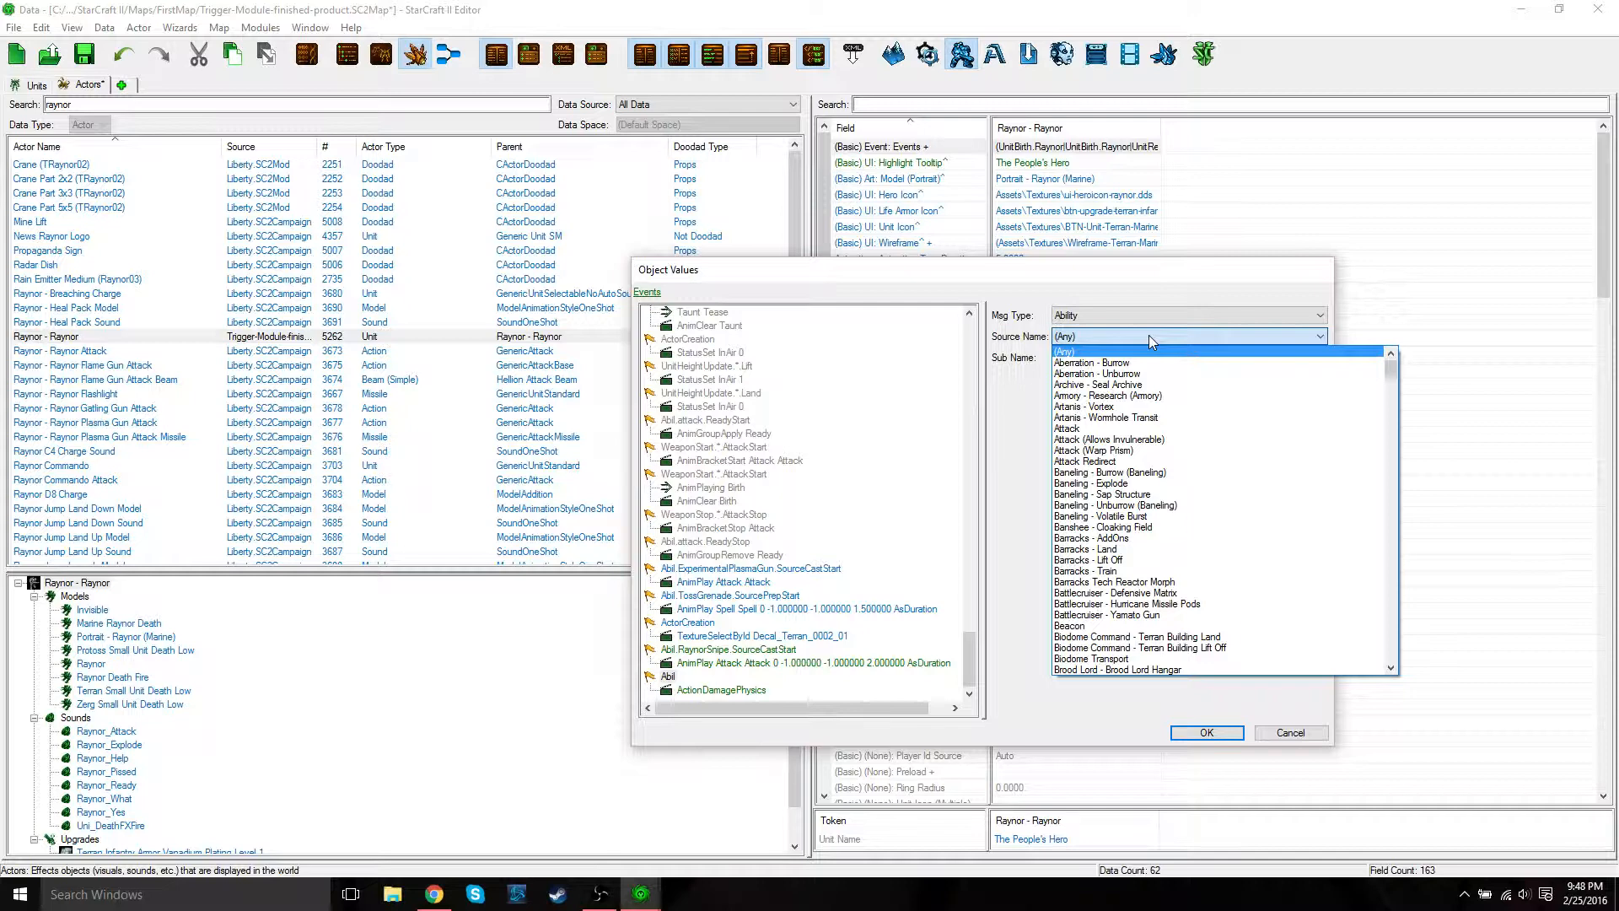
type("ty")
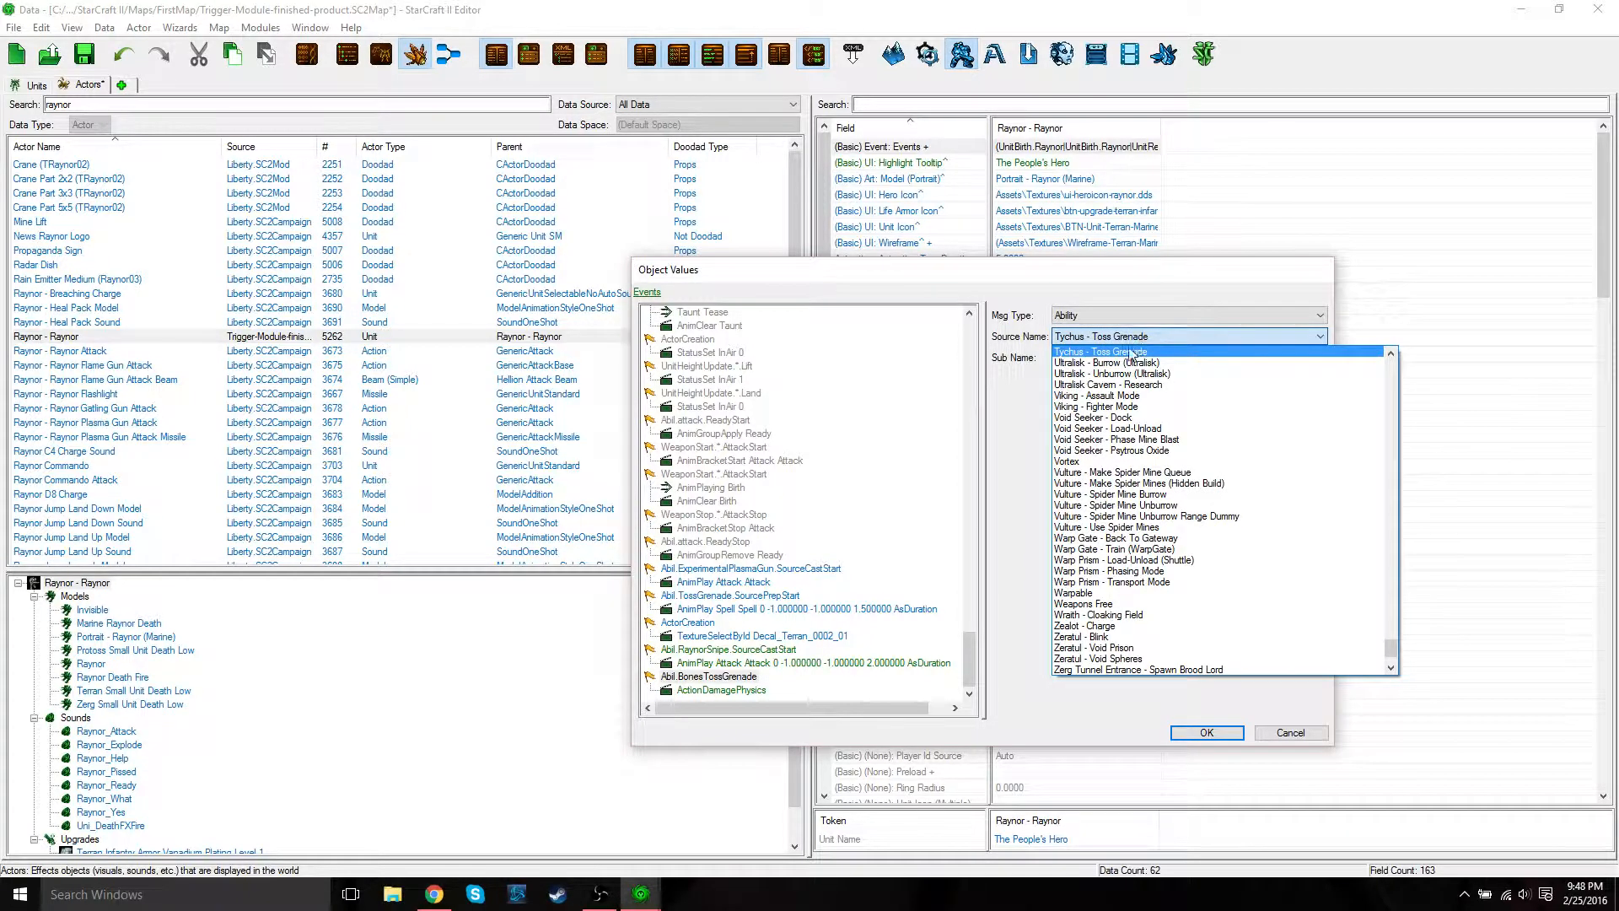
left_click(1134, 352)
left_click(1136, 358)
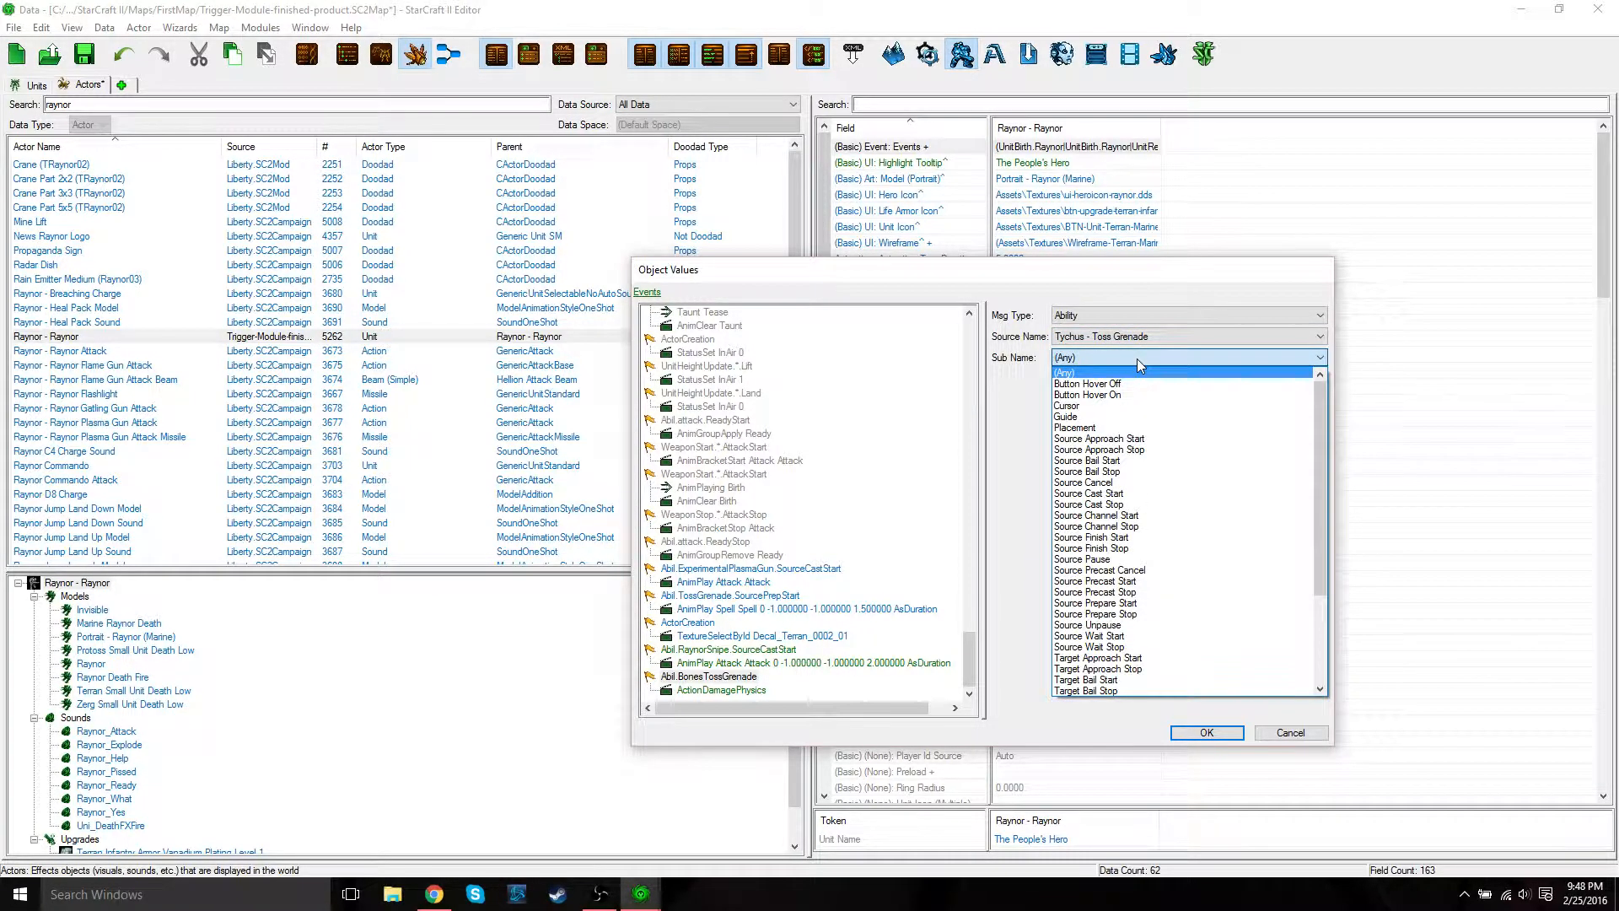
left_click(1111, 492)
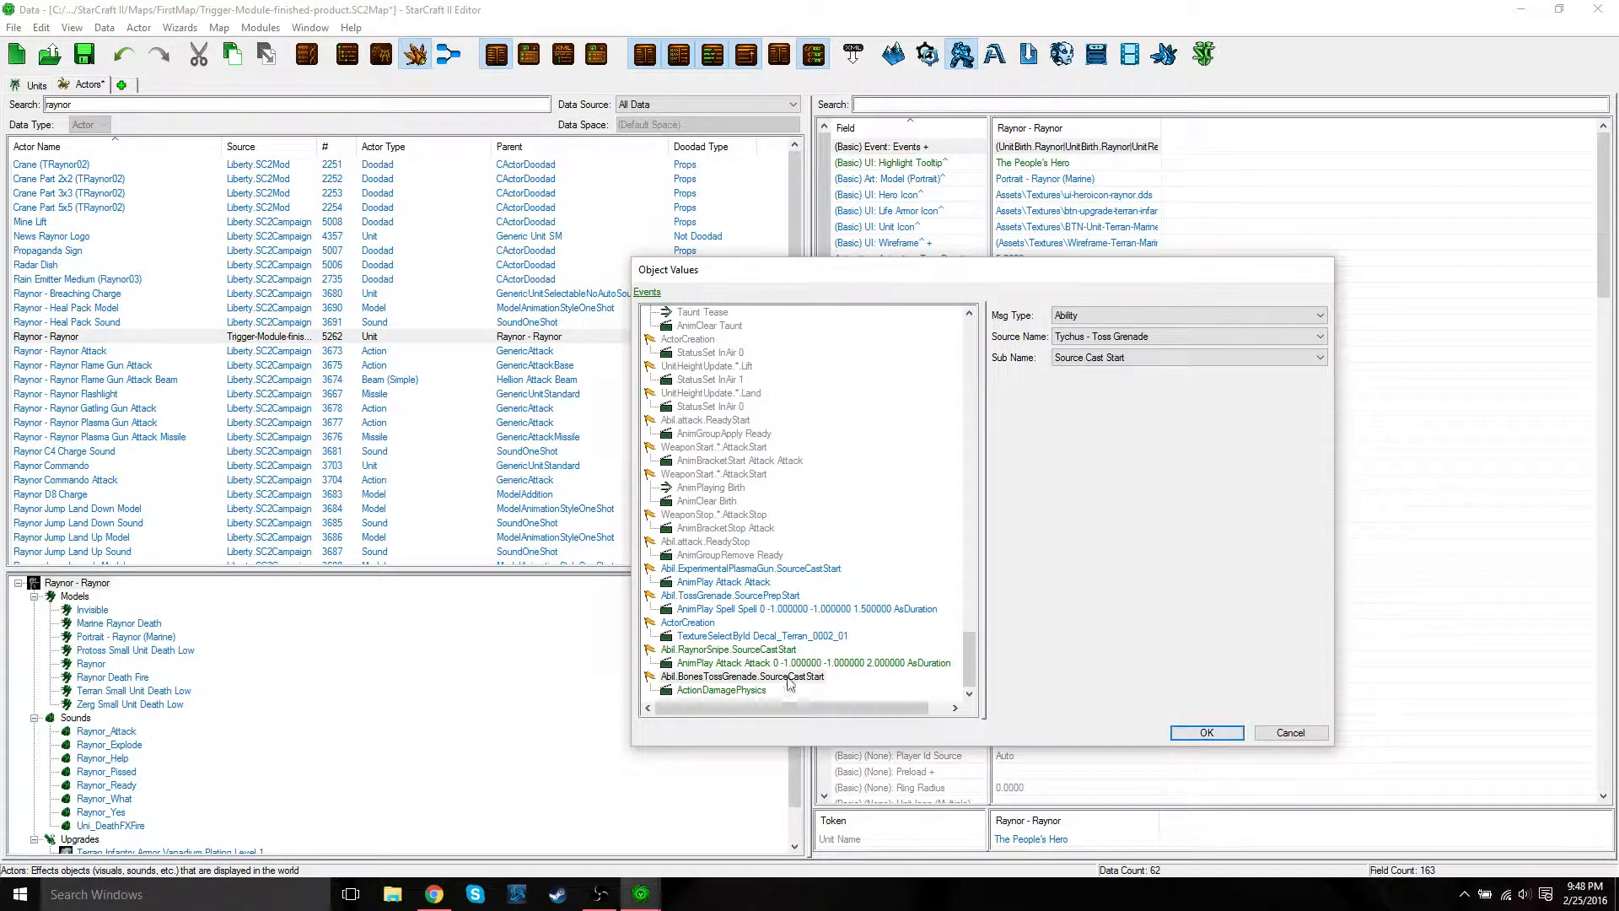
Step: Change the message under the Tychus - Toss Grenade event from Action Damage Physics to the Animation Play type
left_click(721, 692)
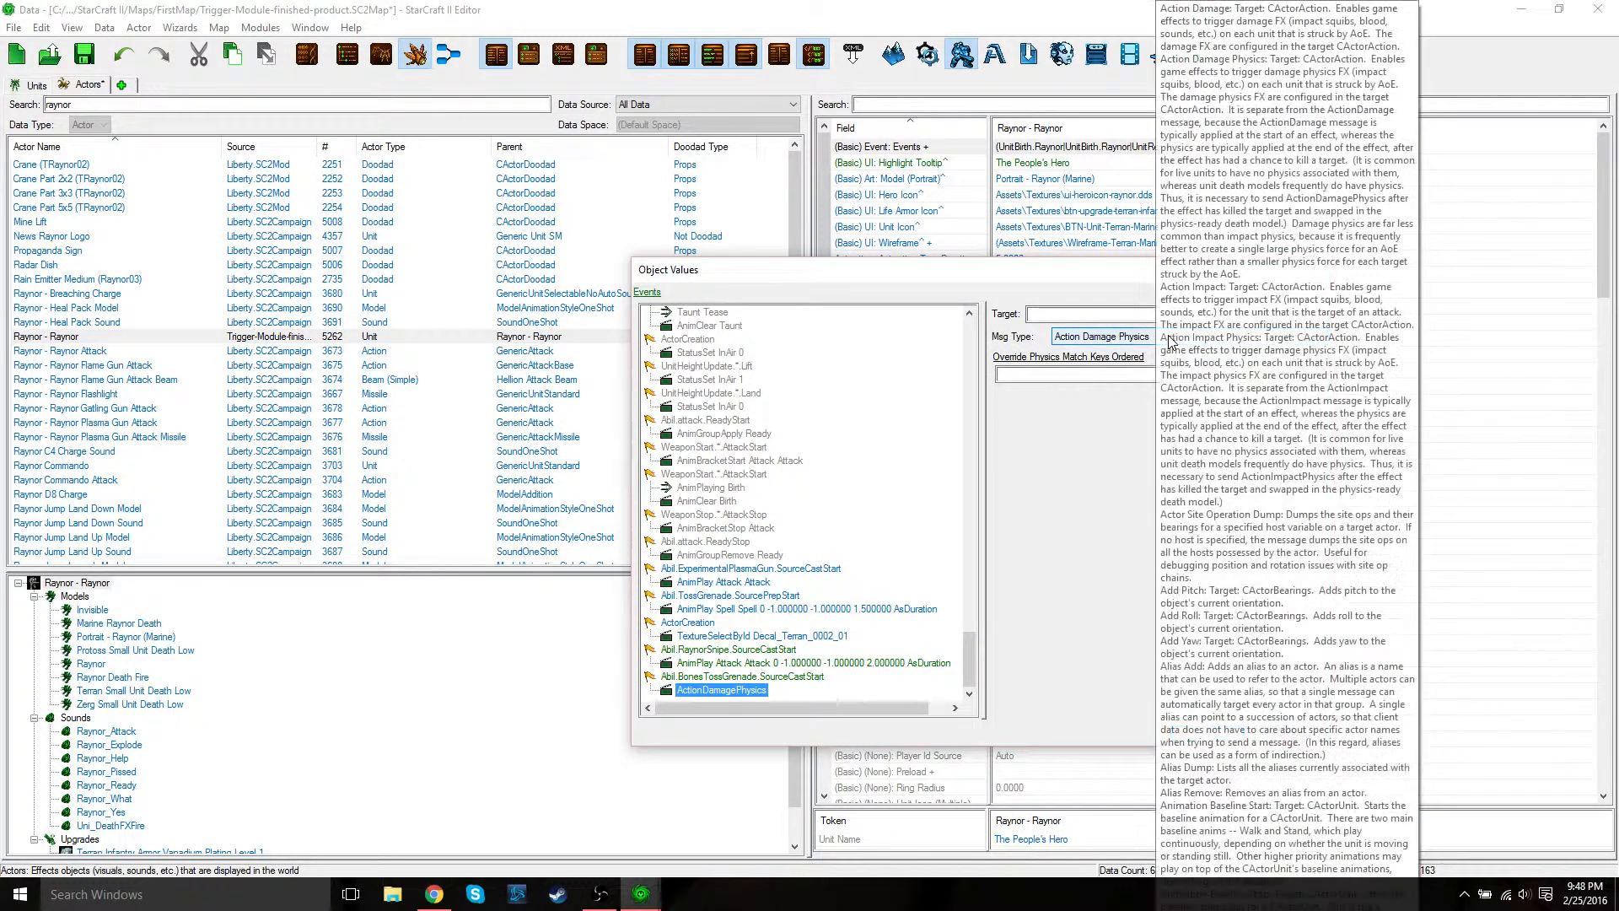
left_click(1139, 337)
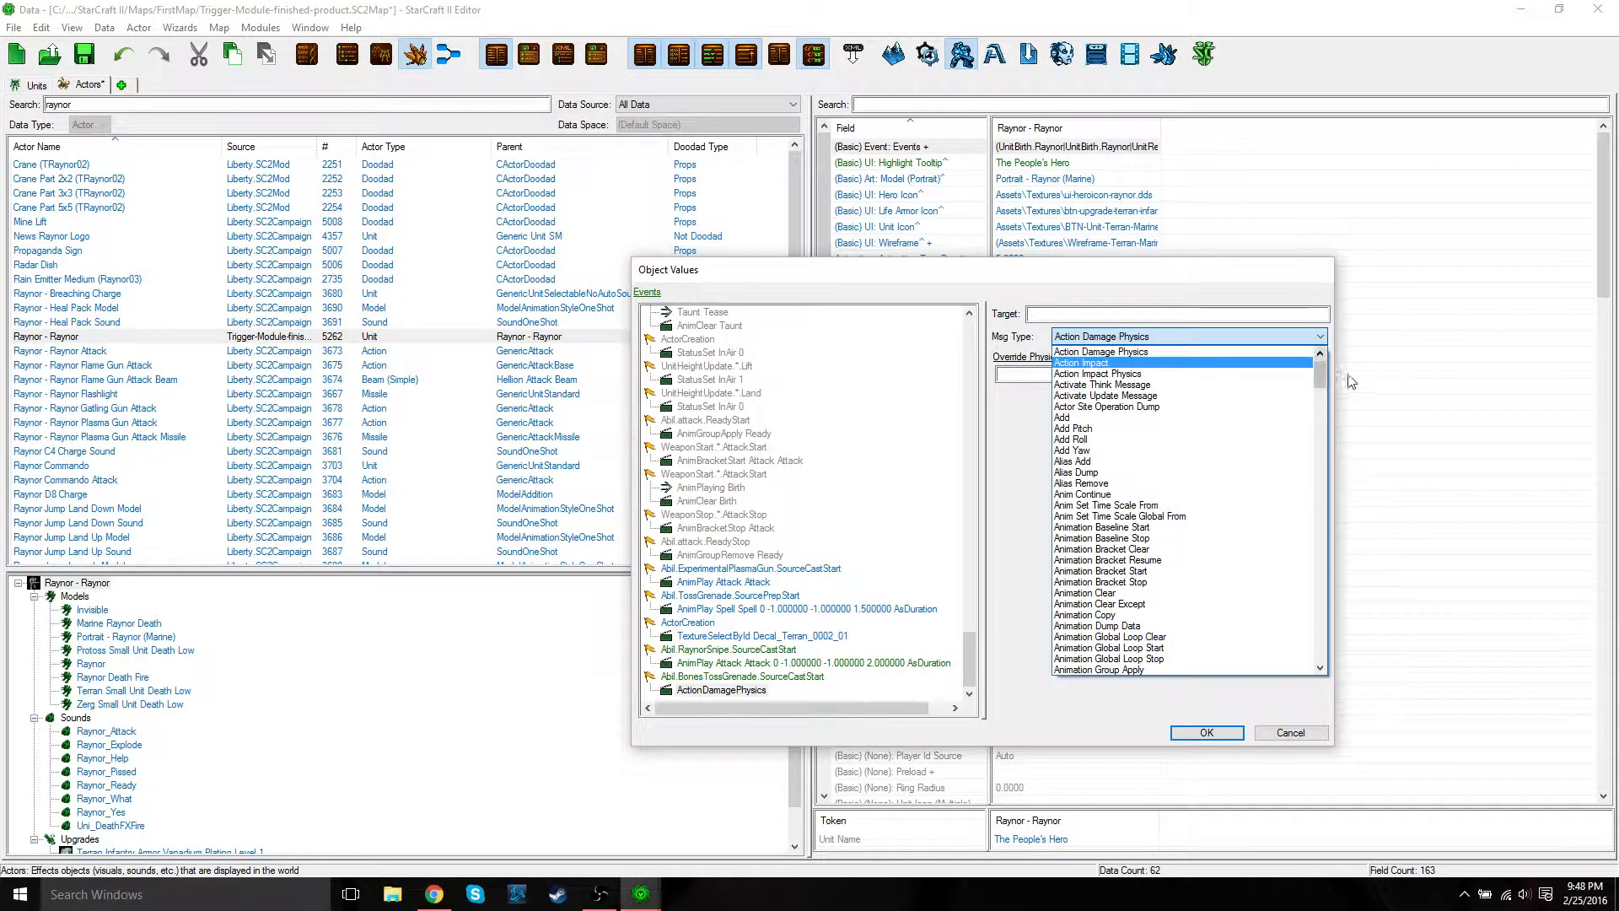
scroll(1320, 374, "up", 1)
left_click_drag(1318, 363, 1319, 391)
left_click(1181, 428)
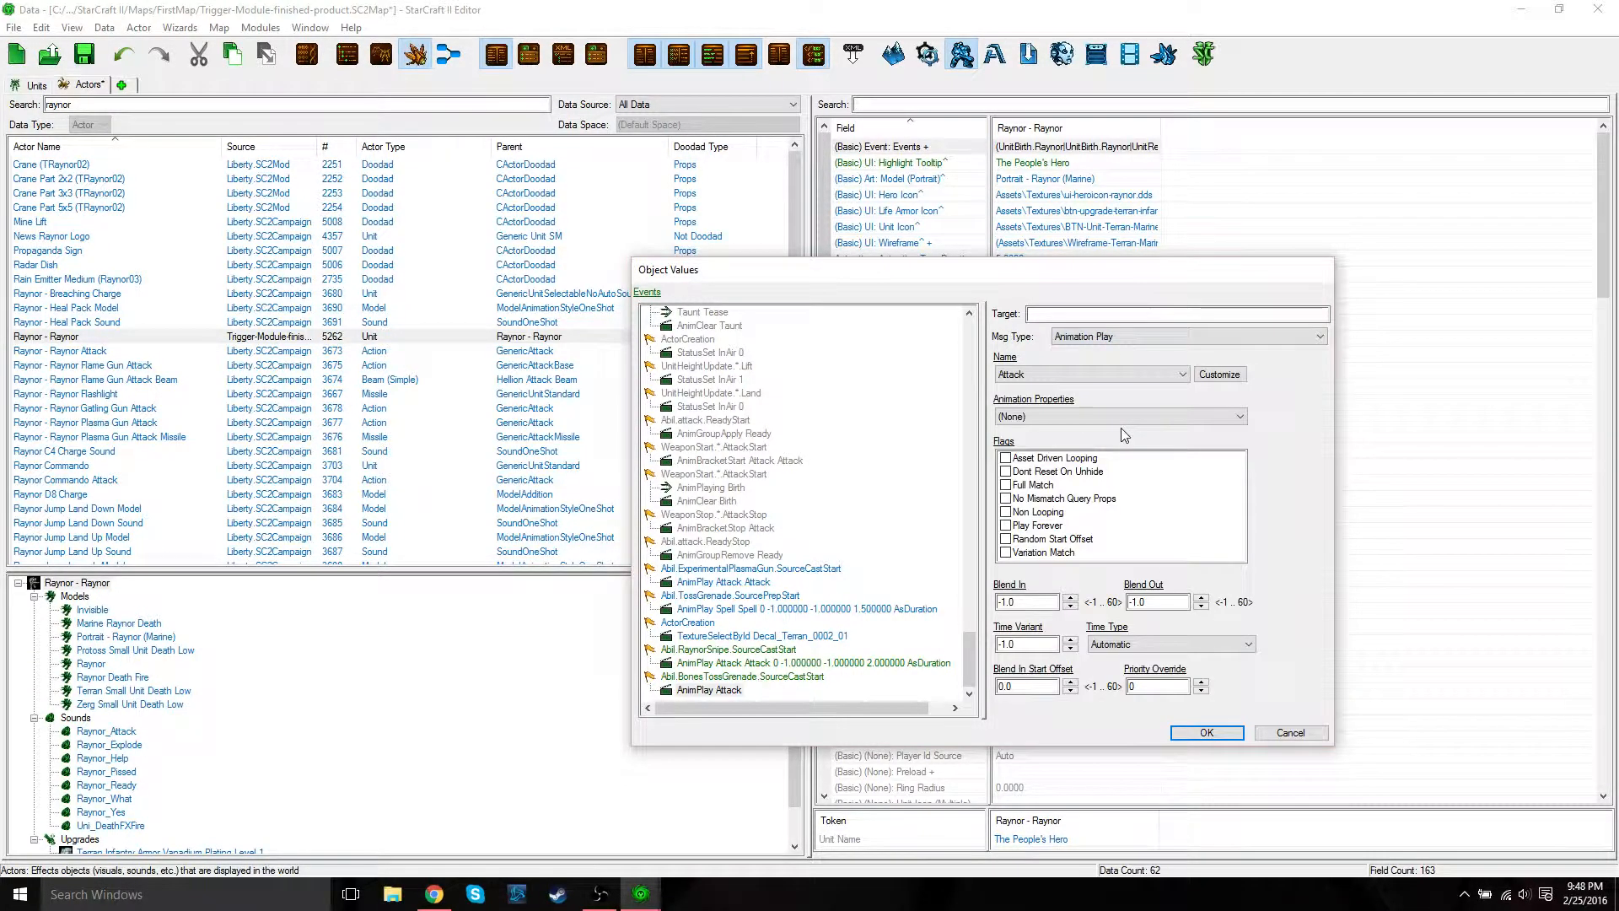
Step: Remove the Attack animation name from the Toss Grenade event's Animation Play message and try to enter Spell instead
left_click(1220, 374)
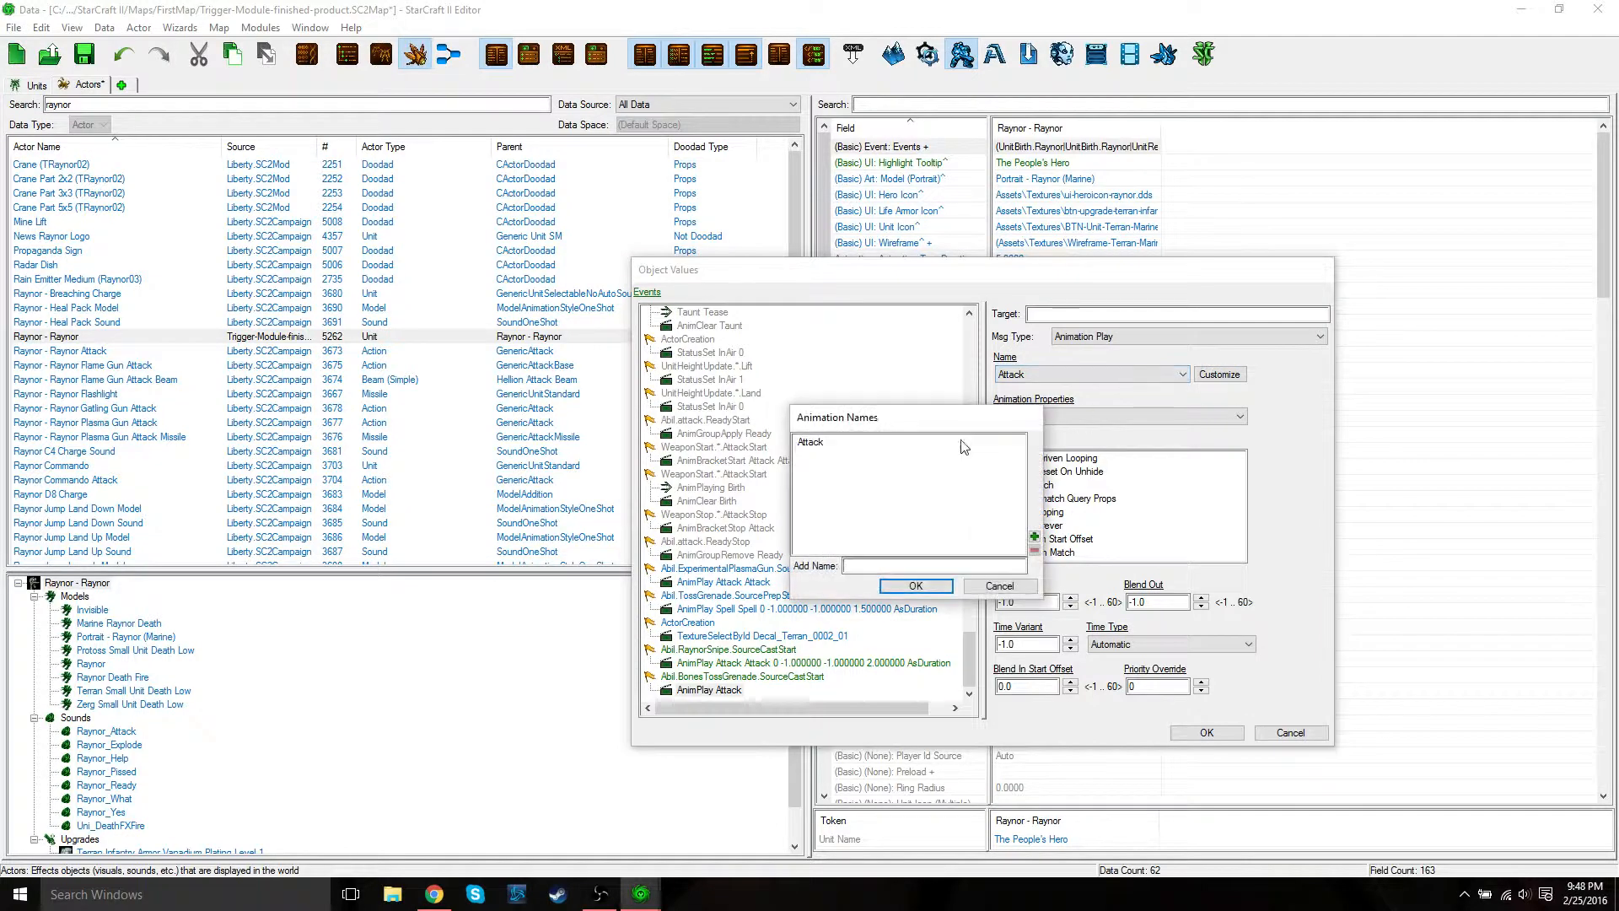
left_click(812, 447)
left_click(1034, 550)
left_click(943, 566)
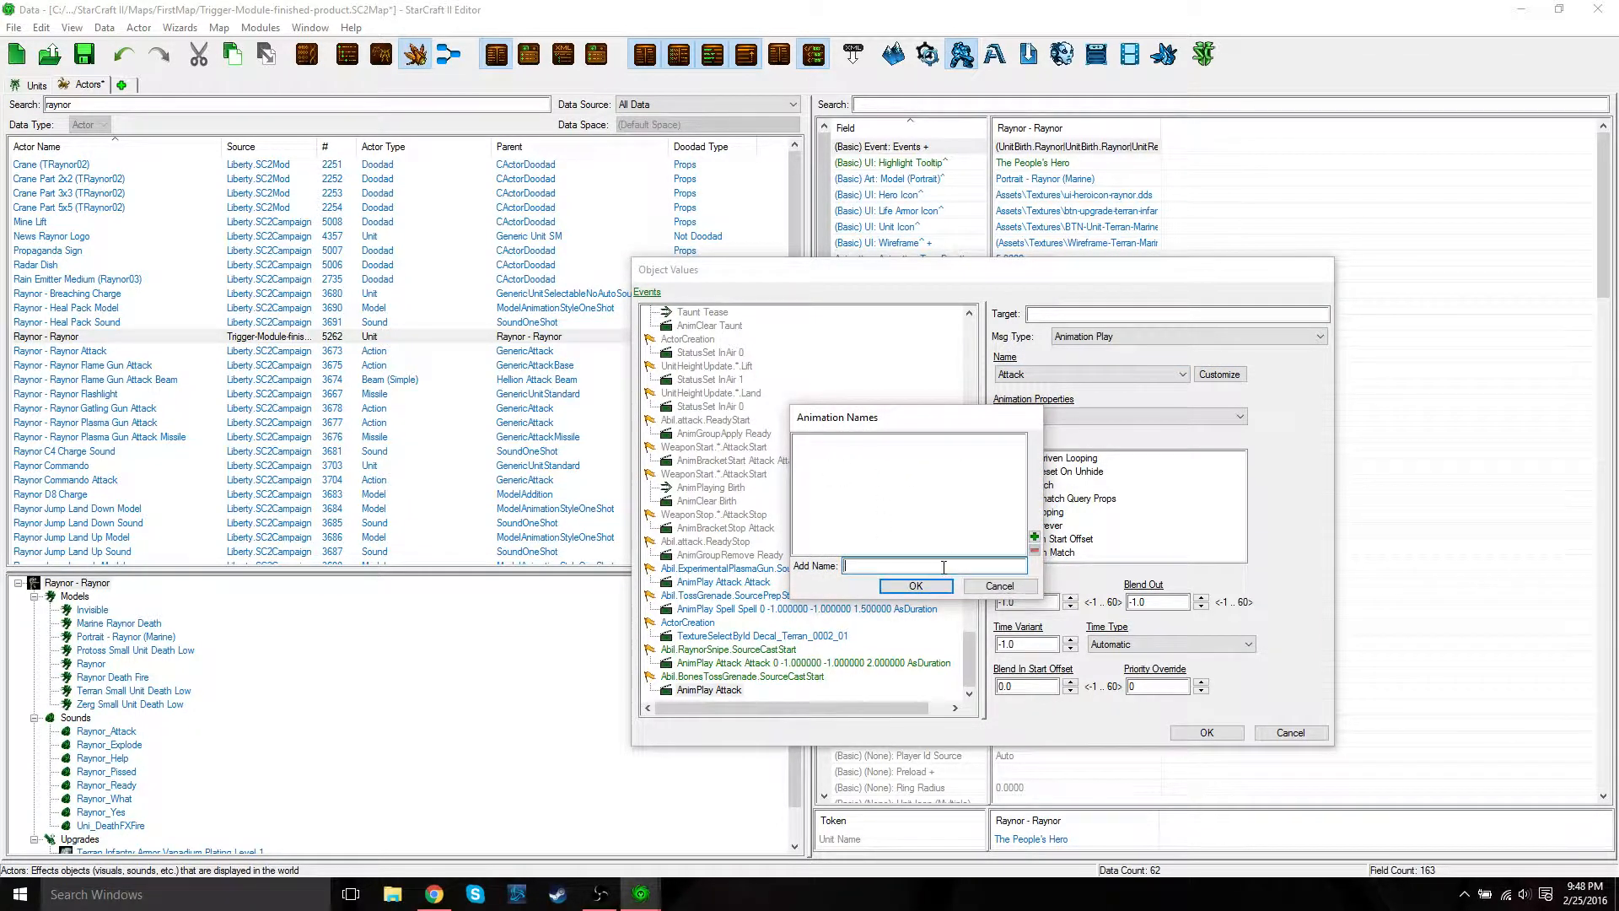
type("Spell")
left_click(915, 586)
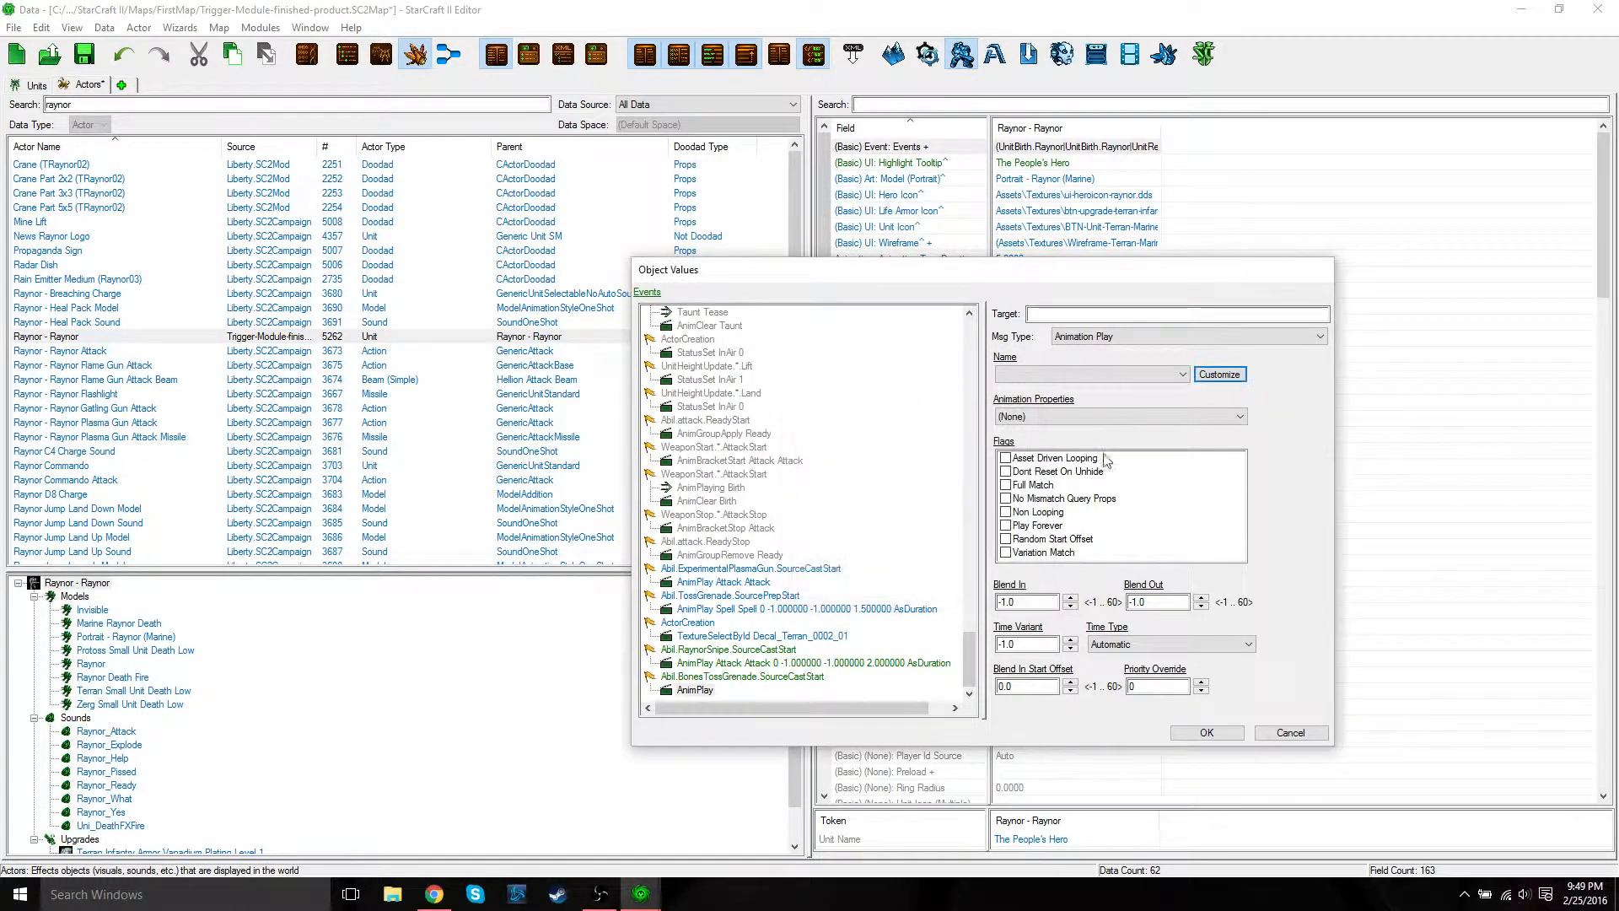
Step: Add the animation name Spell to the Toss Grenade event's Animation Play message
left_click(1198, 379)
left_click(895, 564)
type("S")
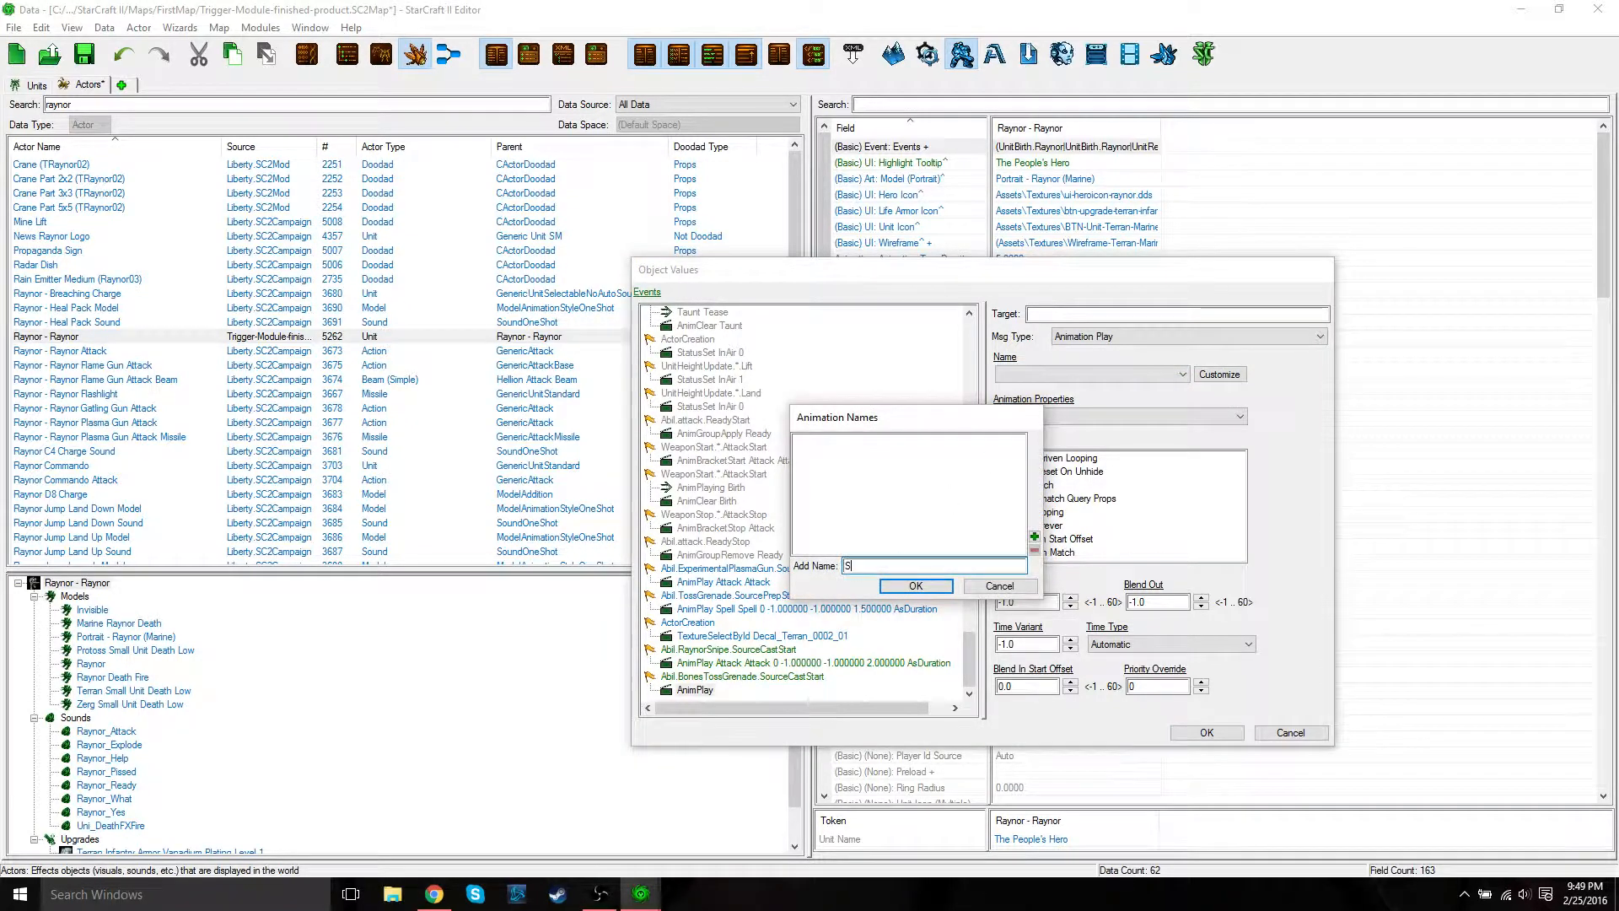
type("pell")
left_click(917, 588)
Step: Set the Animation Properties of the Toss Grenade event's animation message to Spell
left_click(1077, 416)
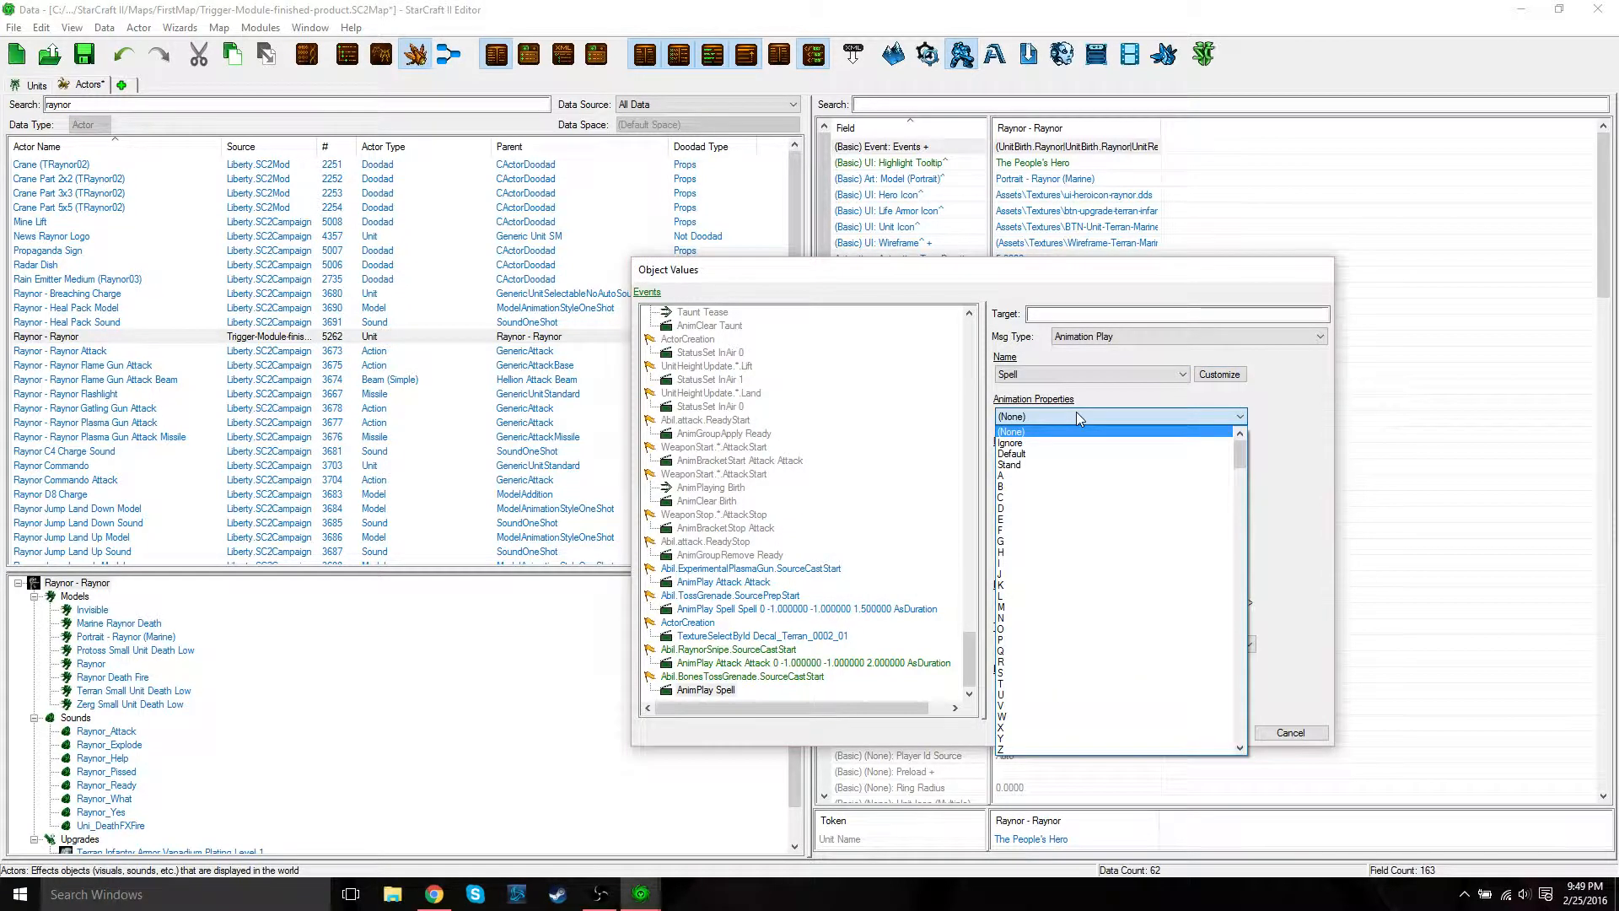
type("spell")
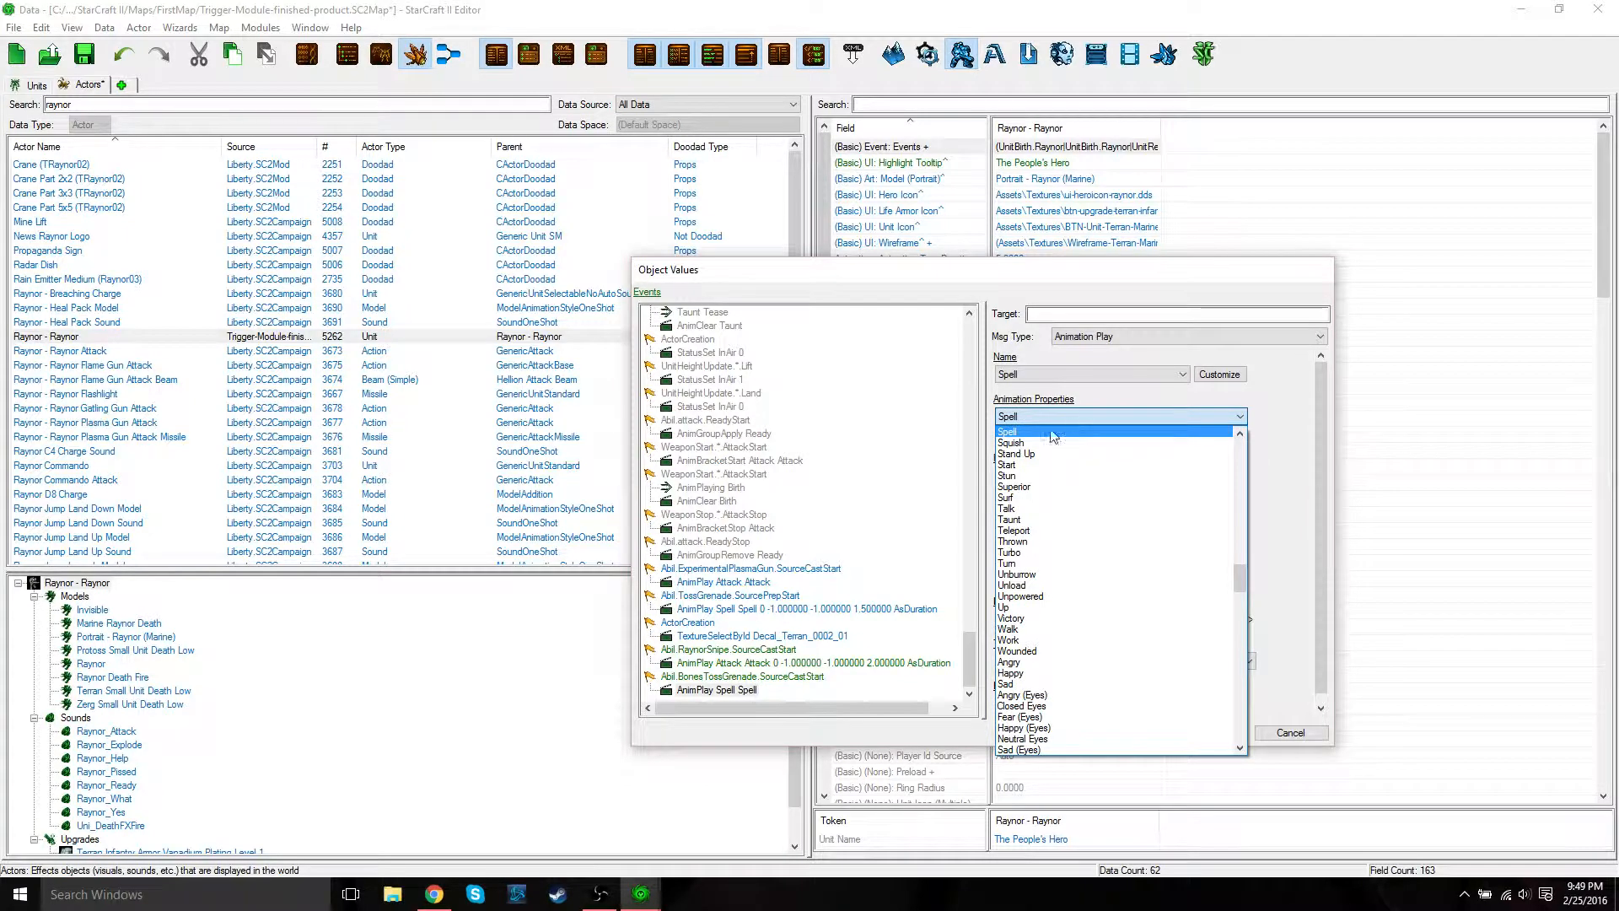
left_click(1069, 432)
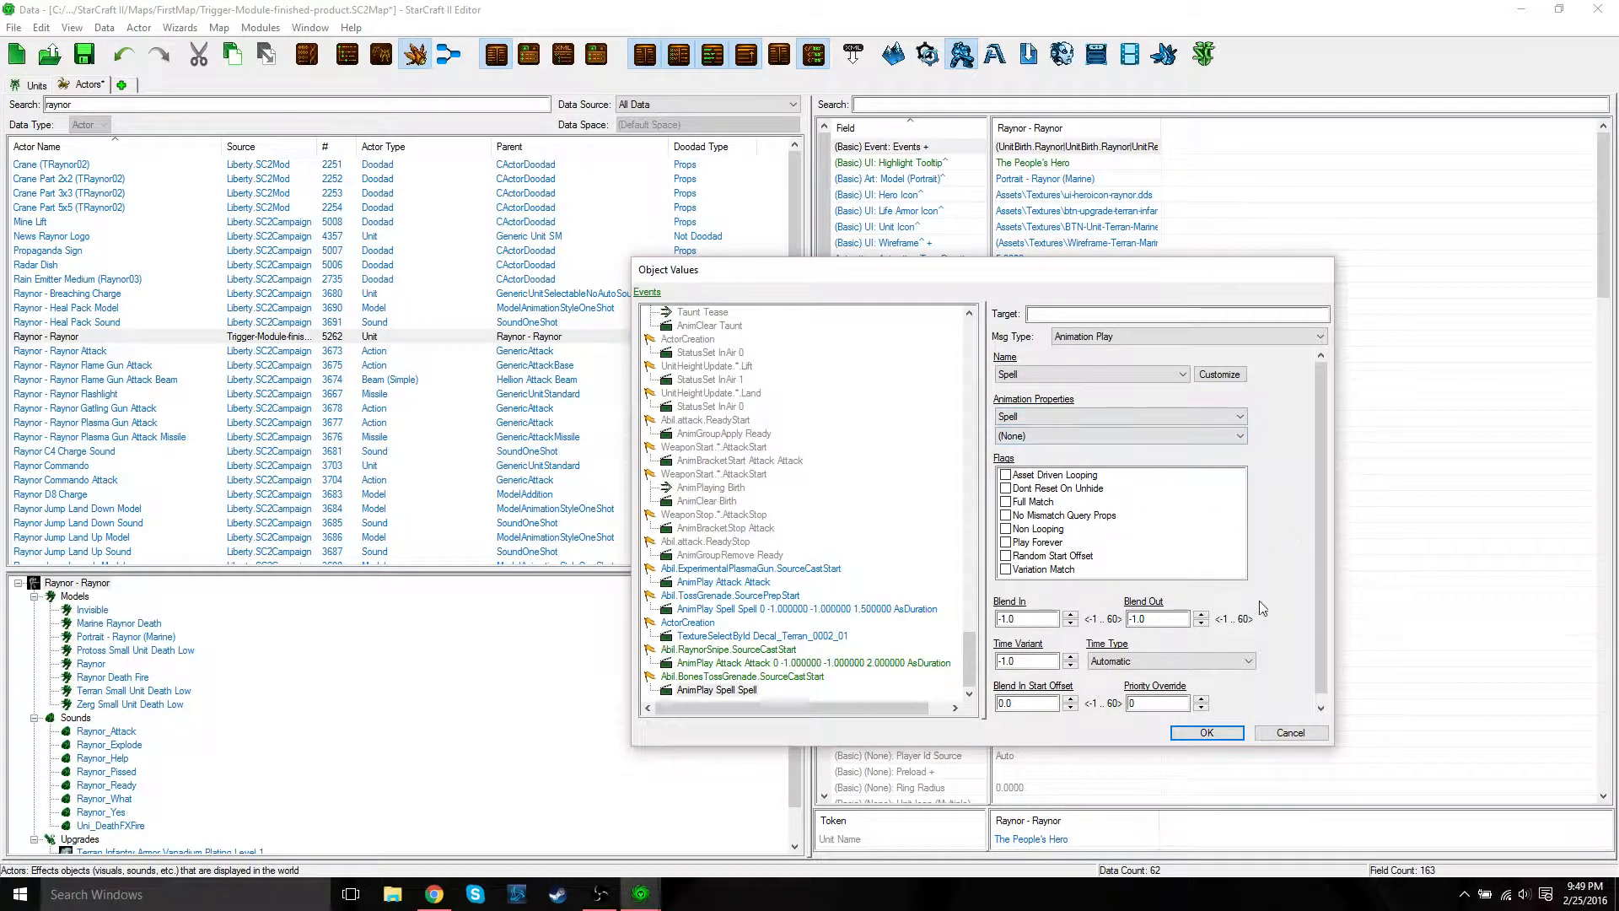
Step: Set the Toss Grenade animation's time type to Duration with a time variant of 1.5, and accept the event changes
left_click(1161, 661)
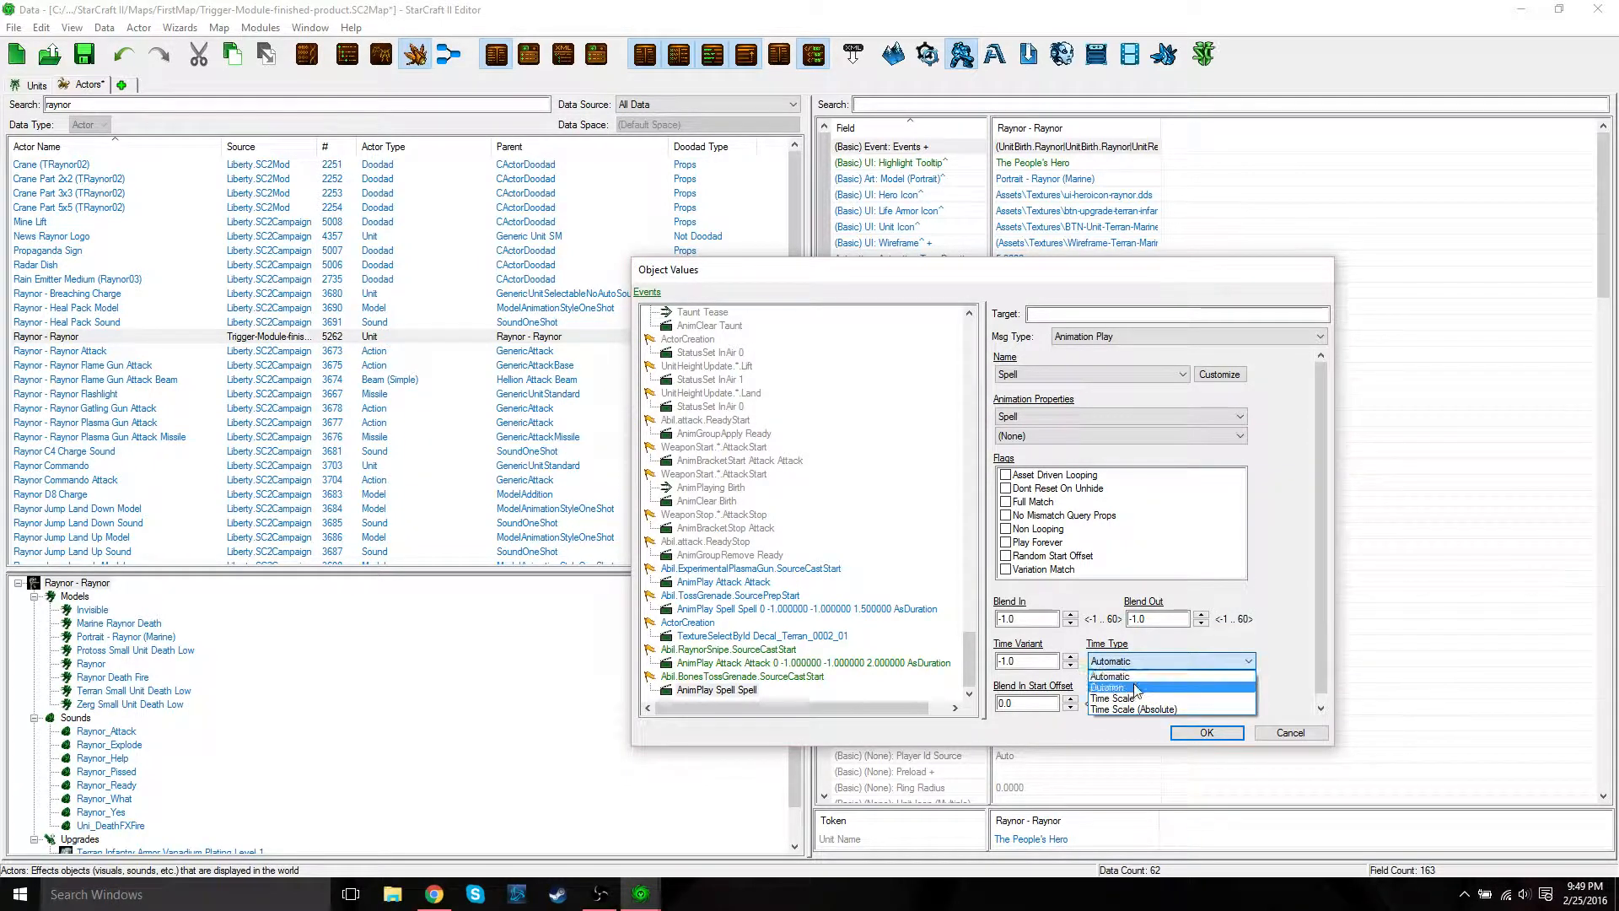
left_click(1134, 689)
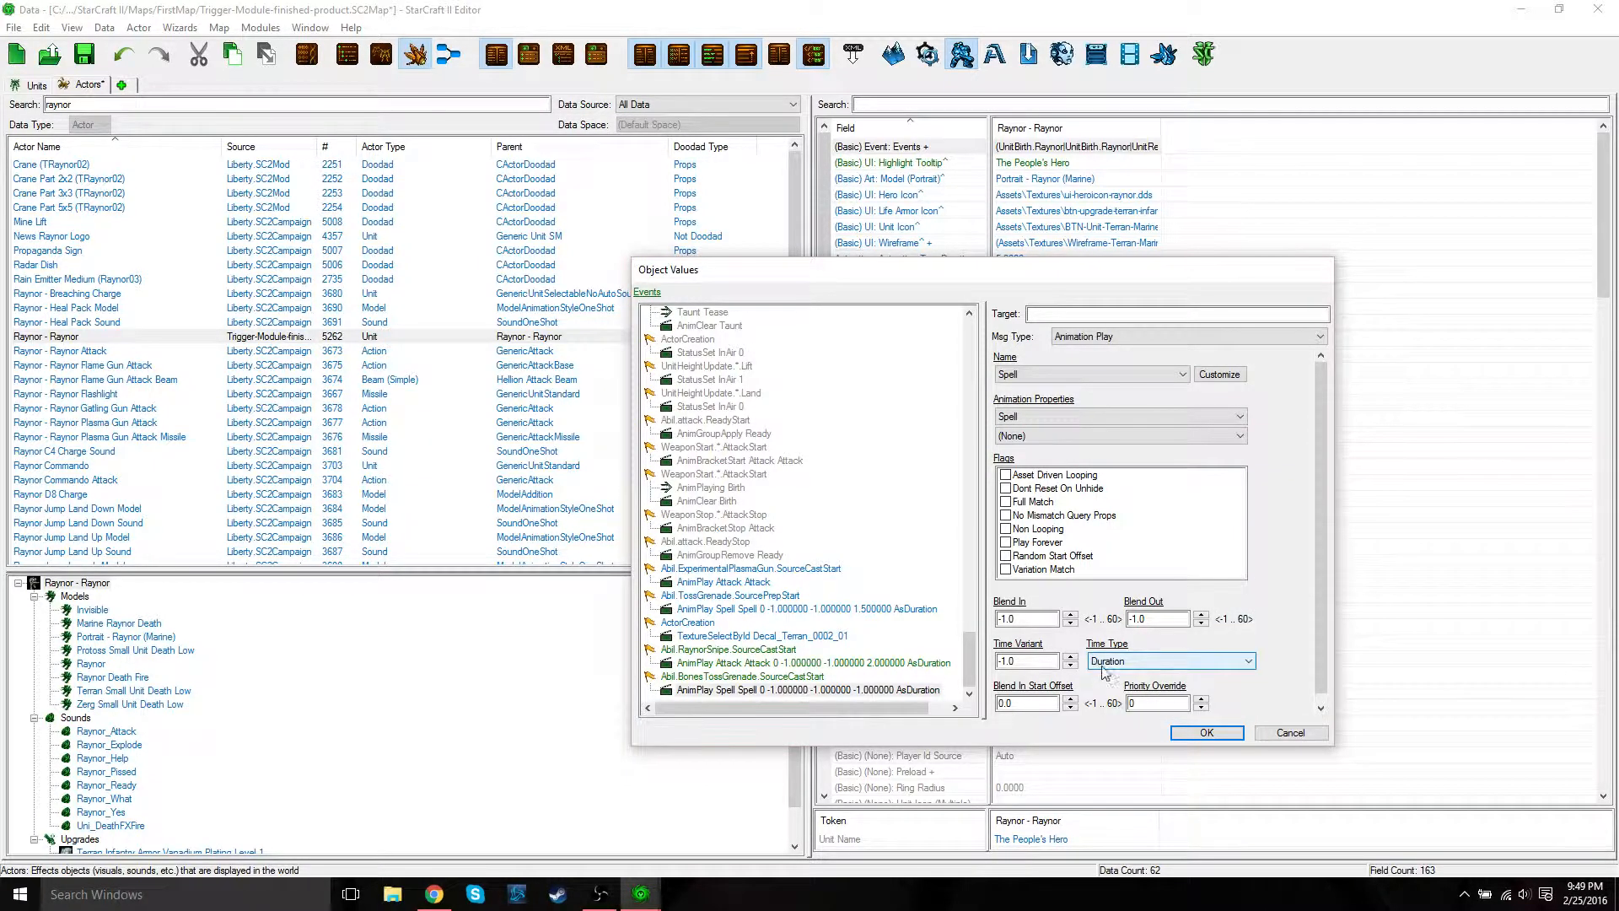
left_click_drag(1048, 661, 985, 659)
type("1")
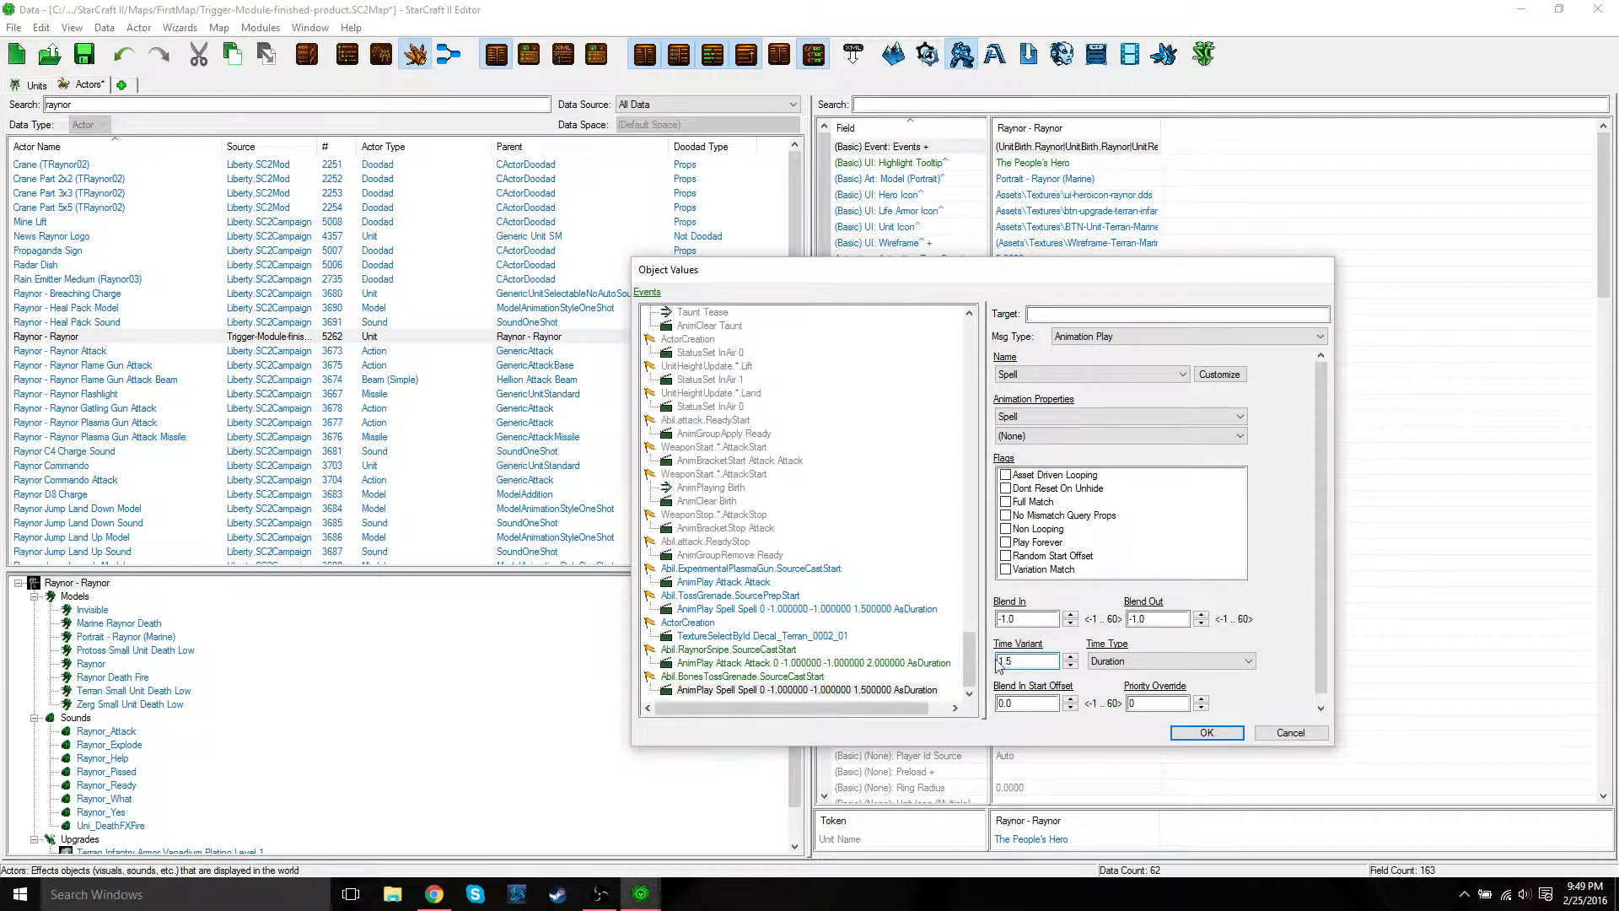
left_click(1236, 735)
Step: Reopen the Raynor actor's Events and add another event with the message type Ability
double_click(1035, 148)
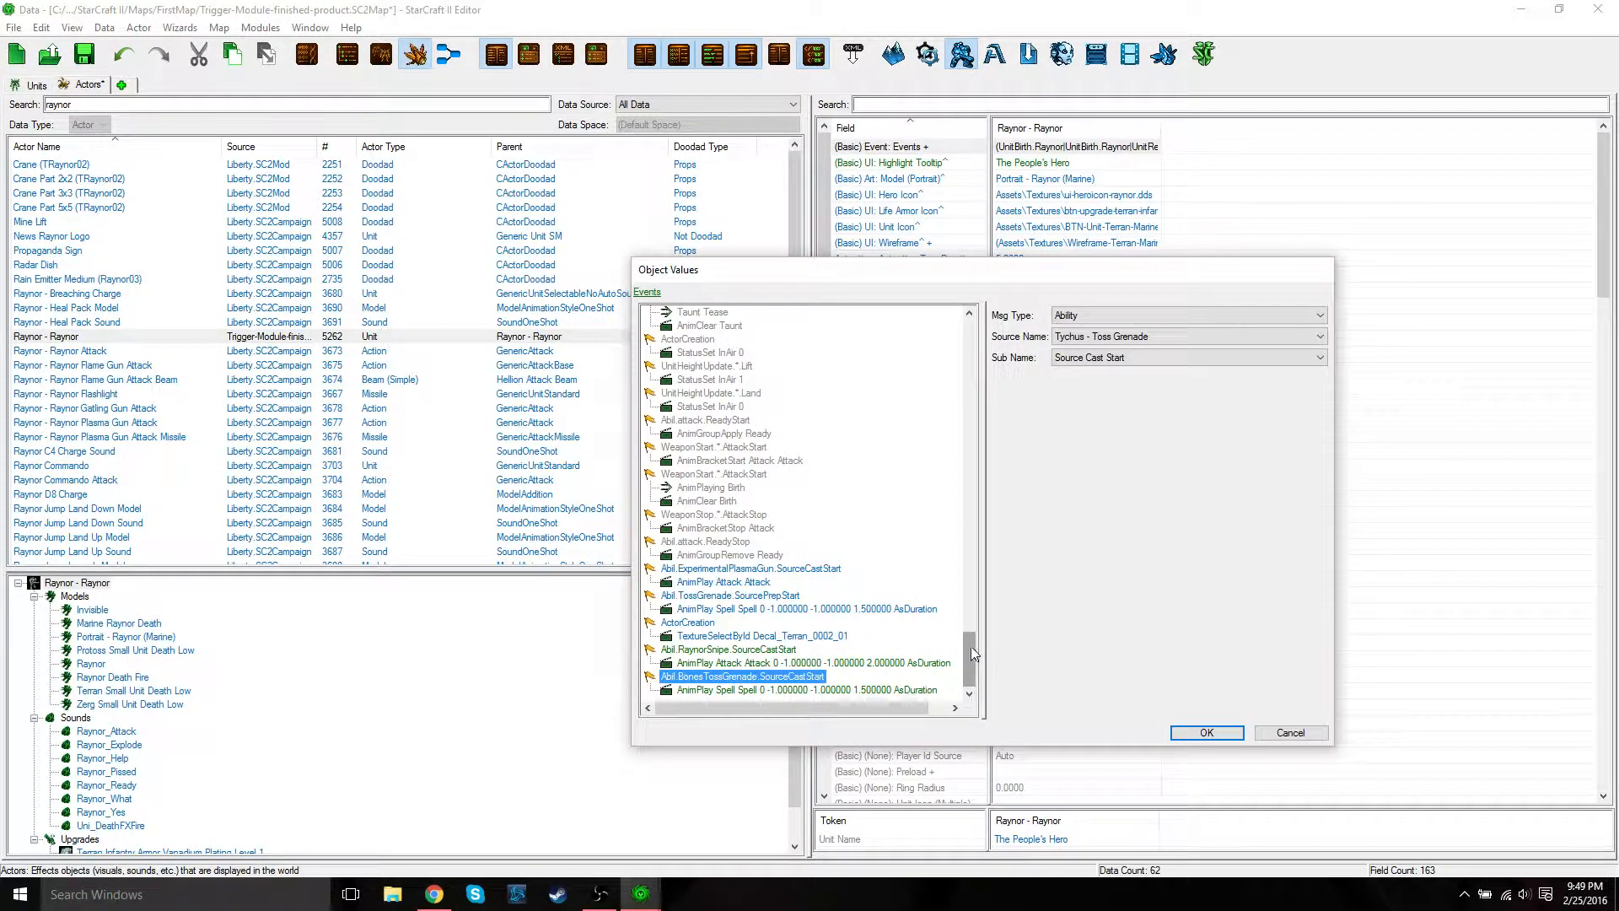
right_click(871, 373)
left_click(905, 381)
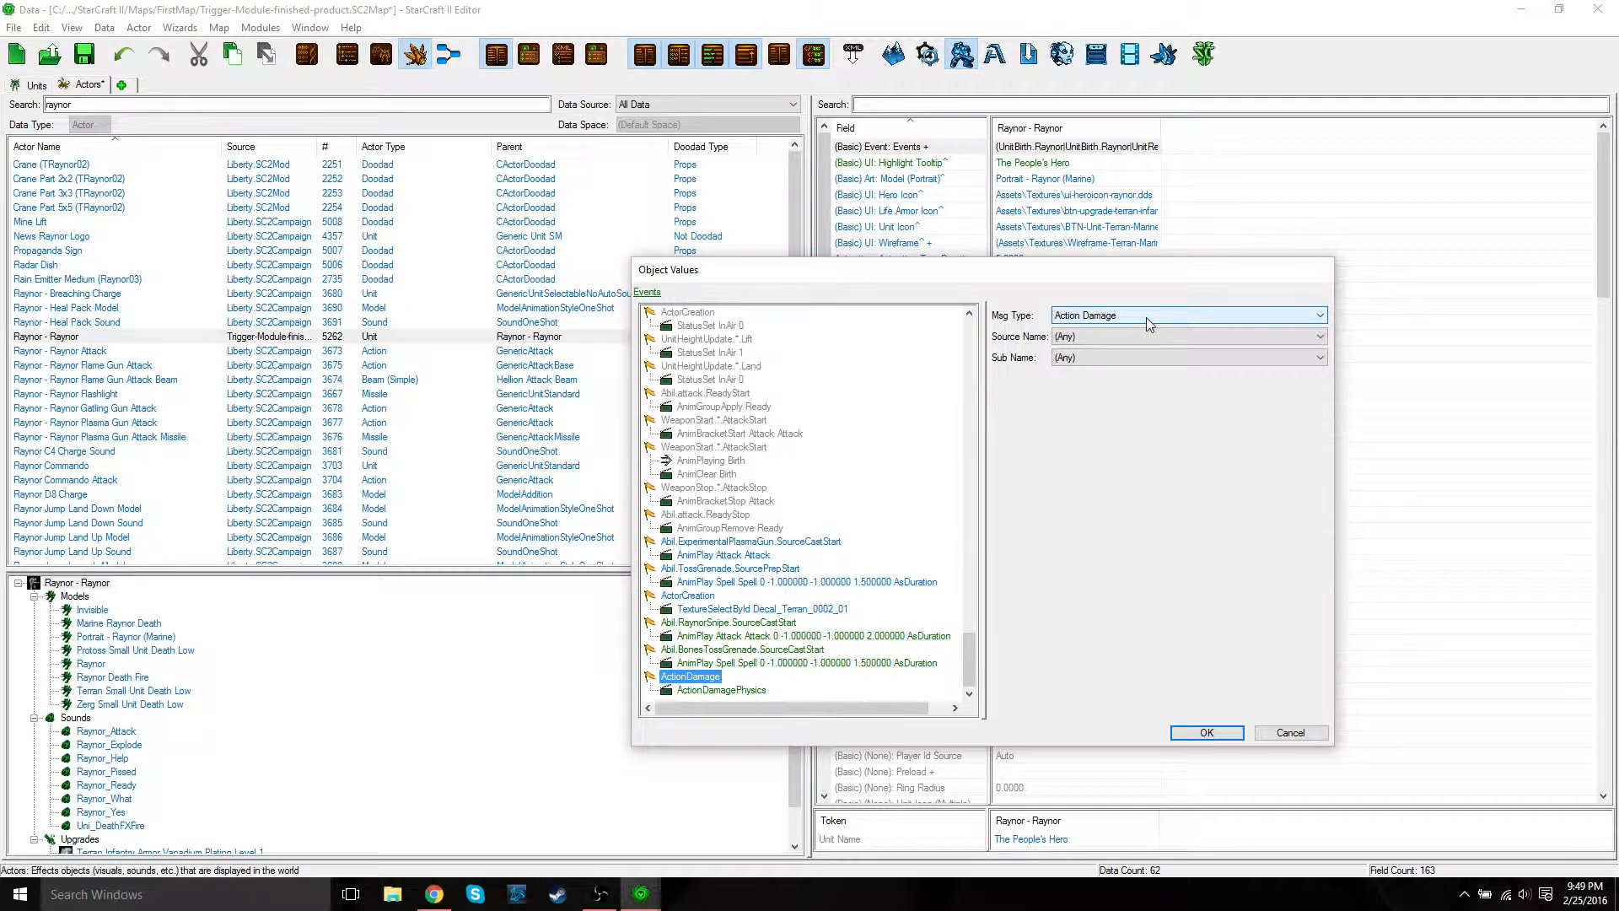
left_click(1145, 315)
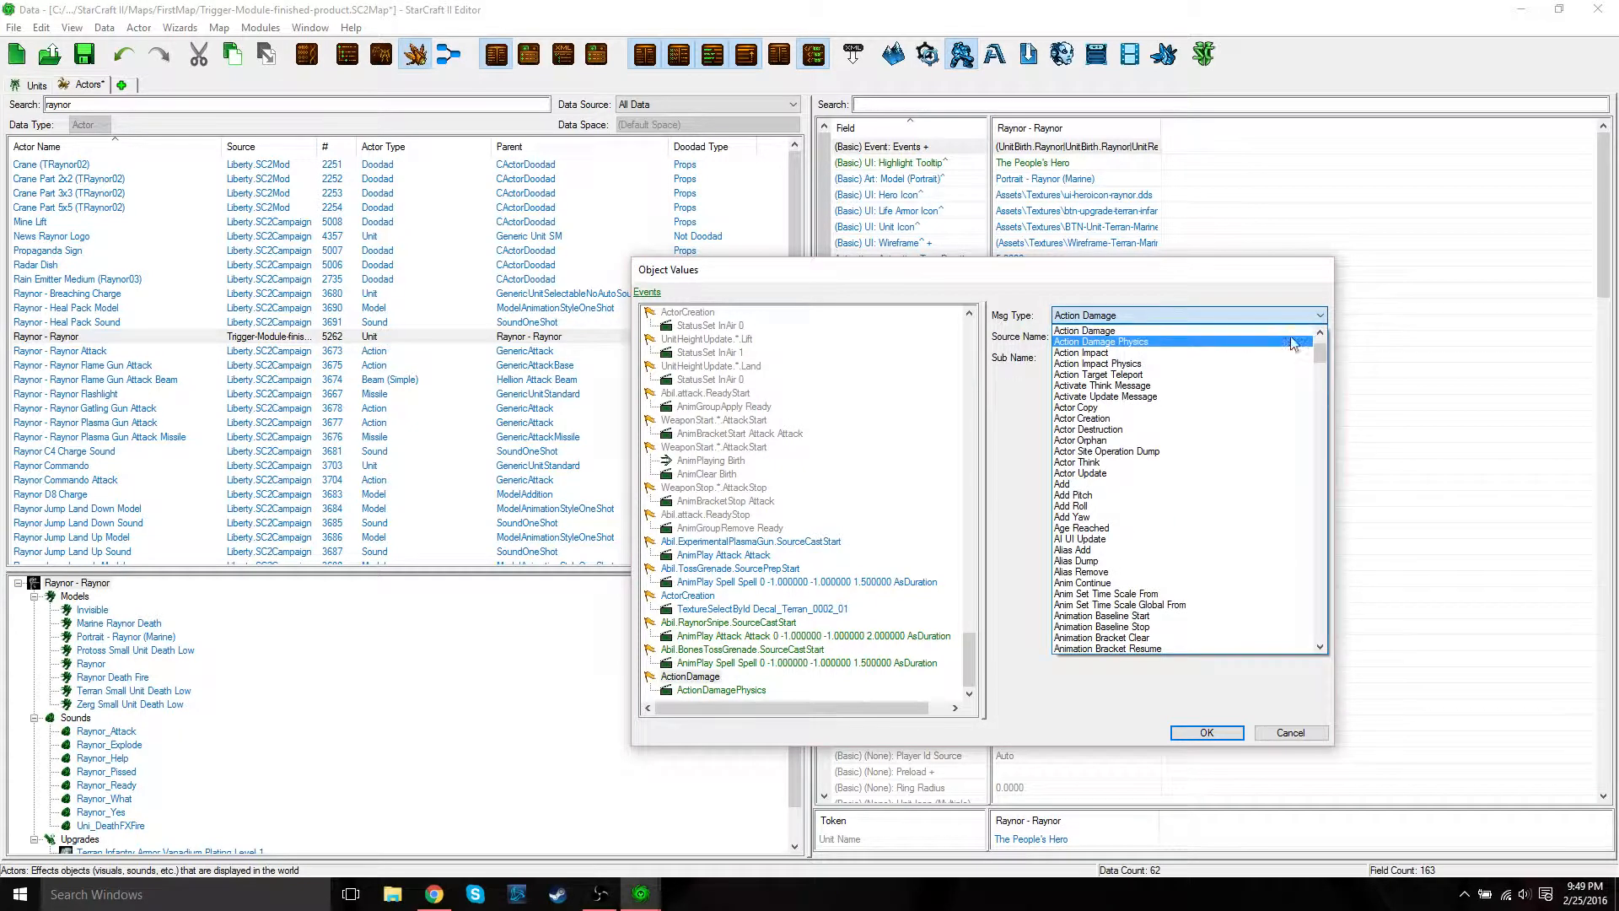
left_click_drag(1319, 356, 1319, 328)
left_click(1087, 331)
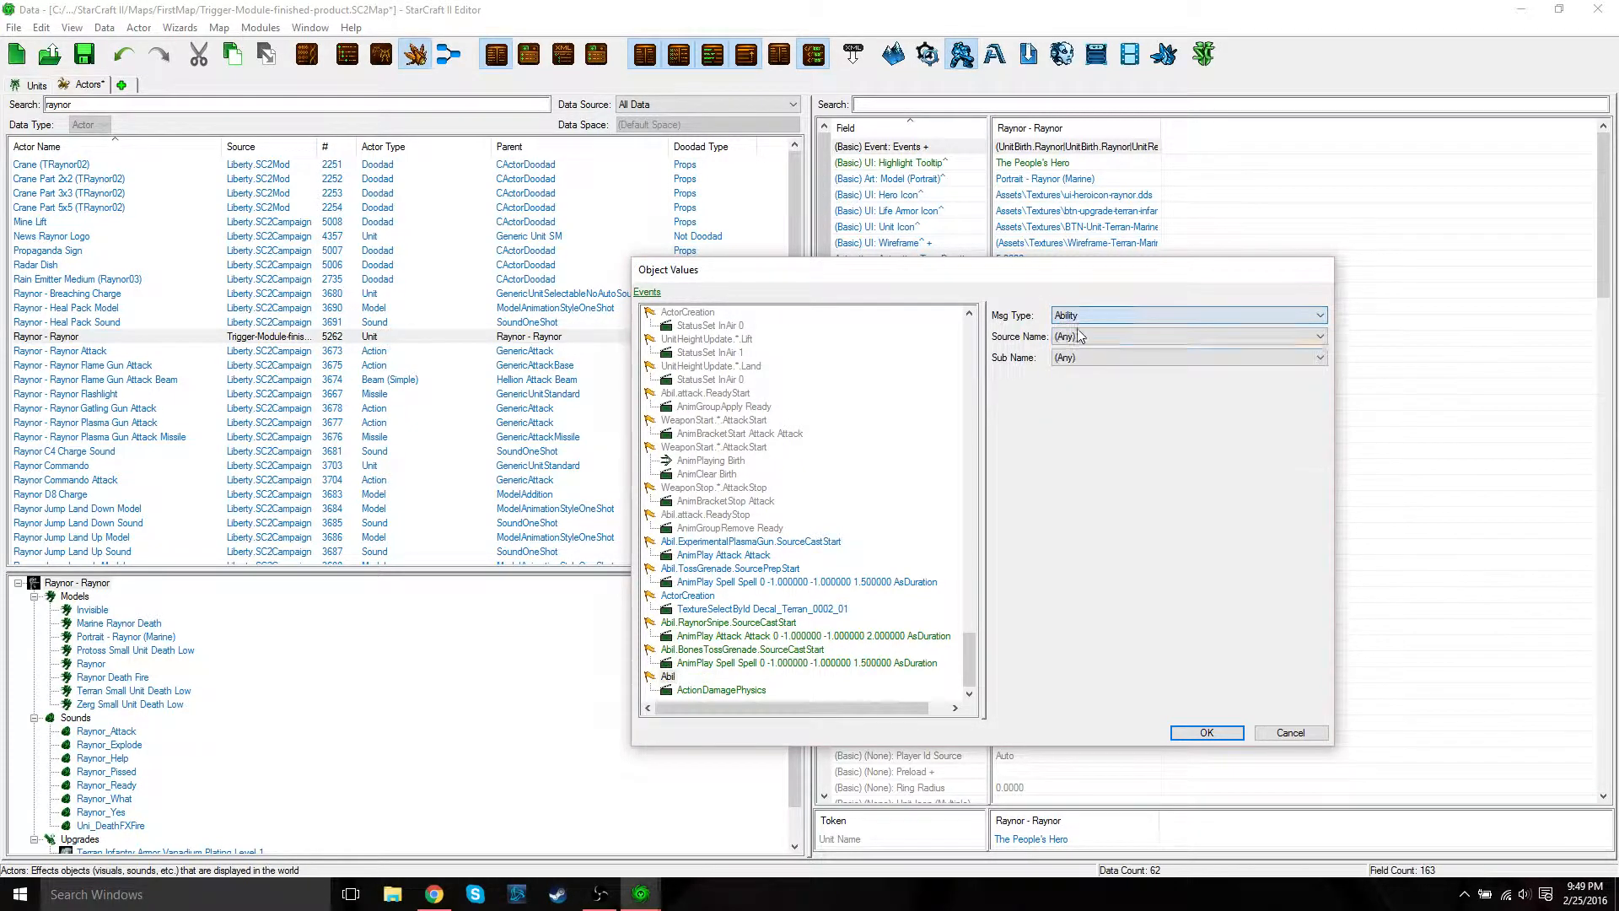
Step: Set the newest ability event's source name to Swann - Place Turret and its sub name to Source Cast Start
left_click(1140, 337)
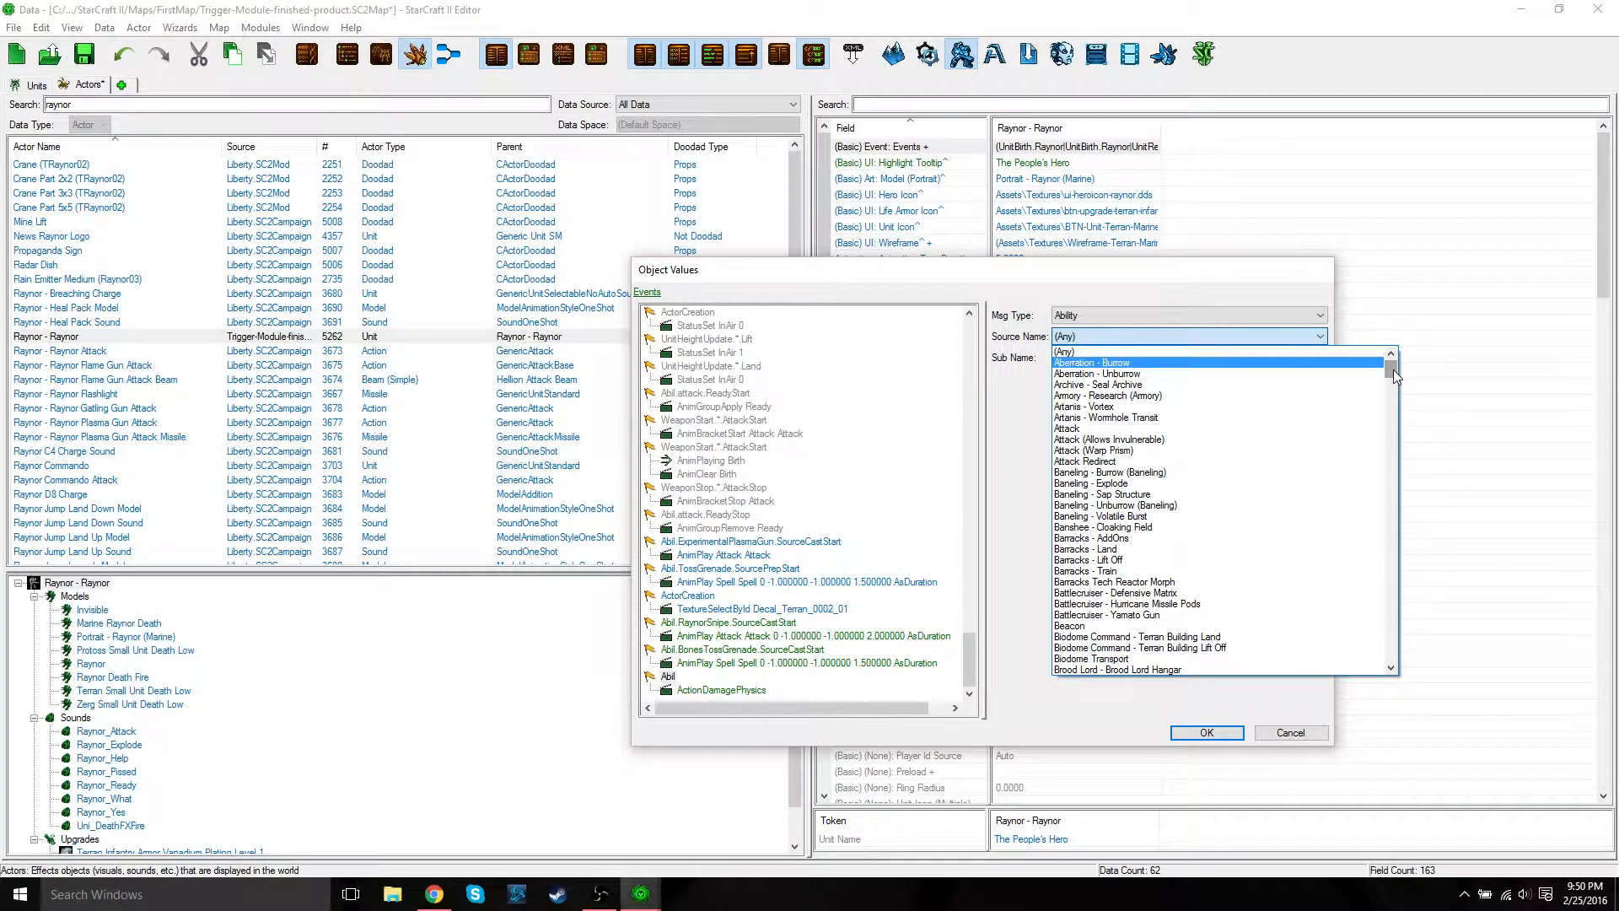
type("sw")
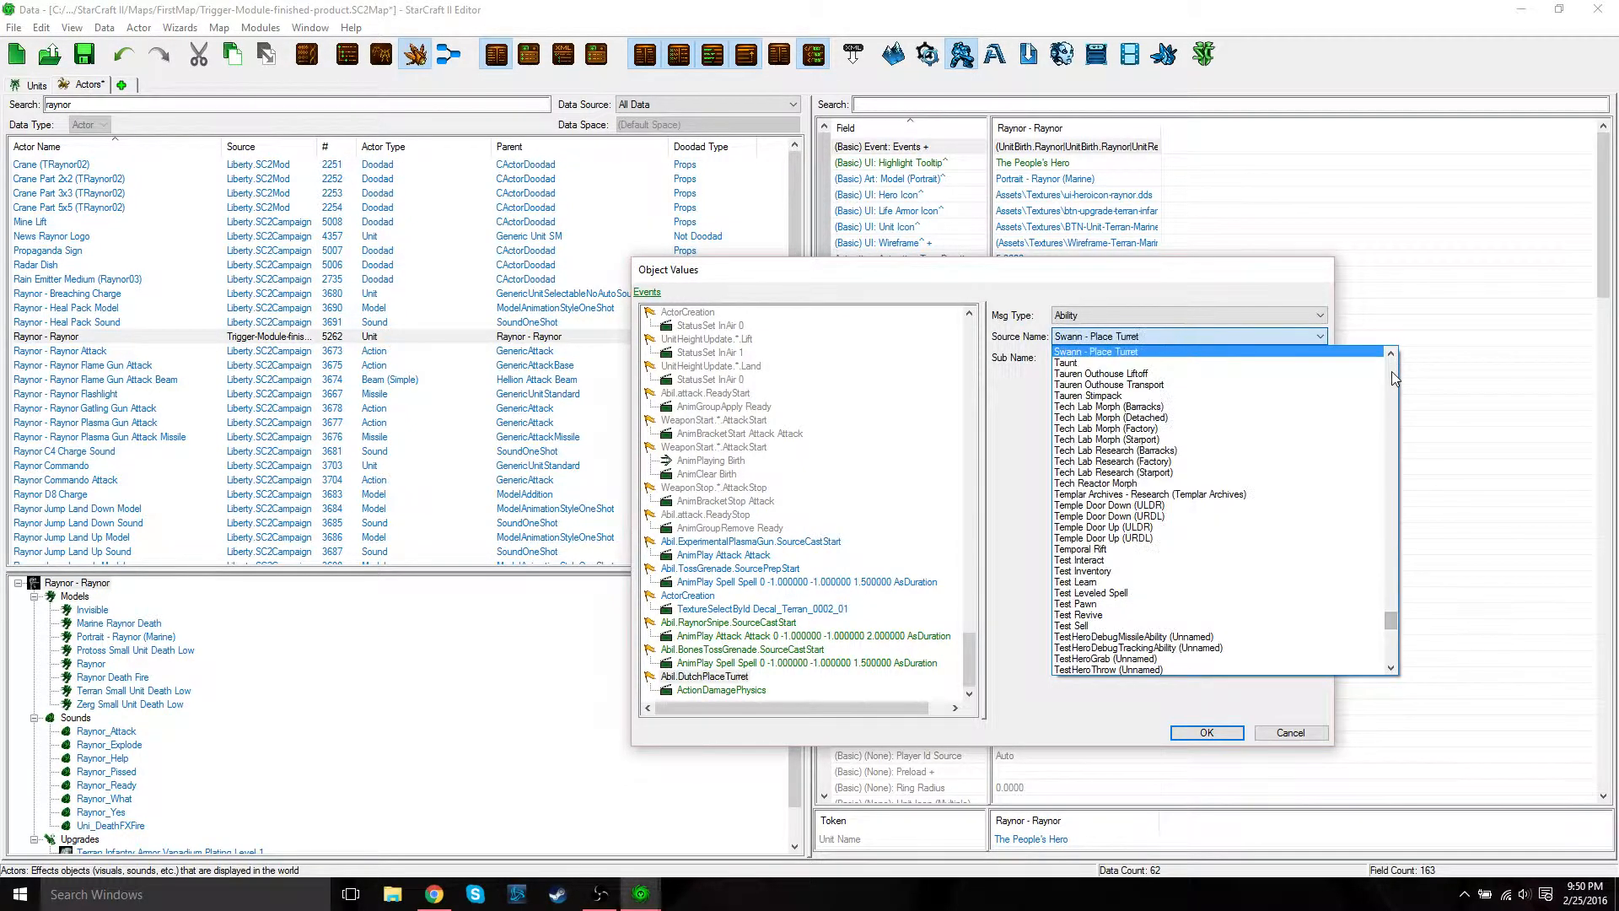
left_click(1101, 352)
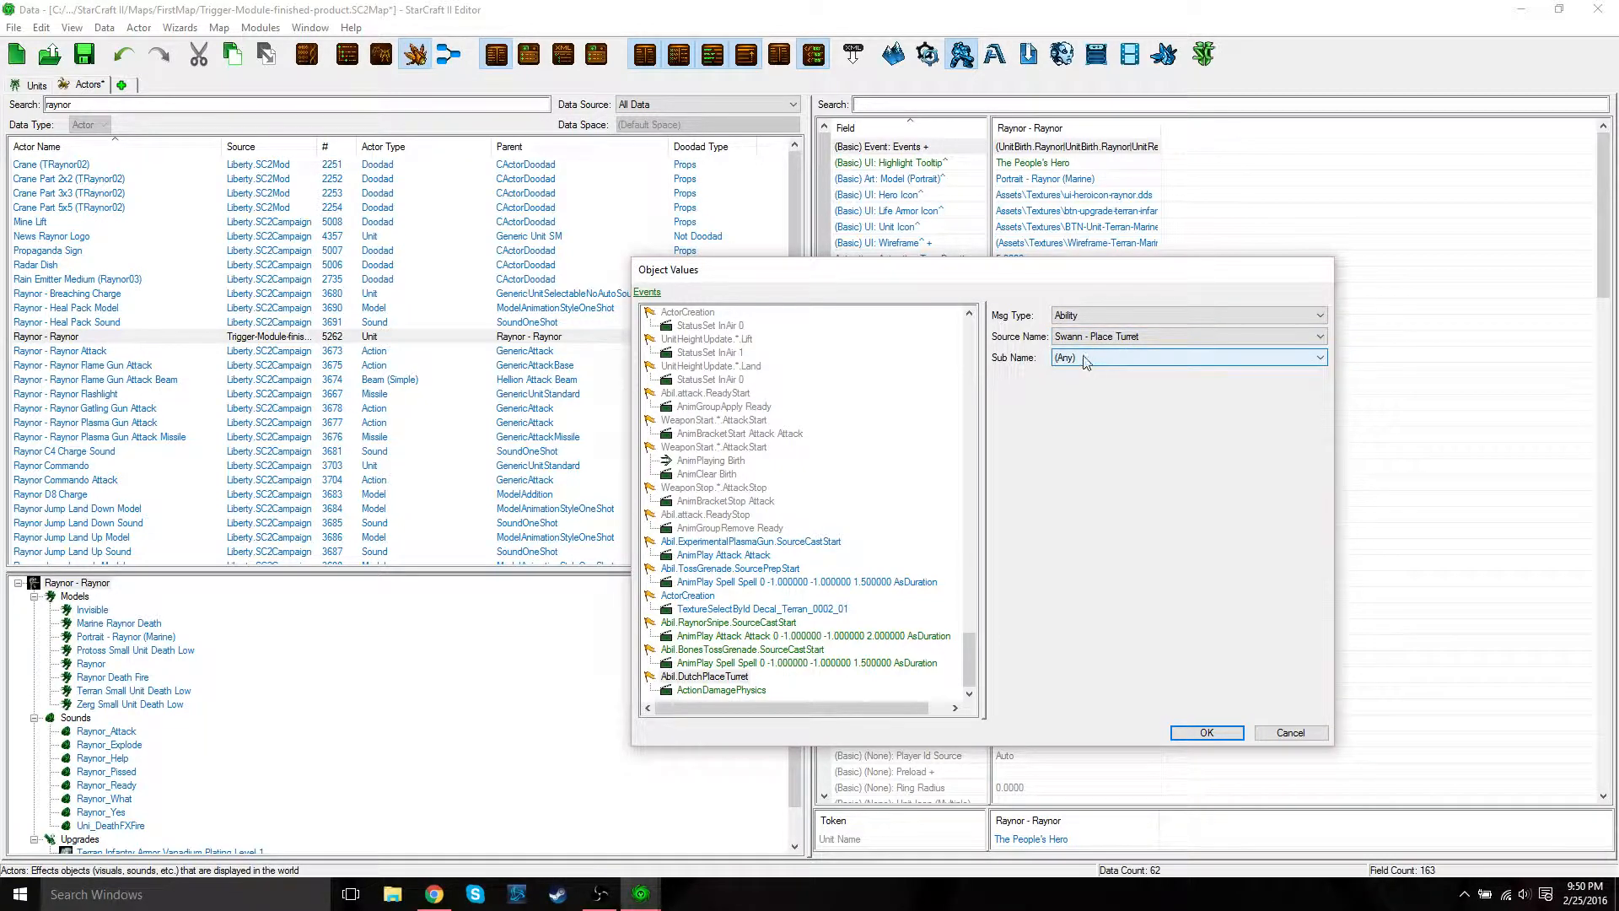
left_click(1131, 358)
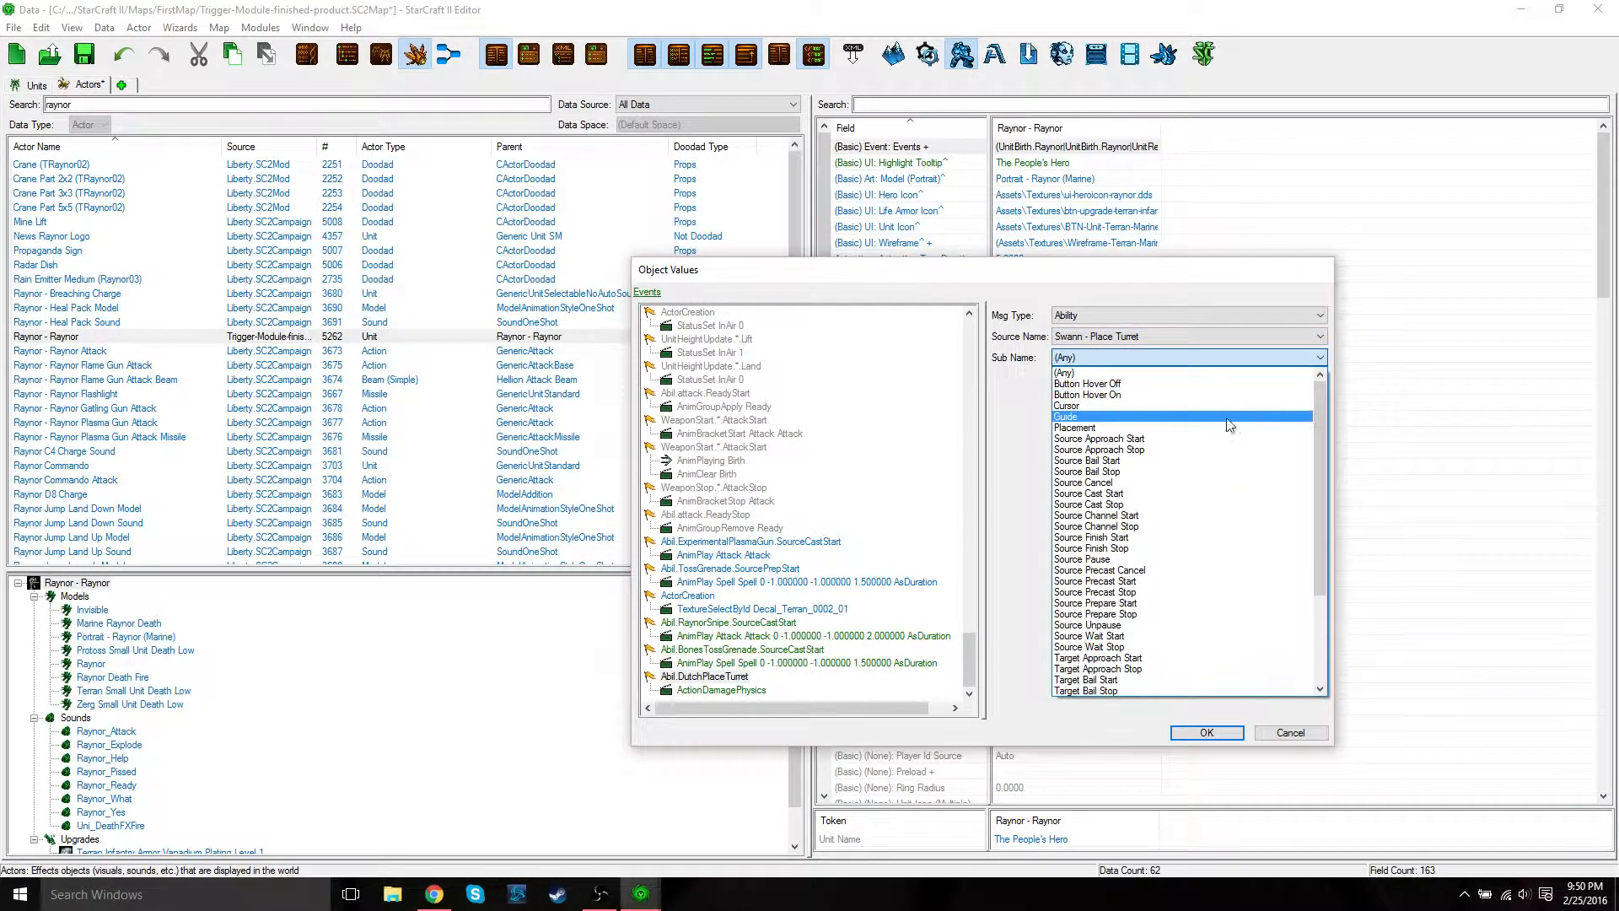
left_click(1168, 495)
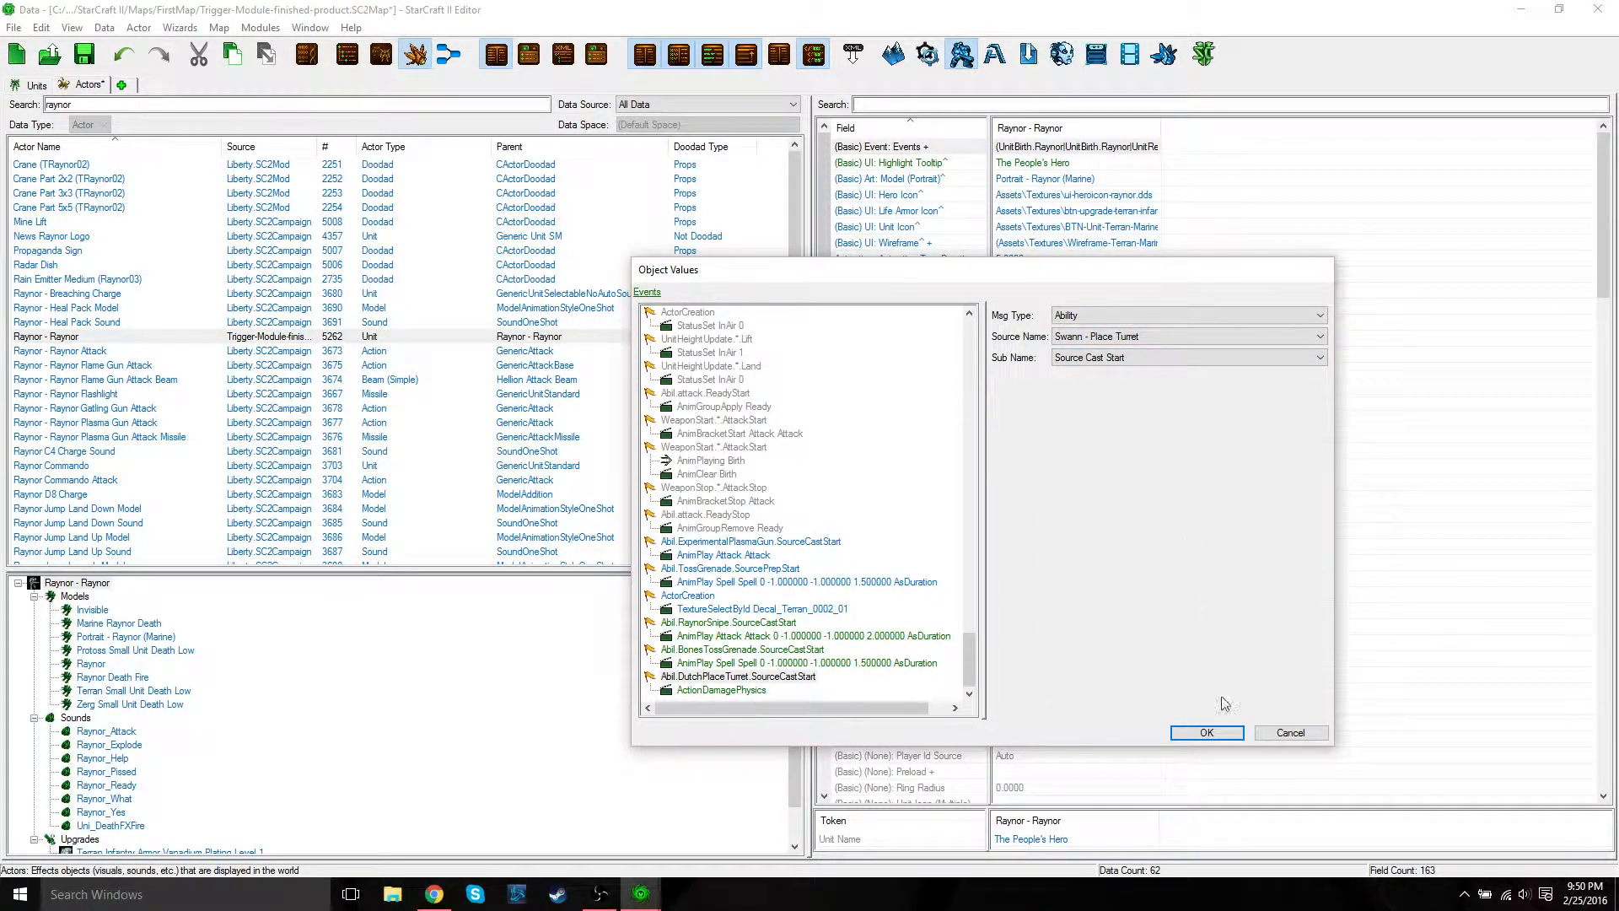
Step: Change the message under the Swann - Place Turret event from Action Damage Physics to the Animation Play type
left_click(713, 690)
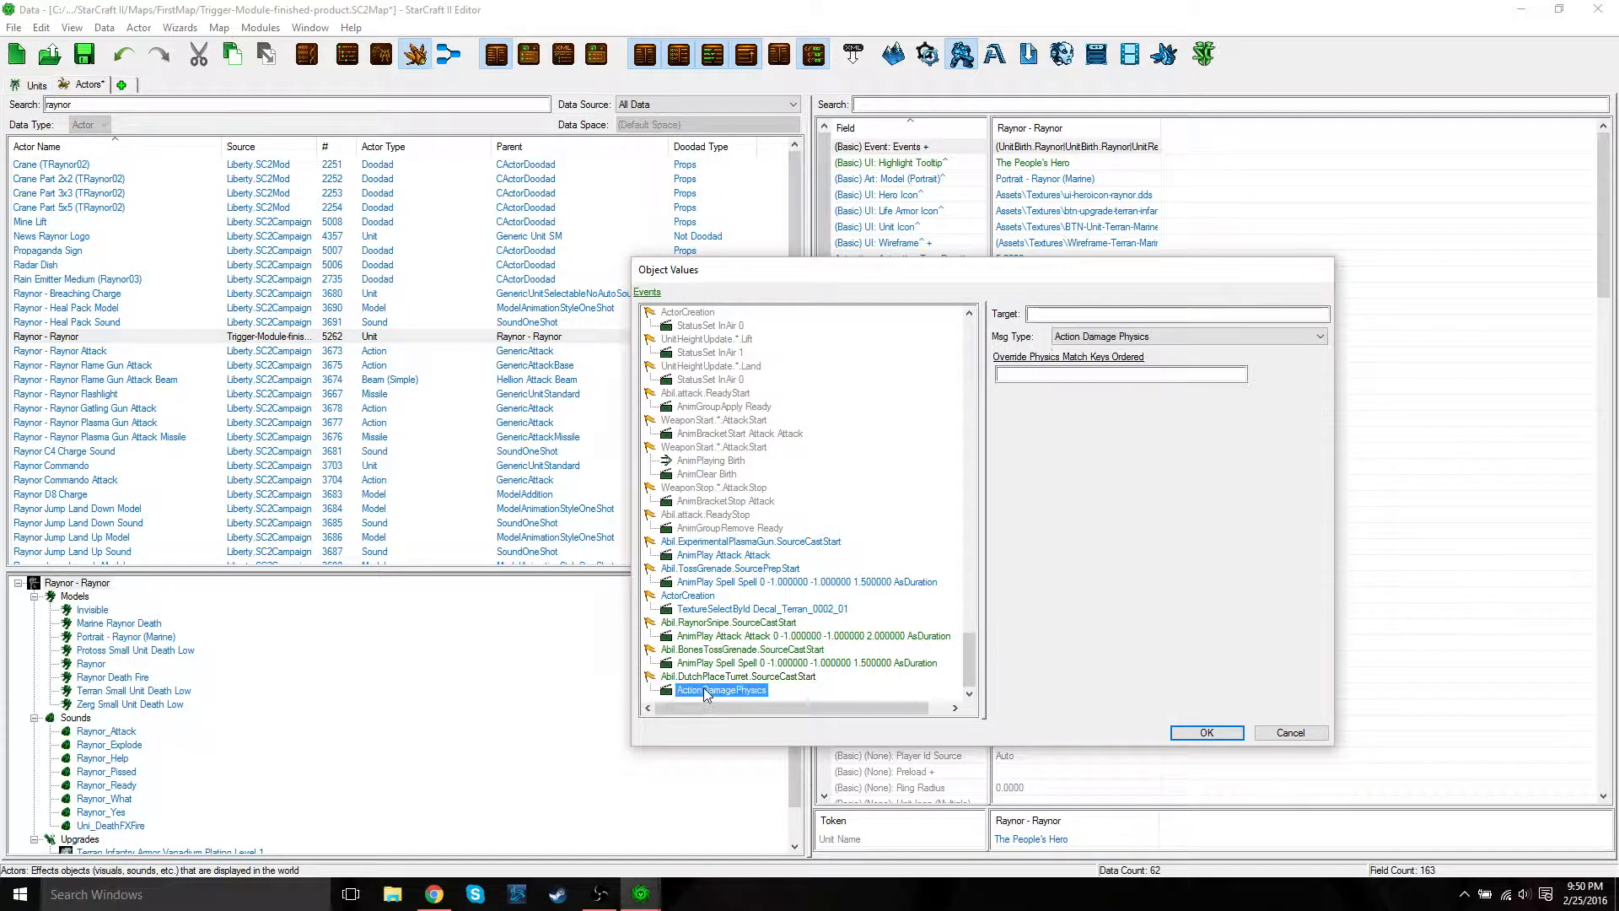
left_click(1156, 337)
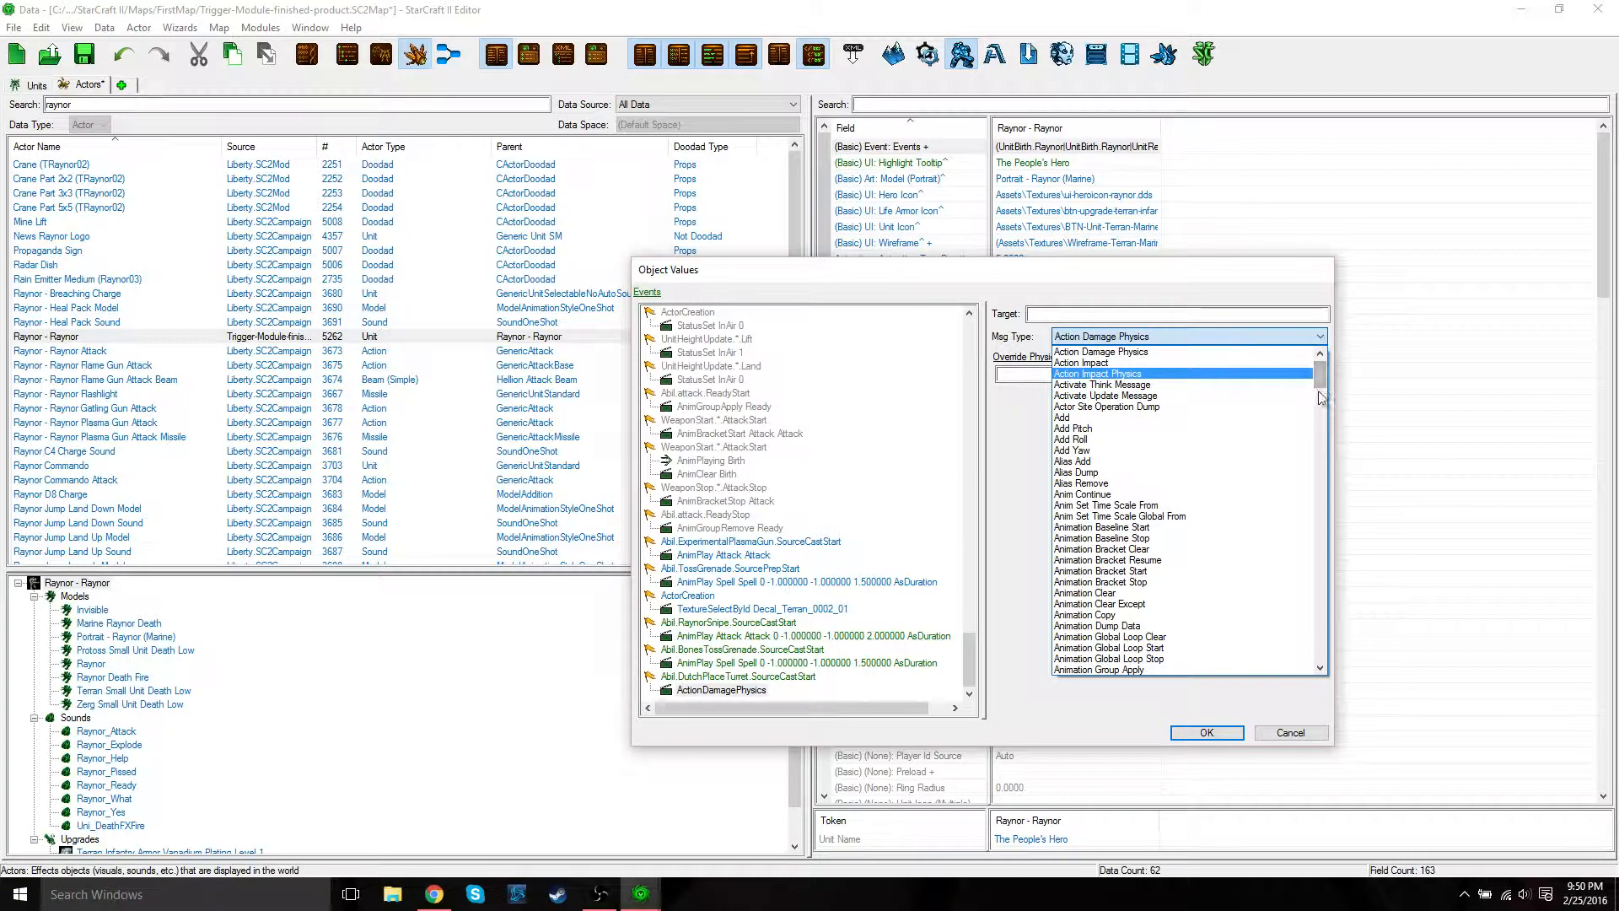
mouse_move(1322, 376)
left_mouse_down()
mouse_move(1318, 403)
mouse_move(1318, 390)
left_mouse_up()
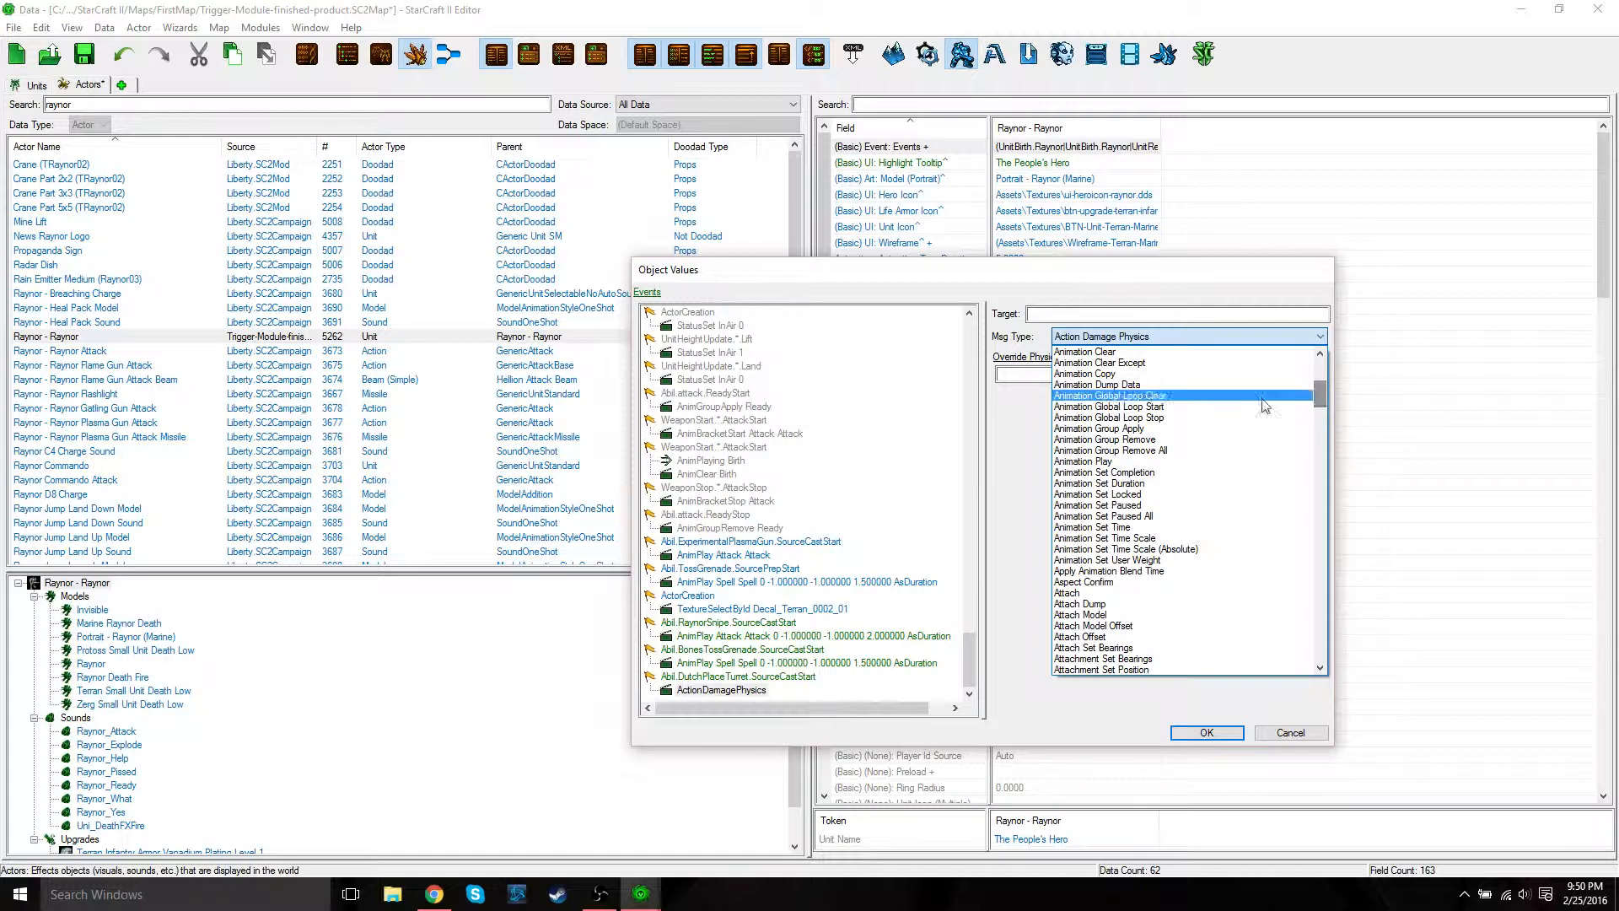
left_click(1099, 462)
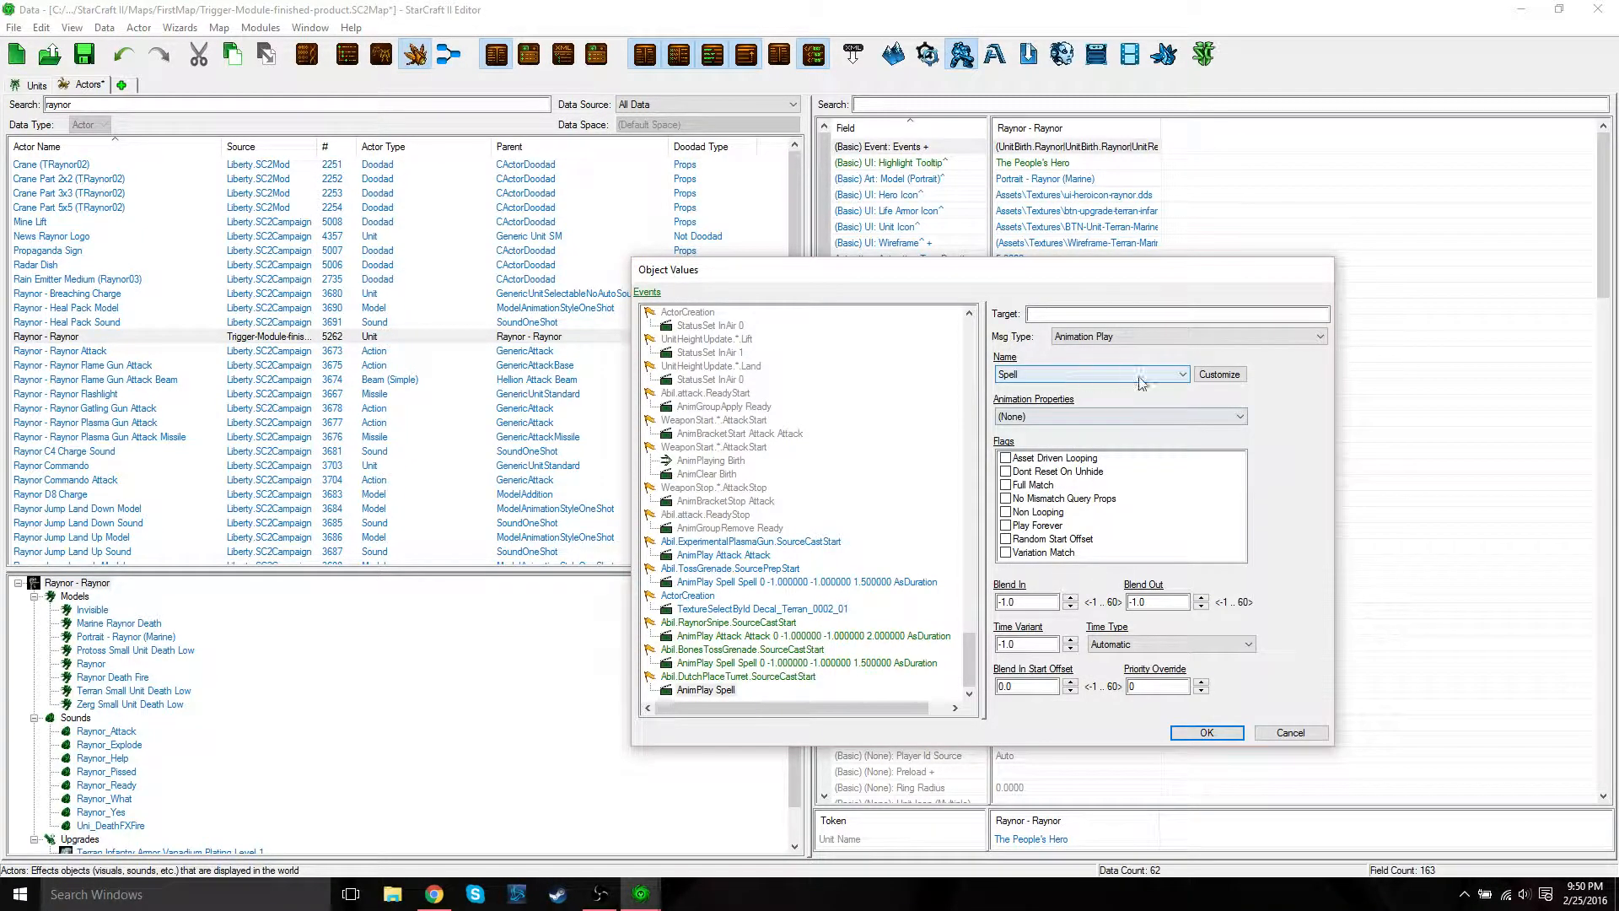
Step: Set the animation property of the Place Turret event's Spell animation to Spell
left_click(1239, 416)
left_click_drag(1242, 441, 1236, 560)
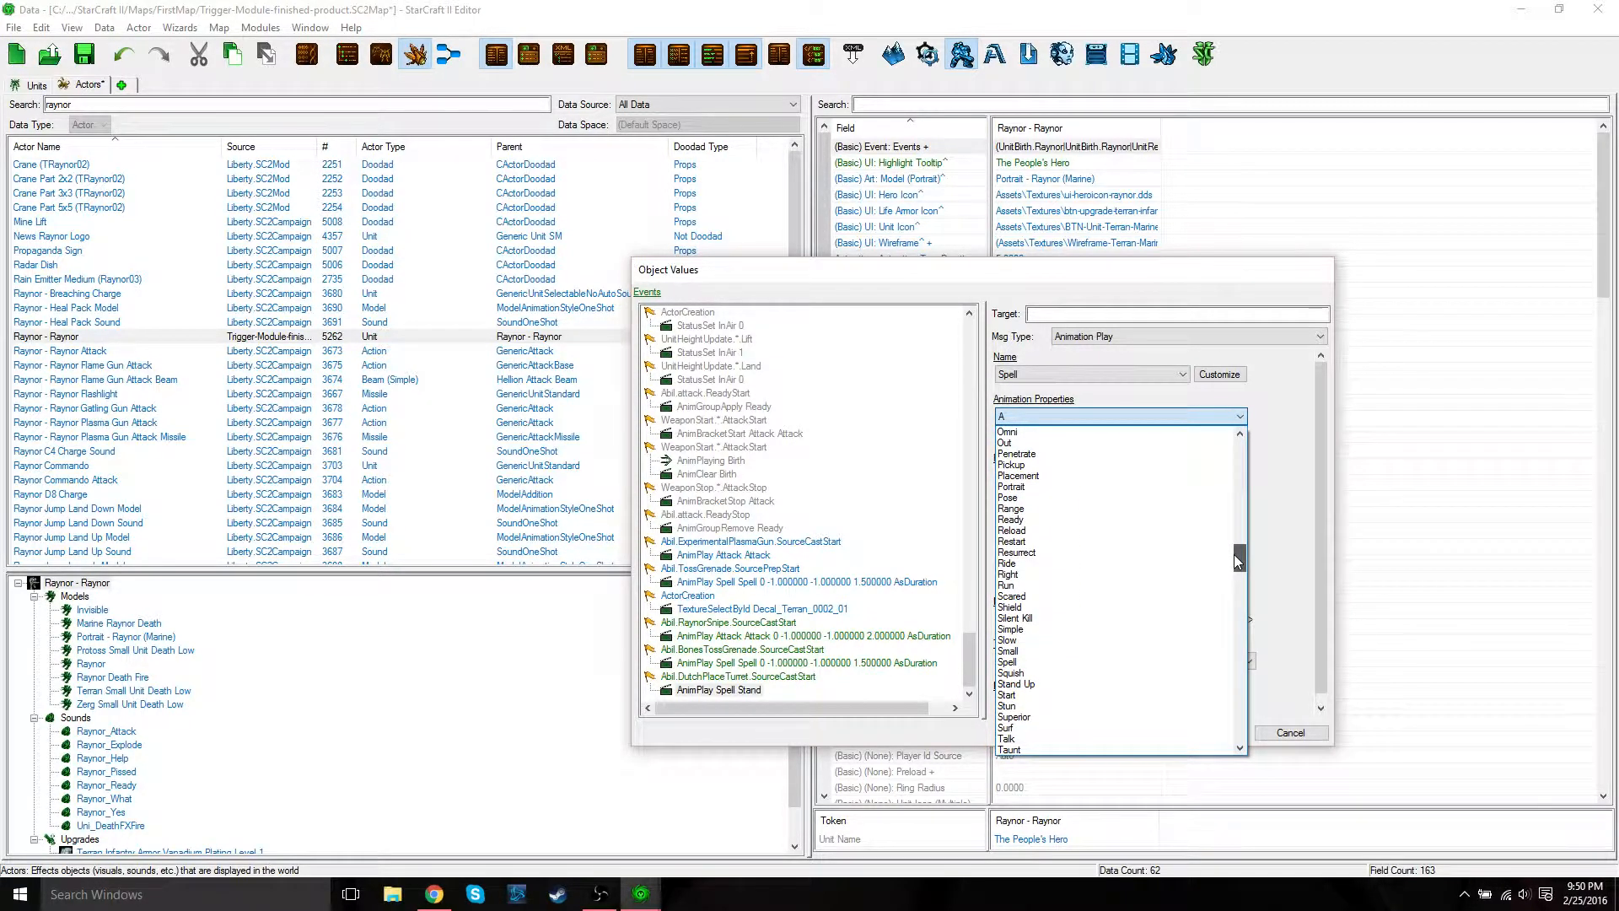
left_click(1012, 662)
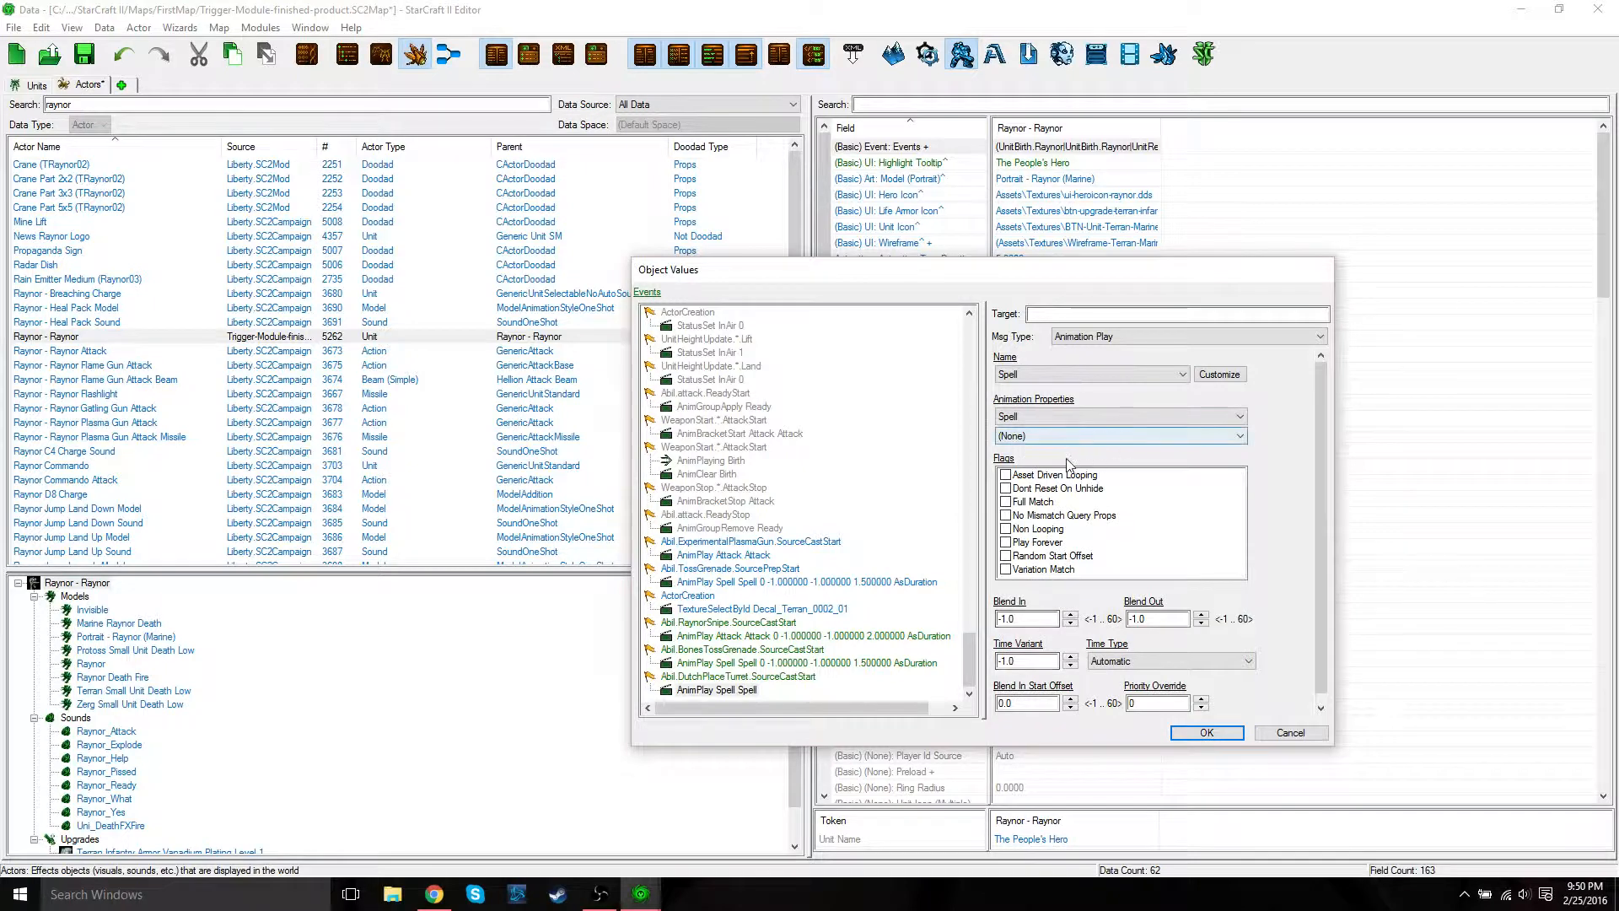
Step: Set the Place Turret animation's time type to Duration with a time variant of 1.5, and accept the event changes
left_click(1110, 663)
left_click(1095, 685)
double_click(1045, 661)
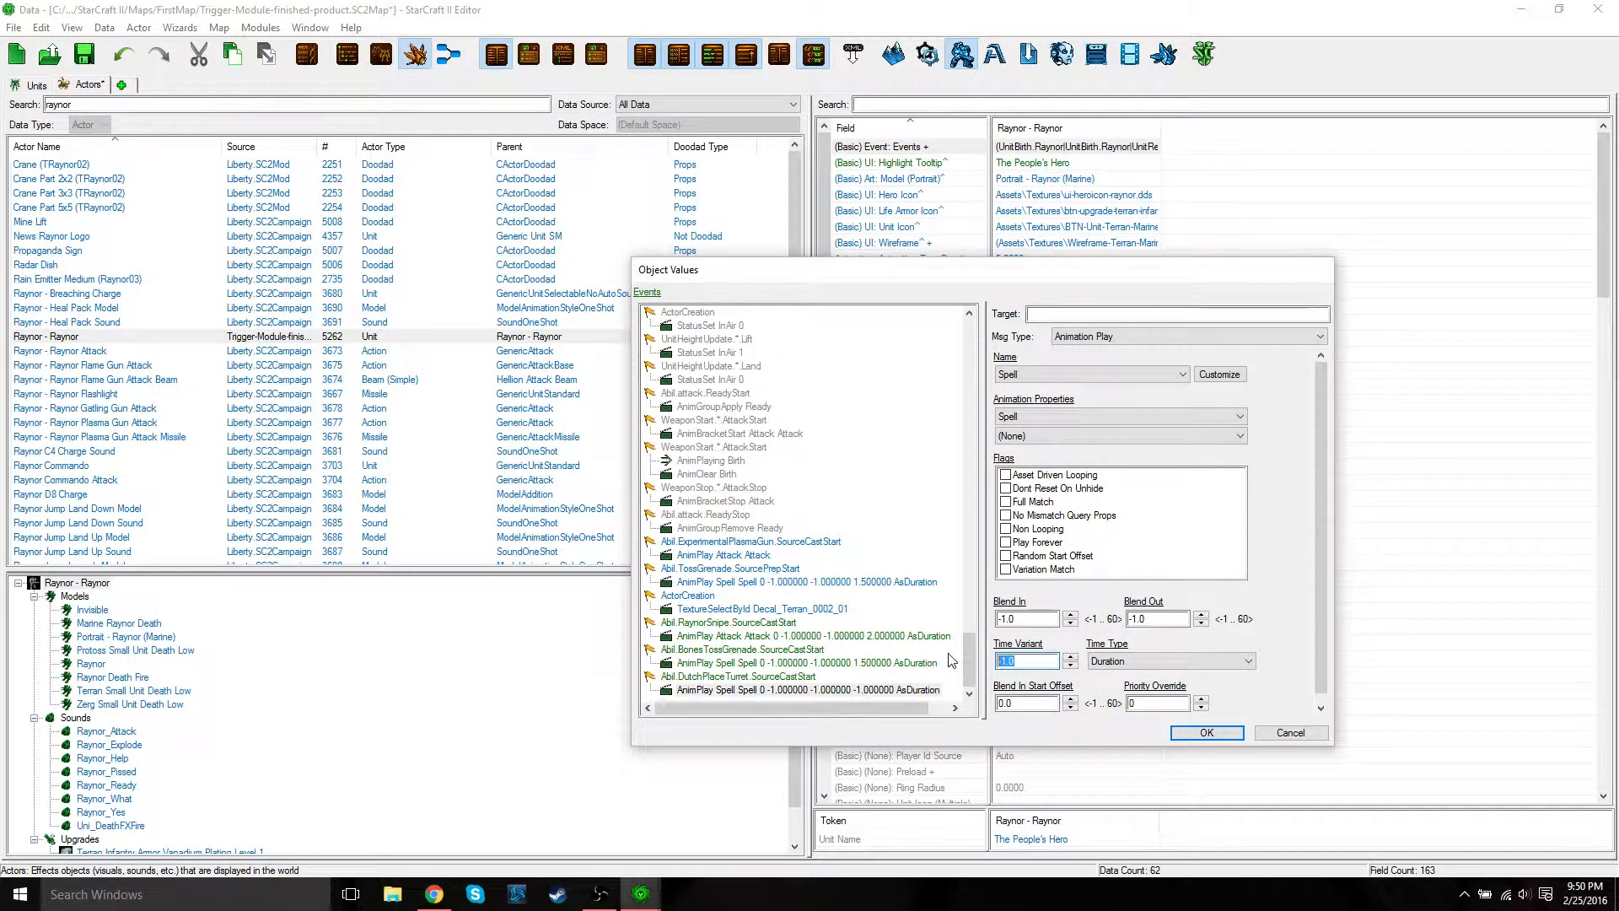
type("1")
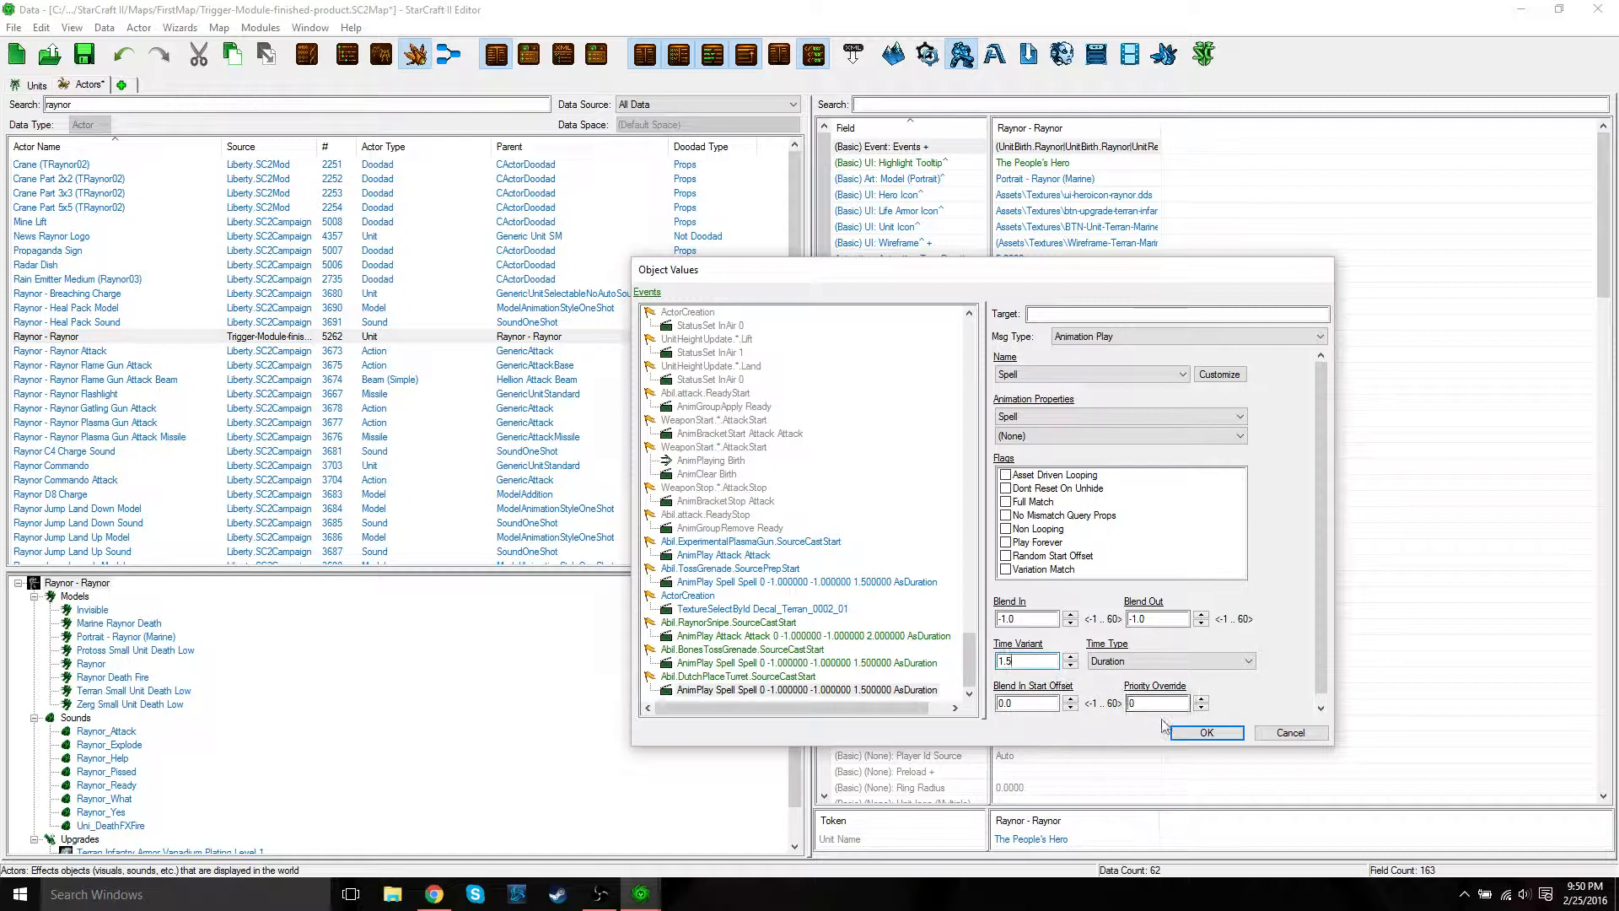
left_click(1205, 733)
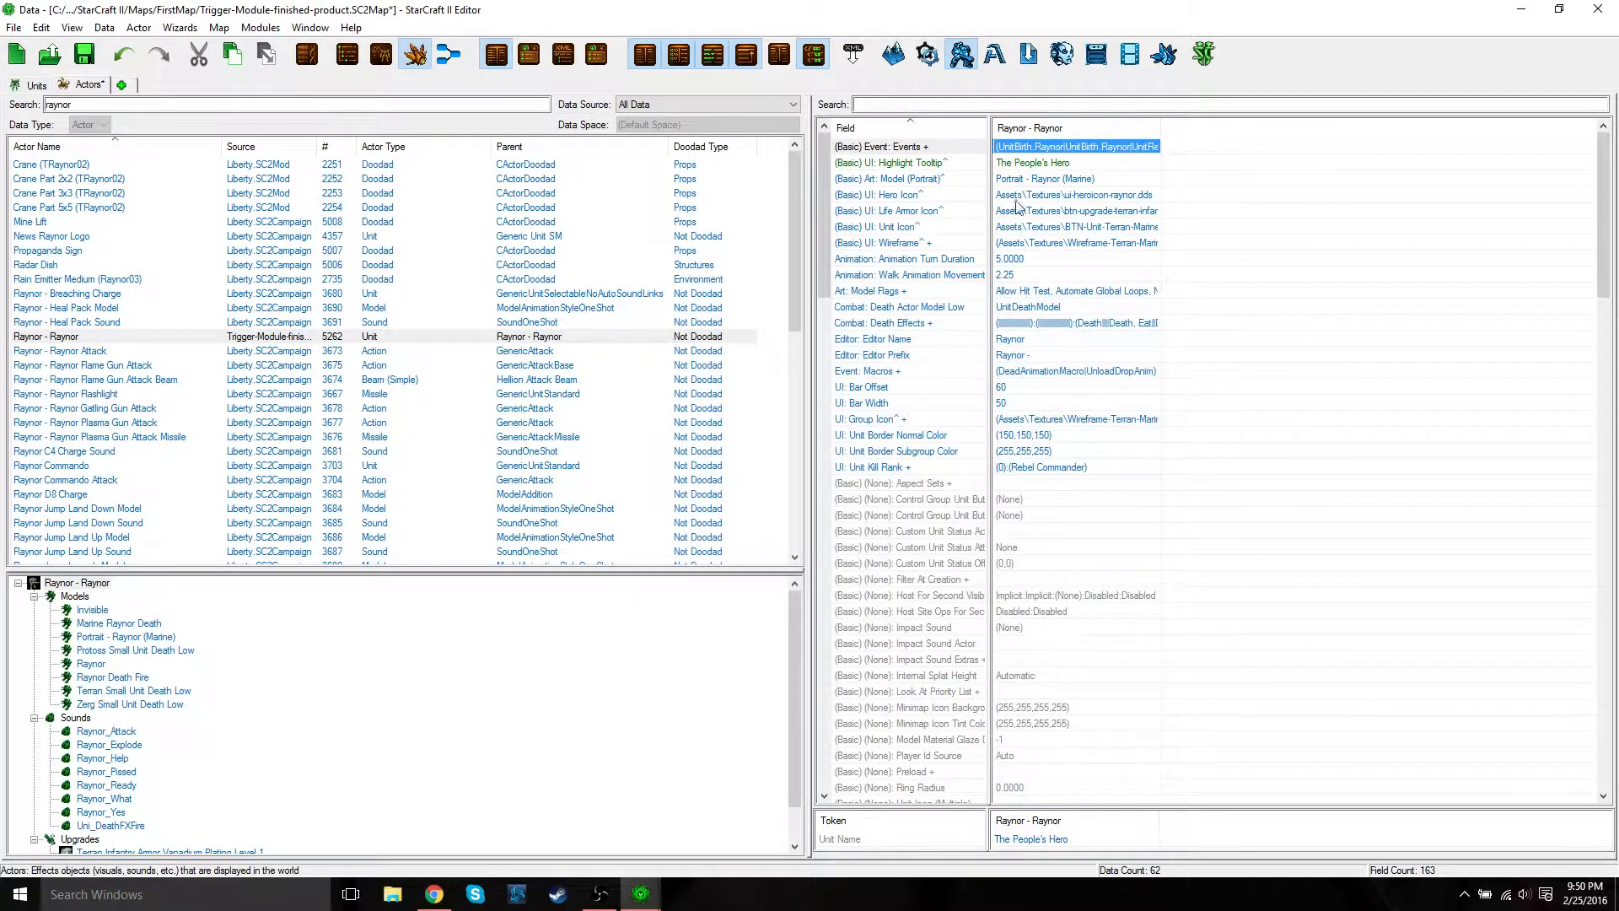
Step: Review the Place Turret event in the Raynor actor's Events, close the events and save the map
double_click(1039, 149)
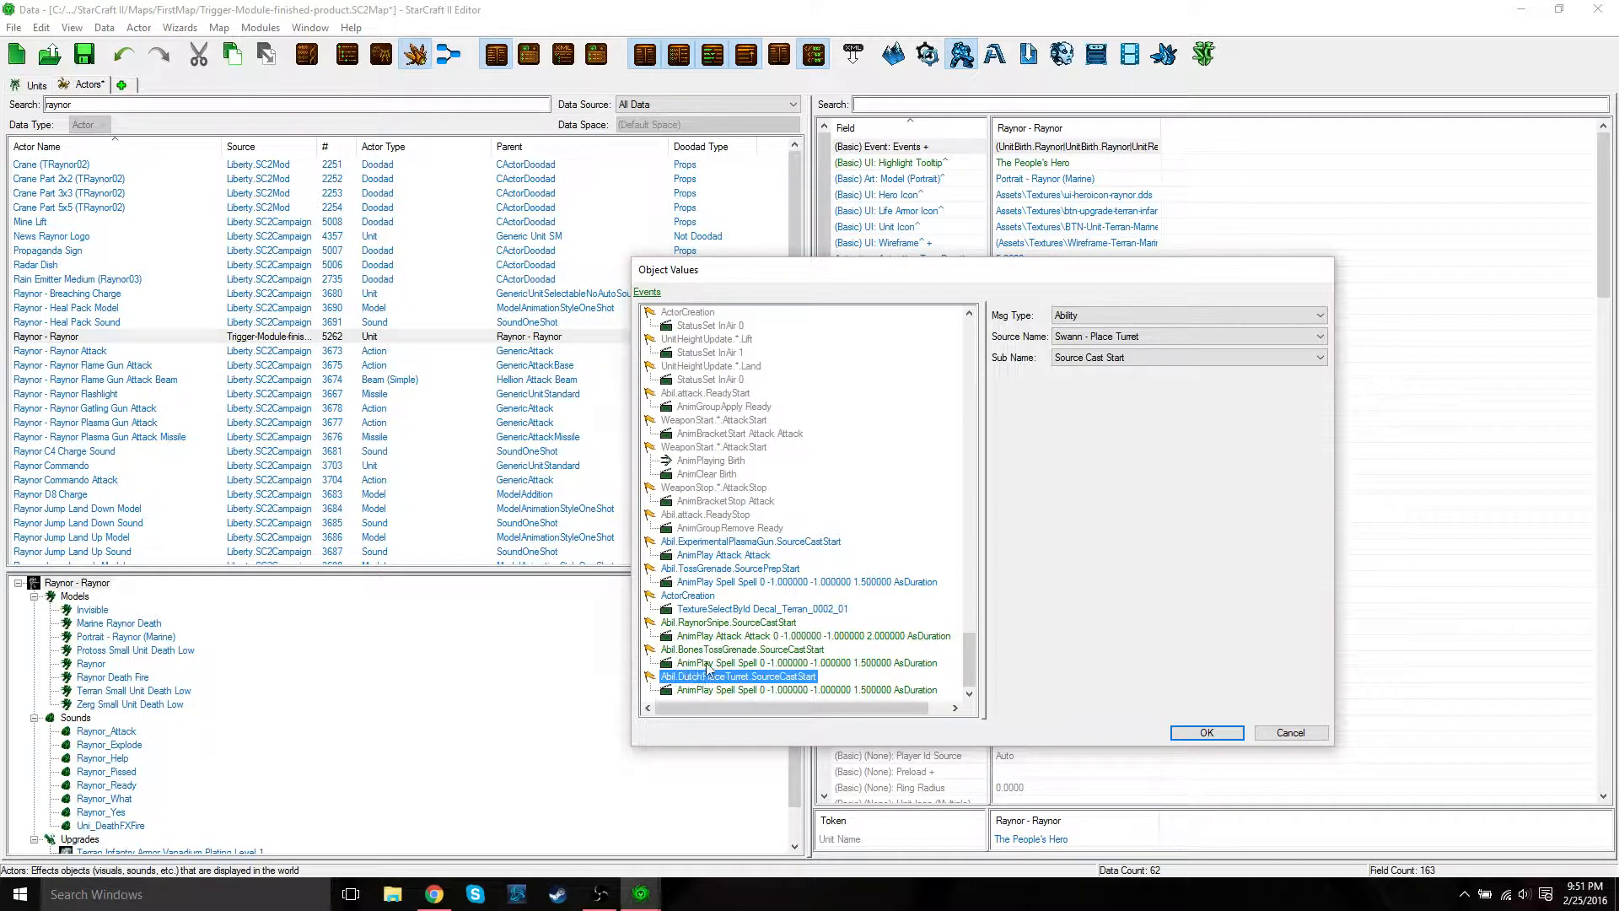
left_click(1207, 732)
left_click(14, 27)
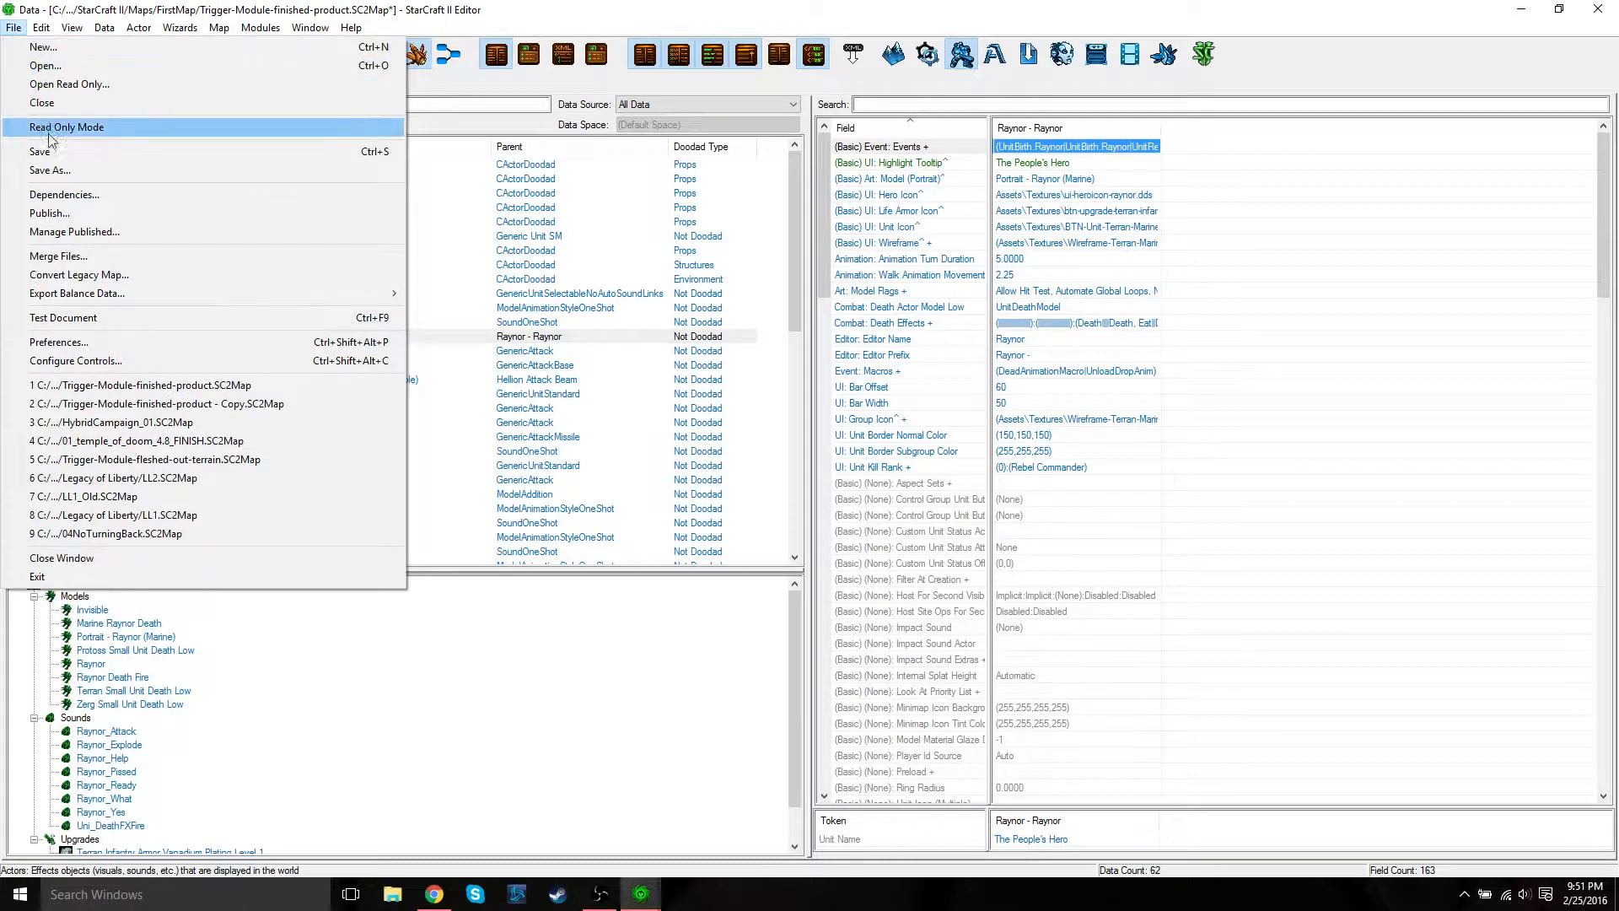
left_click(51, 124)
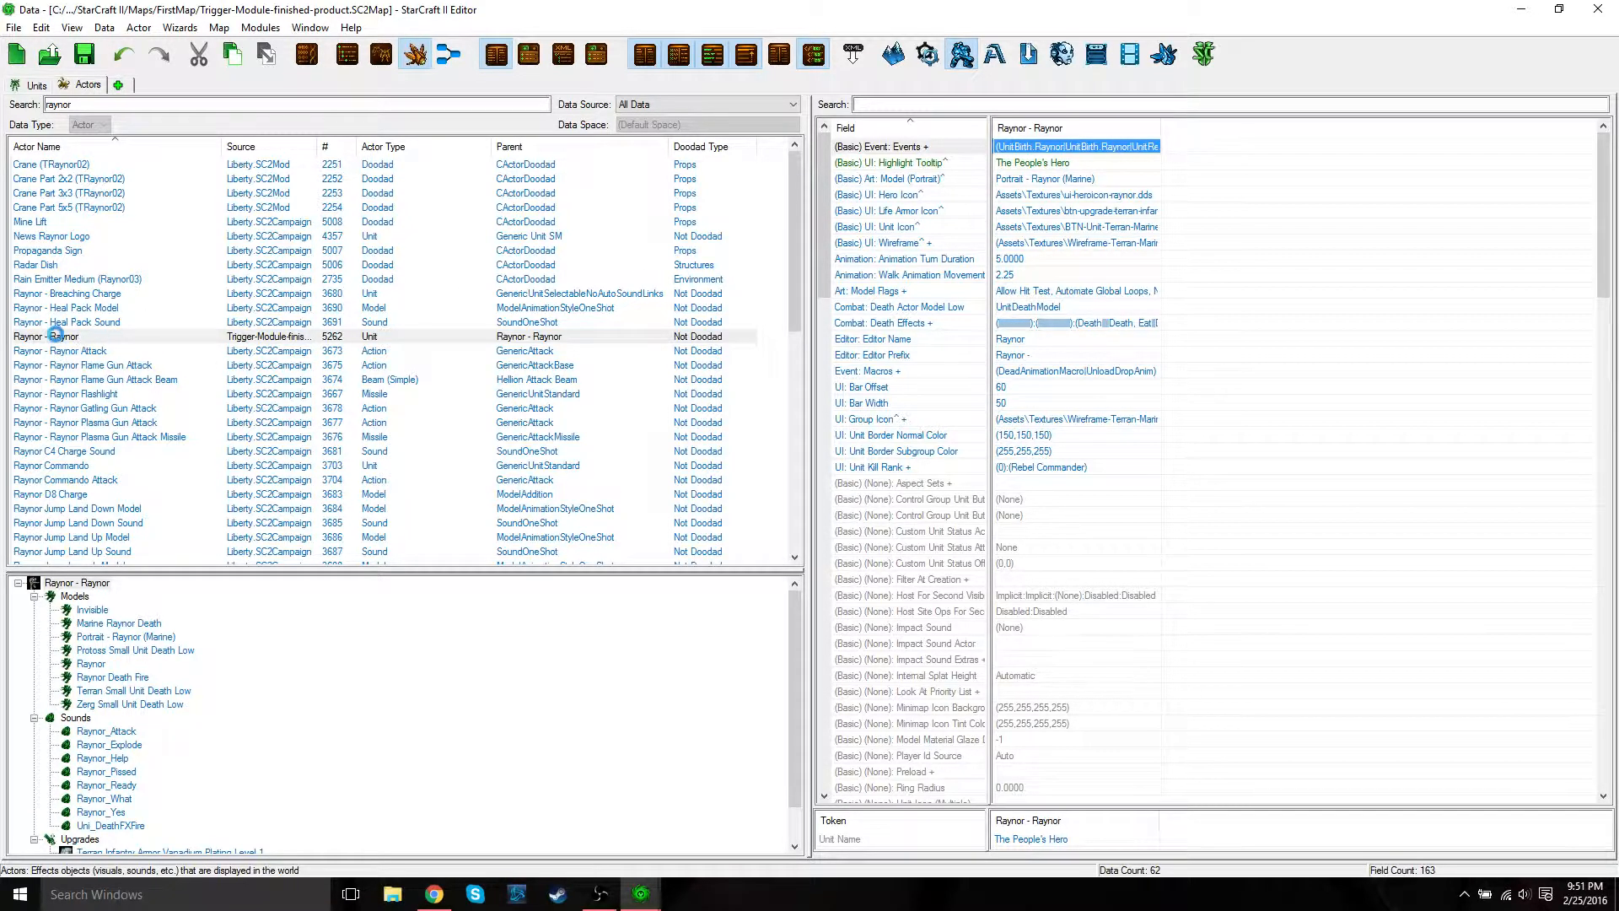
Step: Preview the Raynor actor's model in the Cutscene Editor, get a closer view of it and play its animation
right_click(59, 338)
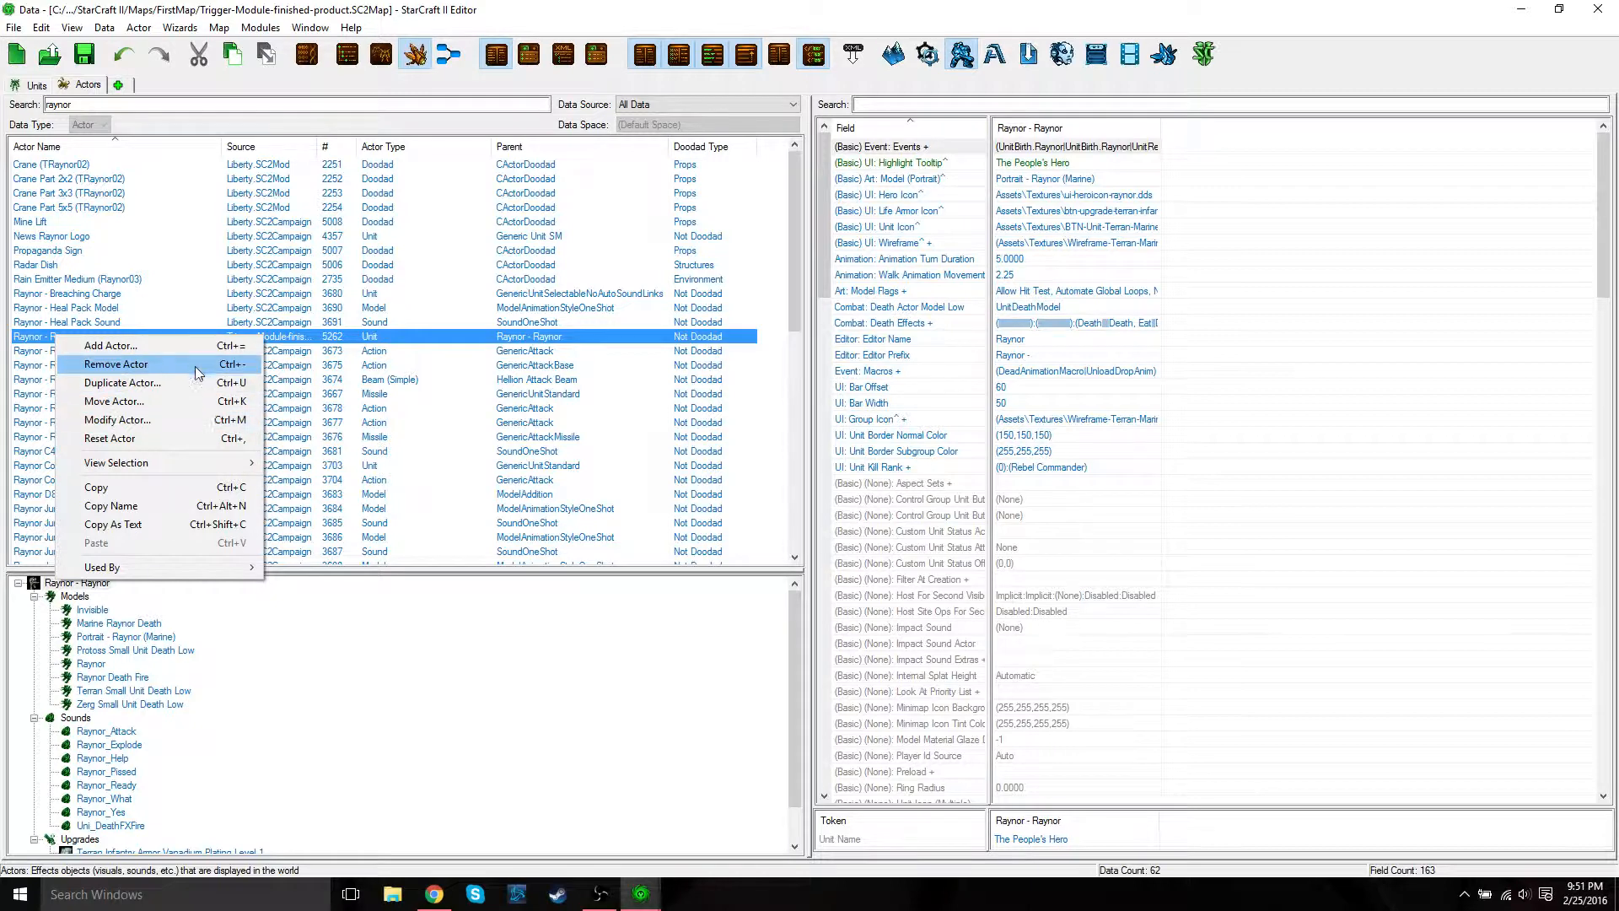
mouse_move(210, 470)
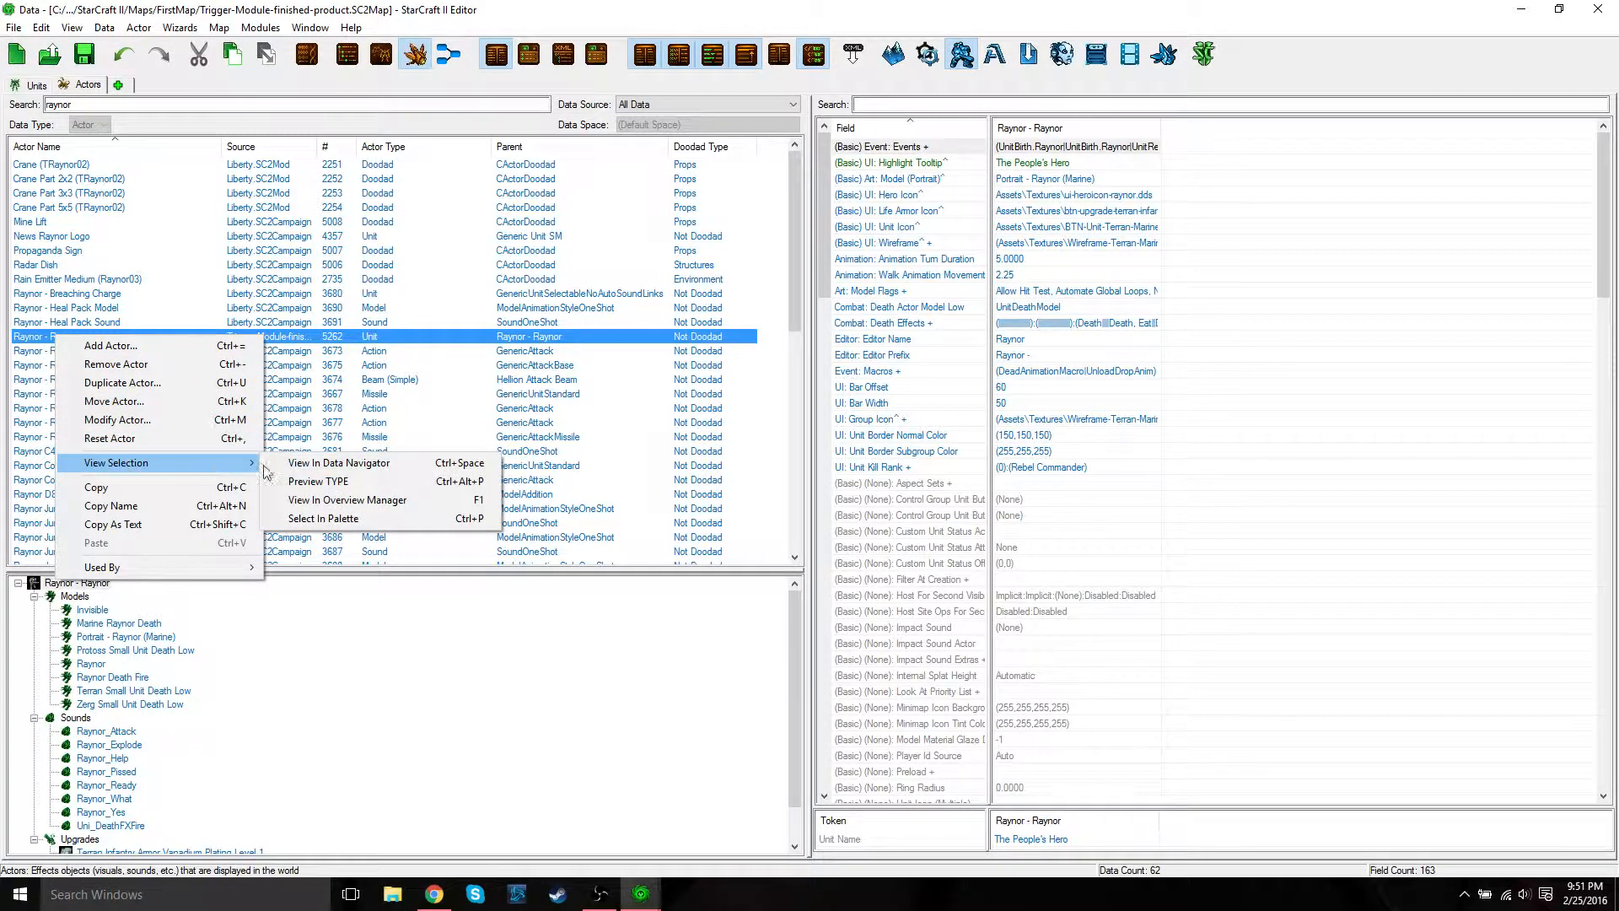
left_click(368, 483)
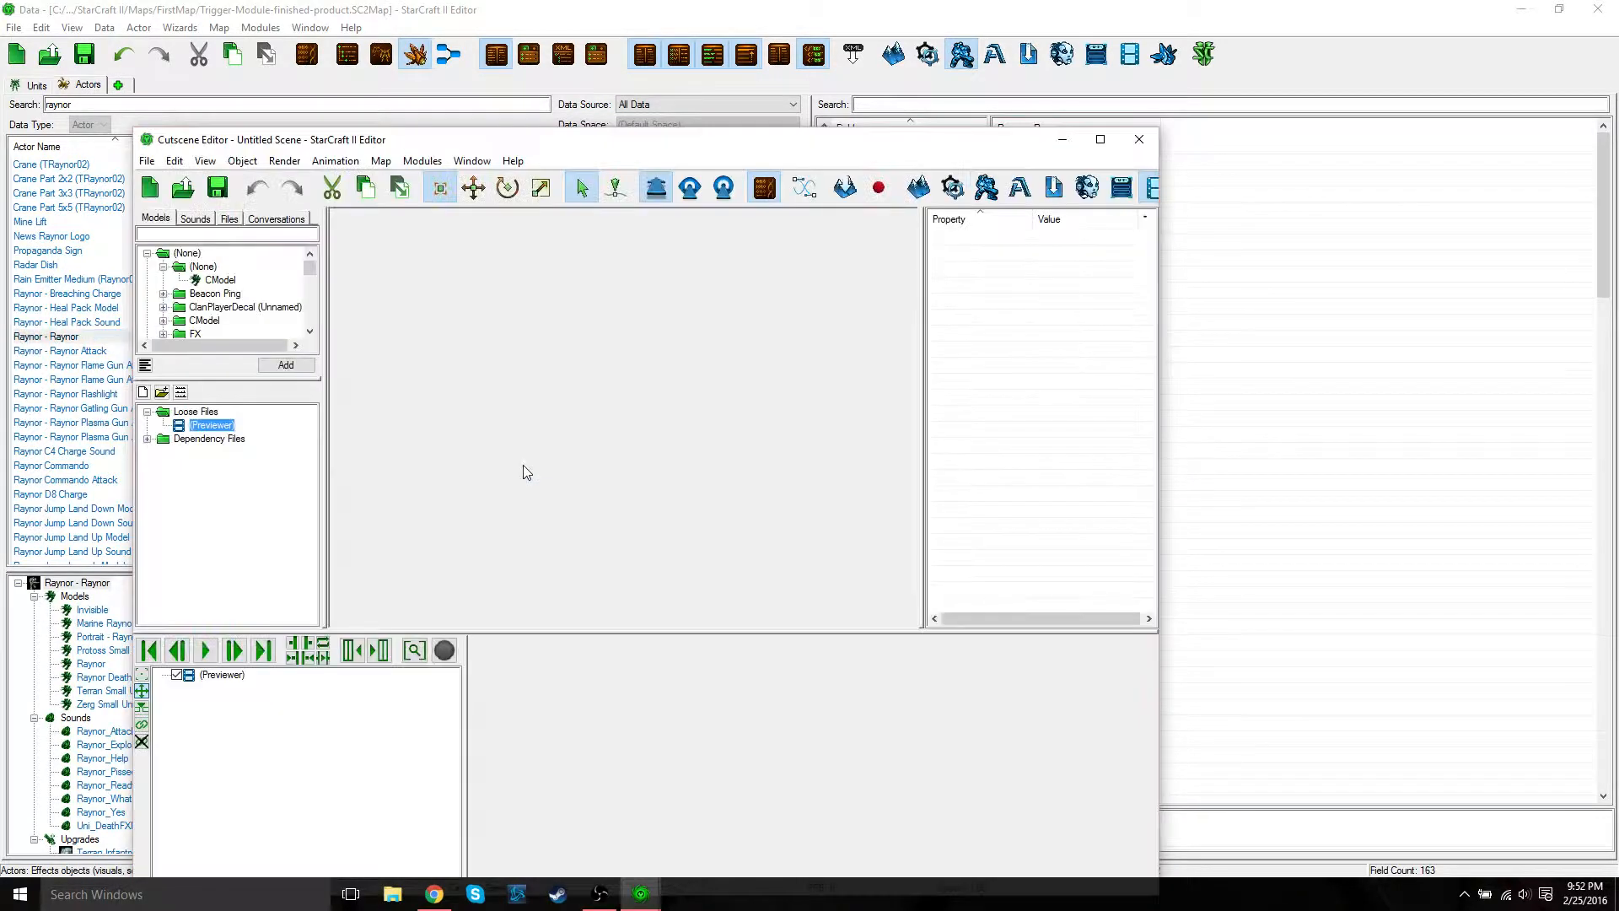
left_click_drag(824, 158, 834, 102)
scroll(646, 371, "up", 5)
scroll(645, 370, "up", 3)
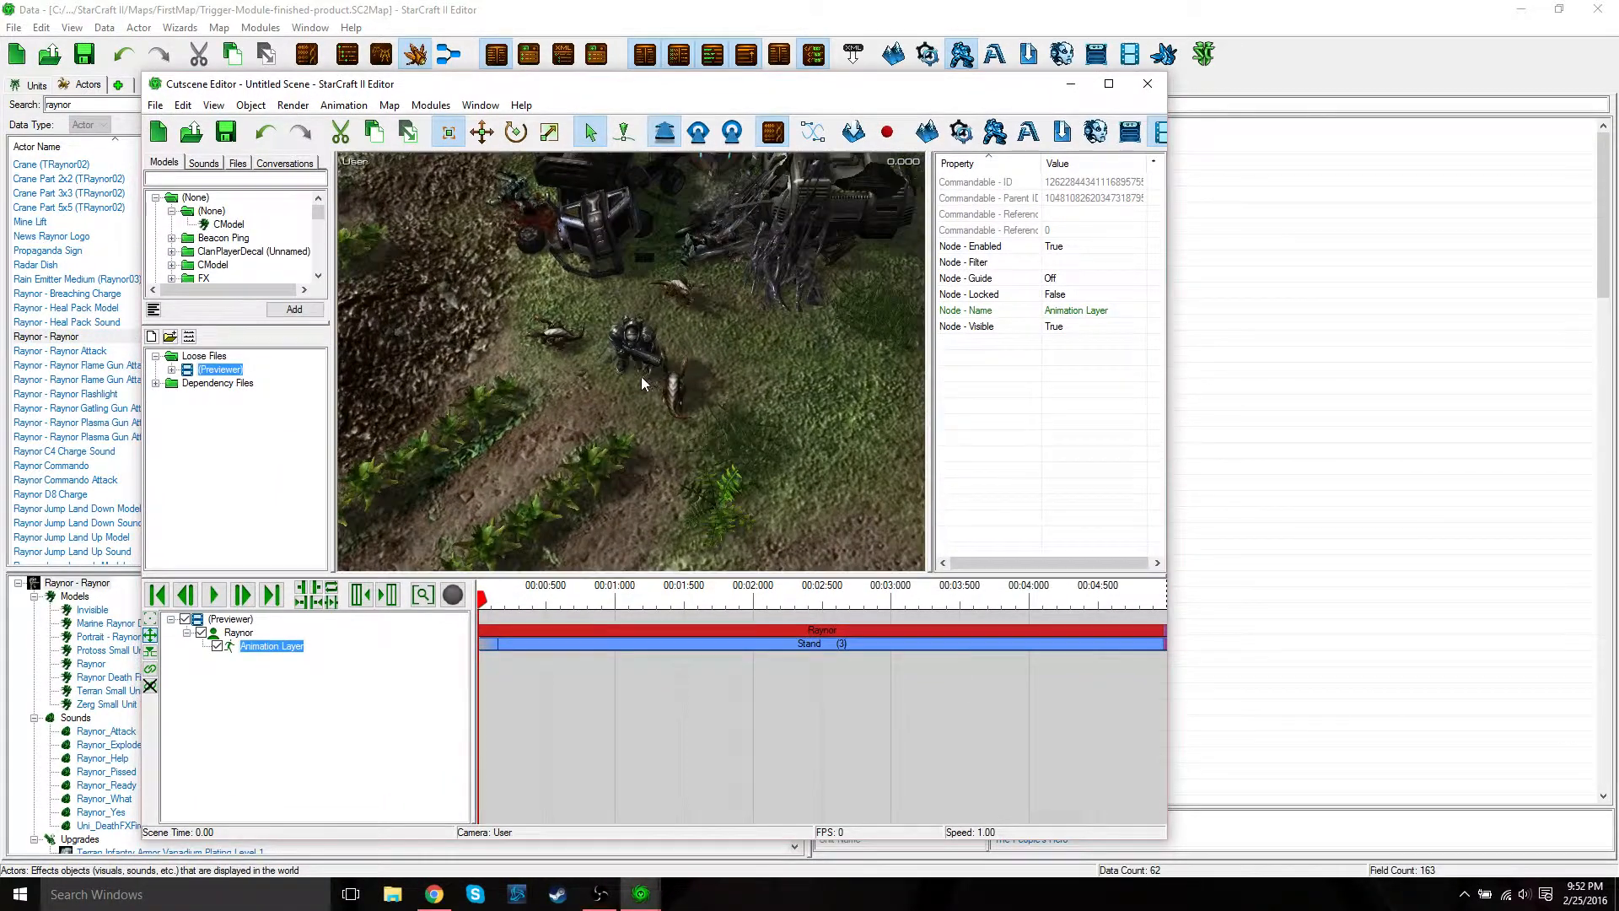
left_click(215, 597)
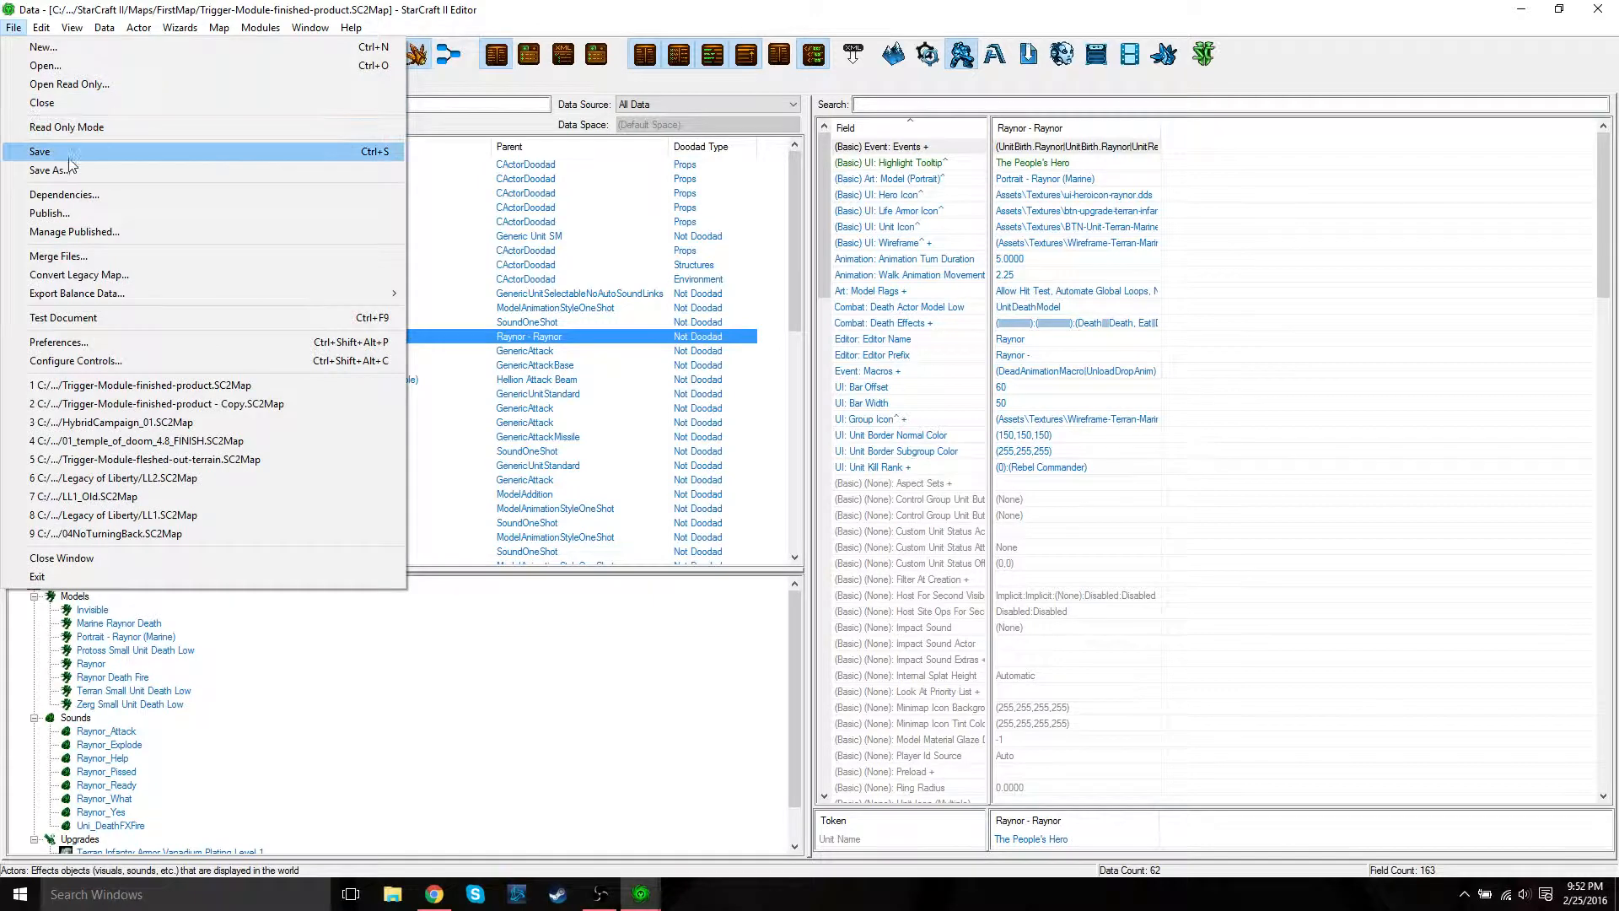
Step: Run a test of the map and select The People's Hero in the game
key("Escape")
left_click(1215, 55)
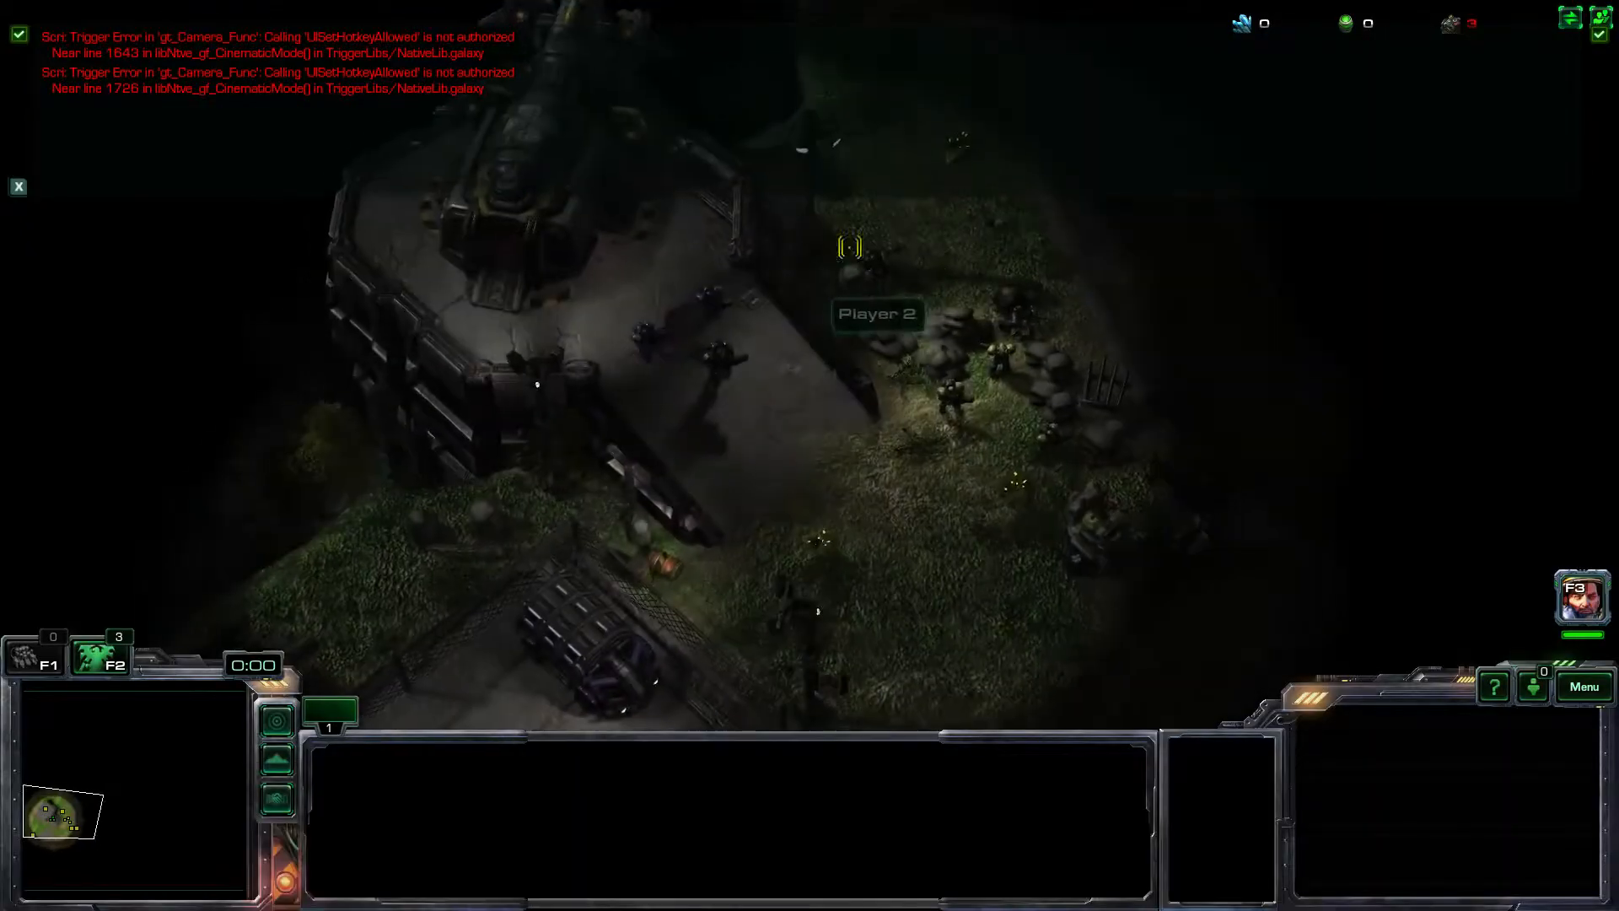
left_click(19, 33)
left_click(715, 353)
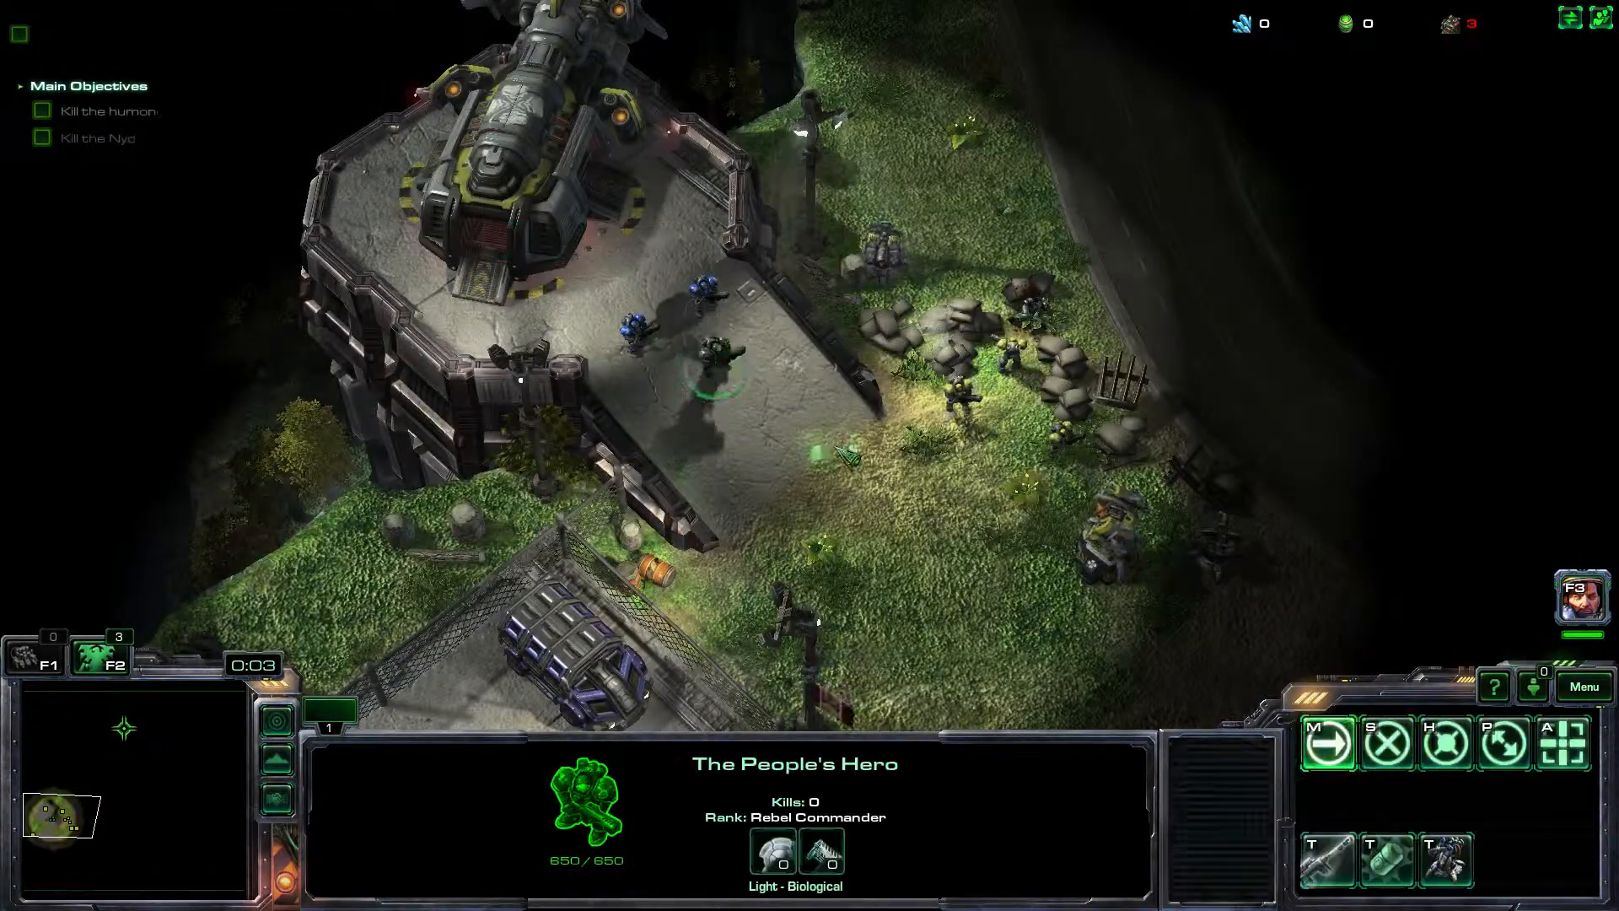
Step: Move The People's Hero down to the dirt path and toss a grenade onto the road to test its animation
right_click(996, 531)
right_click(720, 413)
right_click(894, 358)
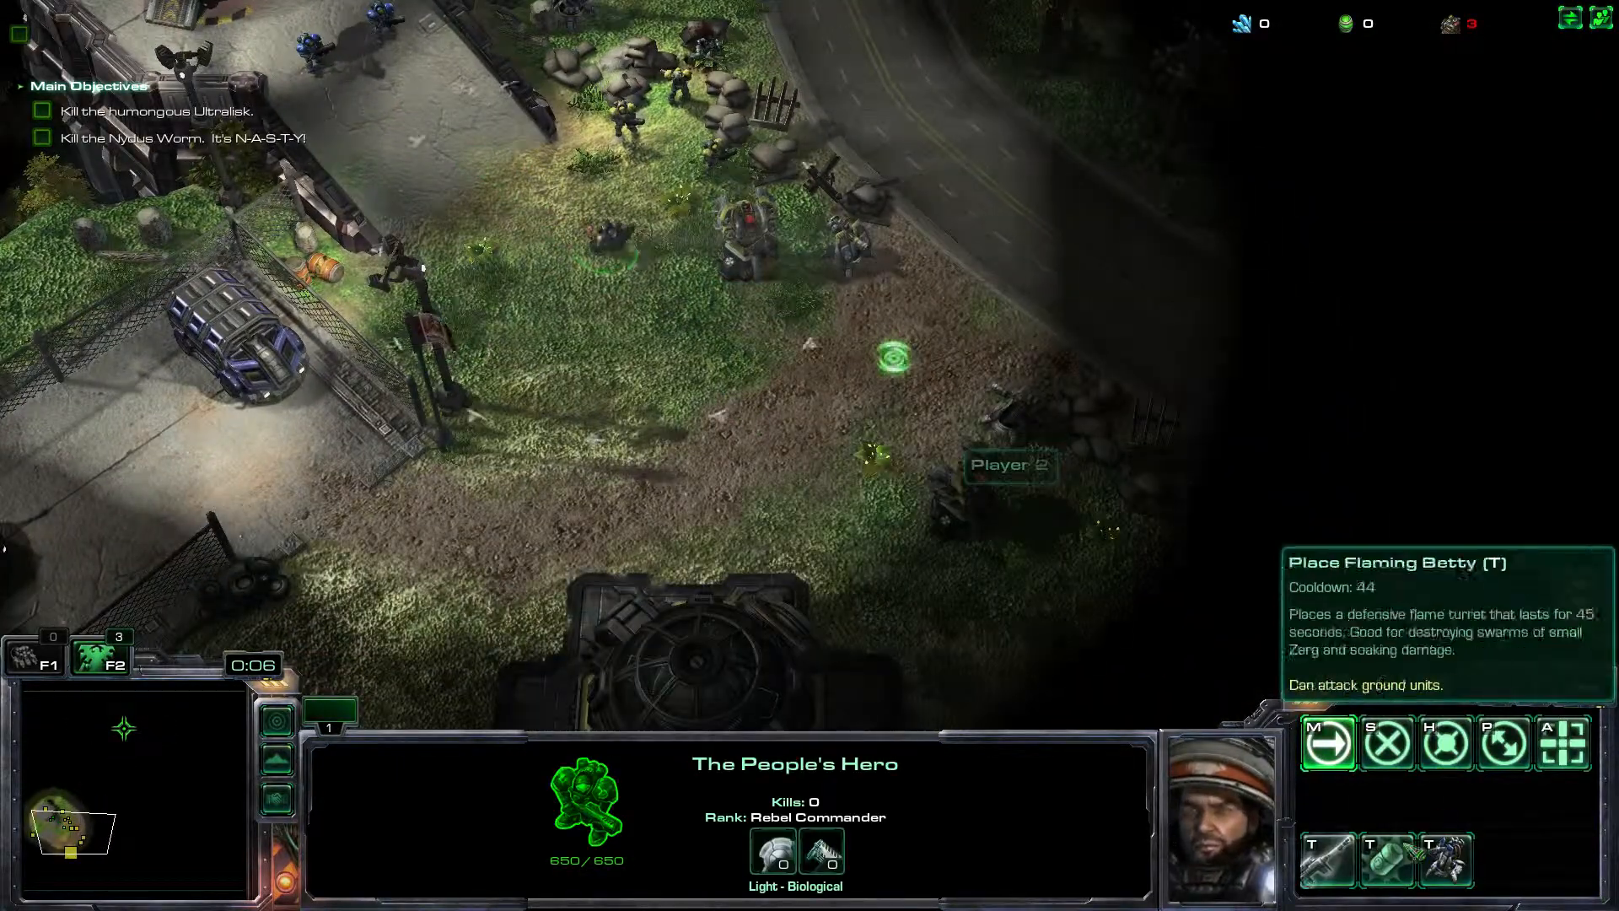
left_click(1328, 860)
left_click(1163, 346)
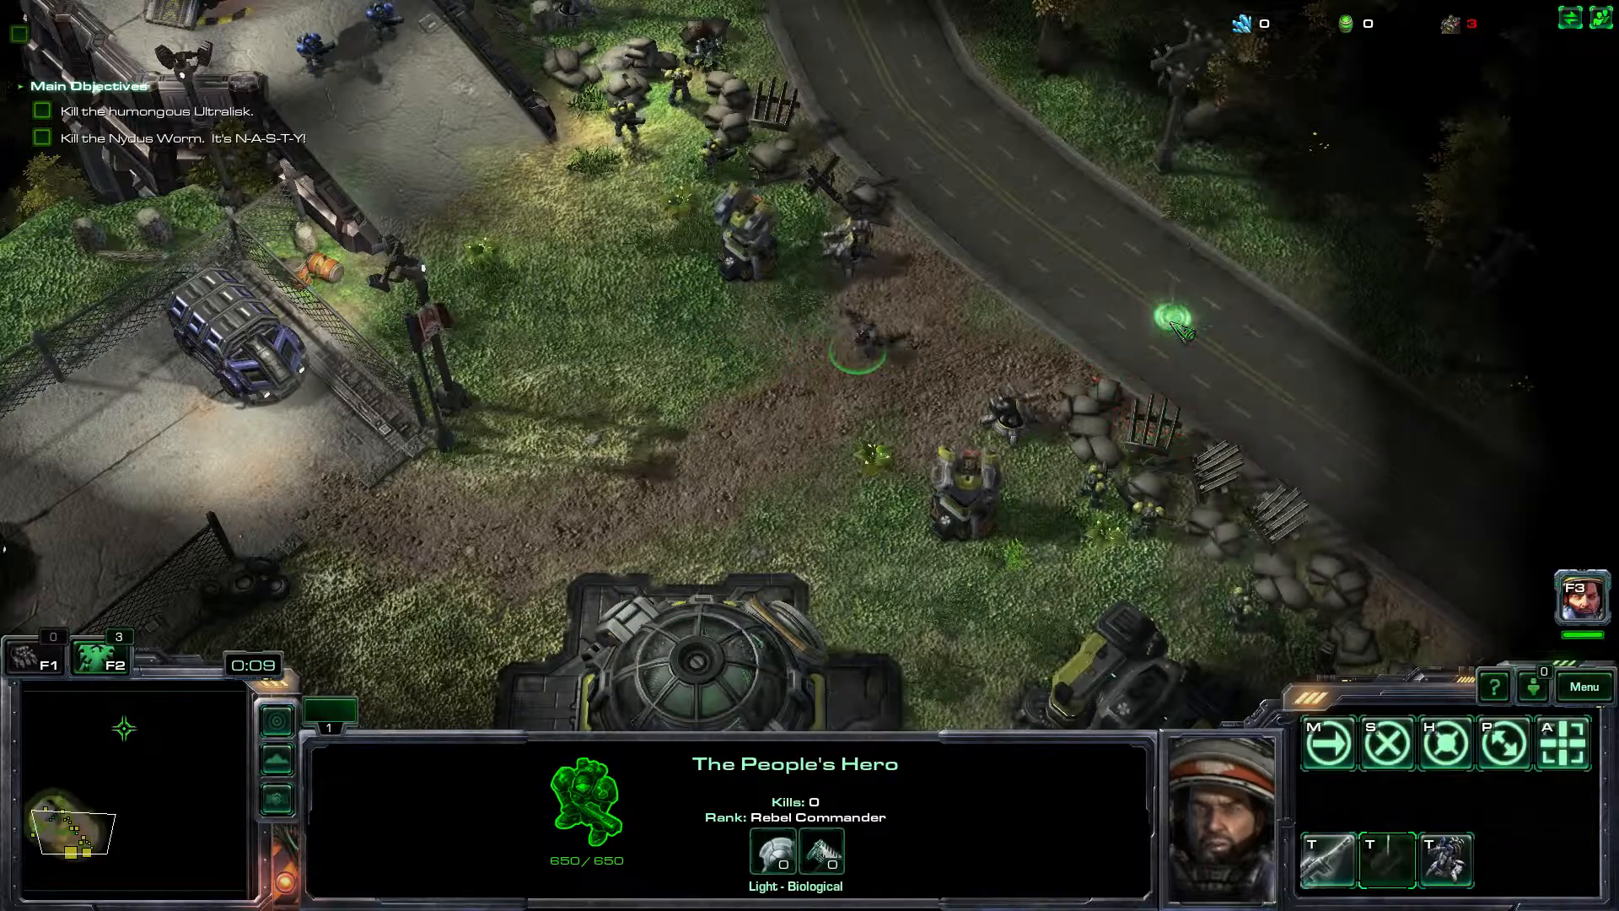
Step: Cast Place Flaming Betty with the hero on the road to test the turret animation
scroll(974, 376, "up", 2)
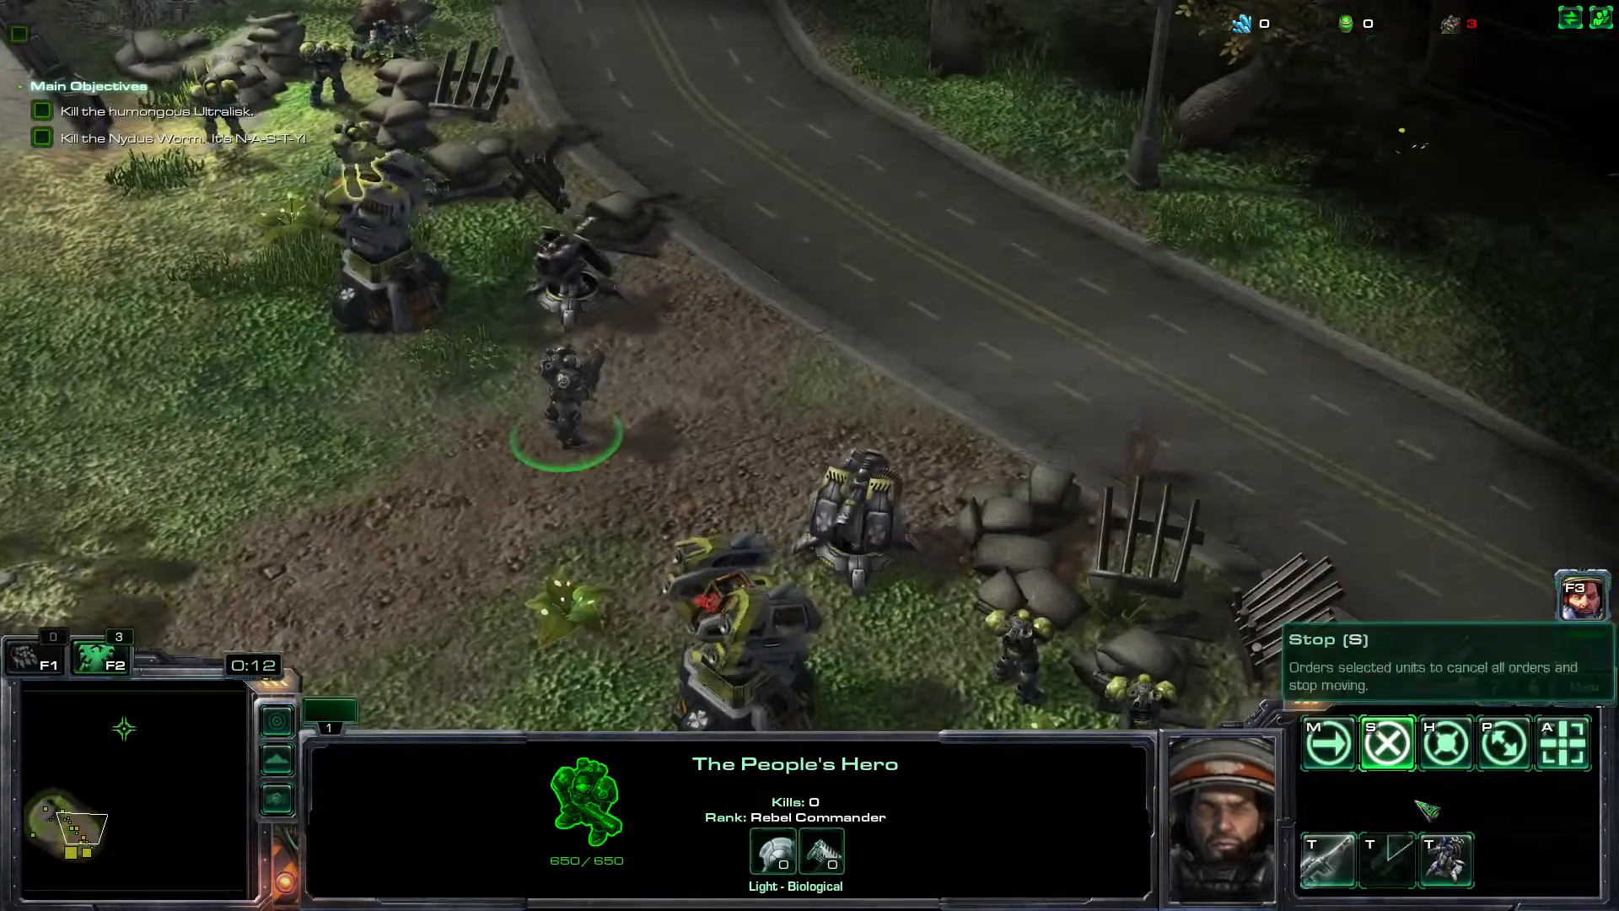
left_click(1447, 860)
left_click(1286, 418)
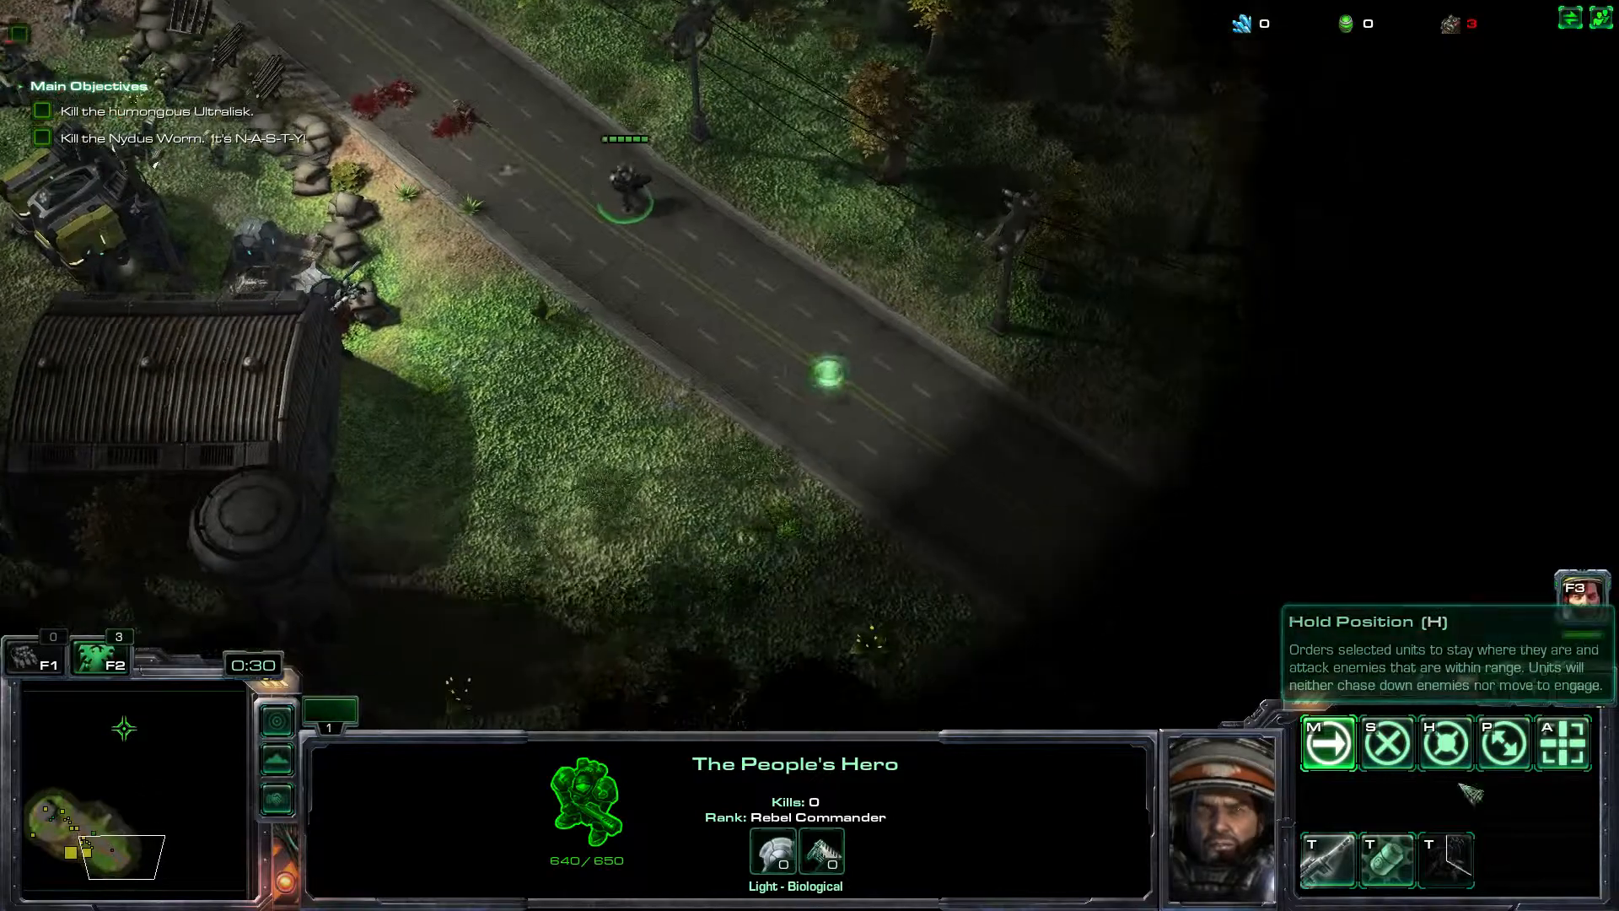
Step: Advance the hero along the road and fire a Penetrator Round at the Zerg on the roadside to test its animation
right_click(958, 488)
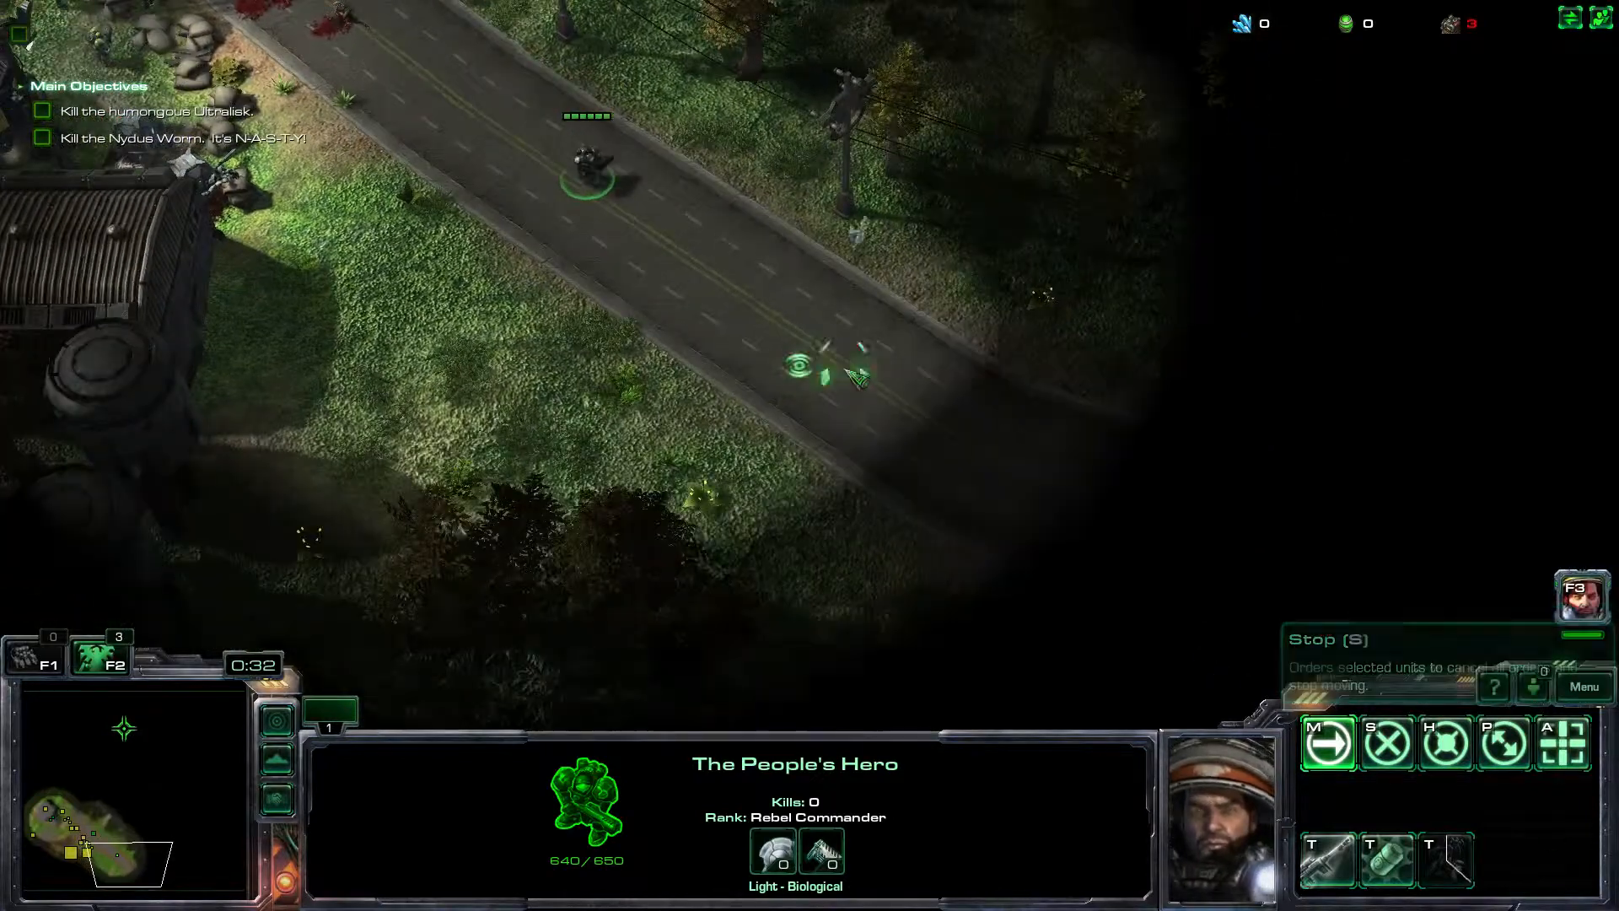
right_click(846, 368)
key("a")
left_click(923, 458)
right_click(896, 372)
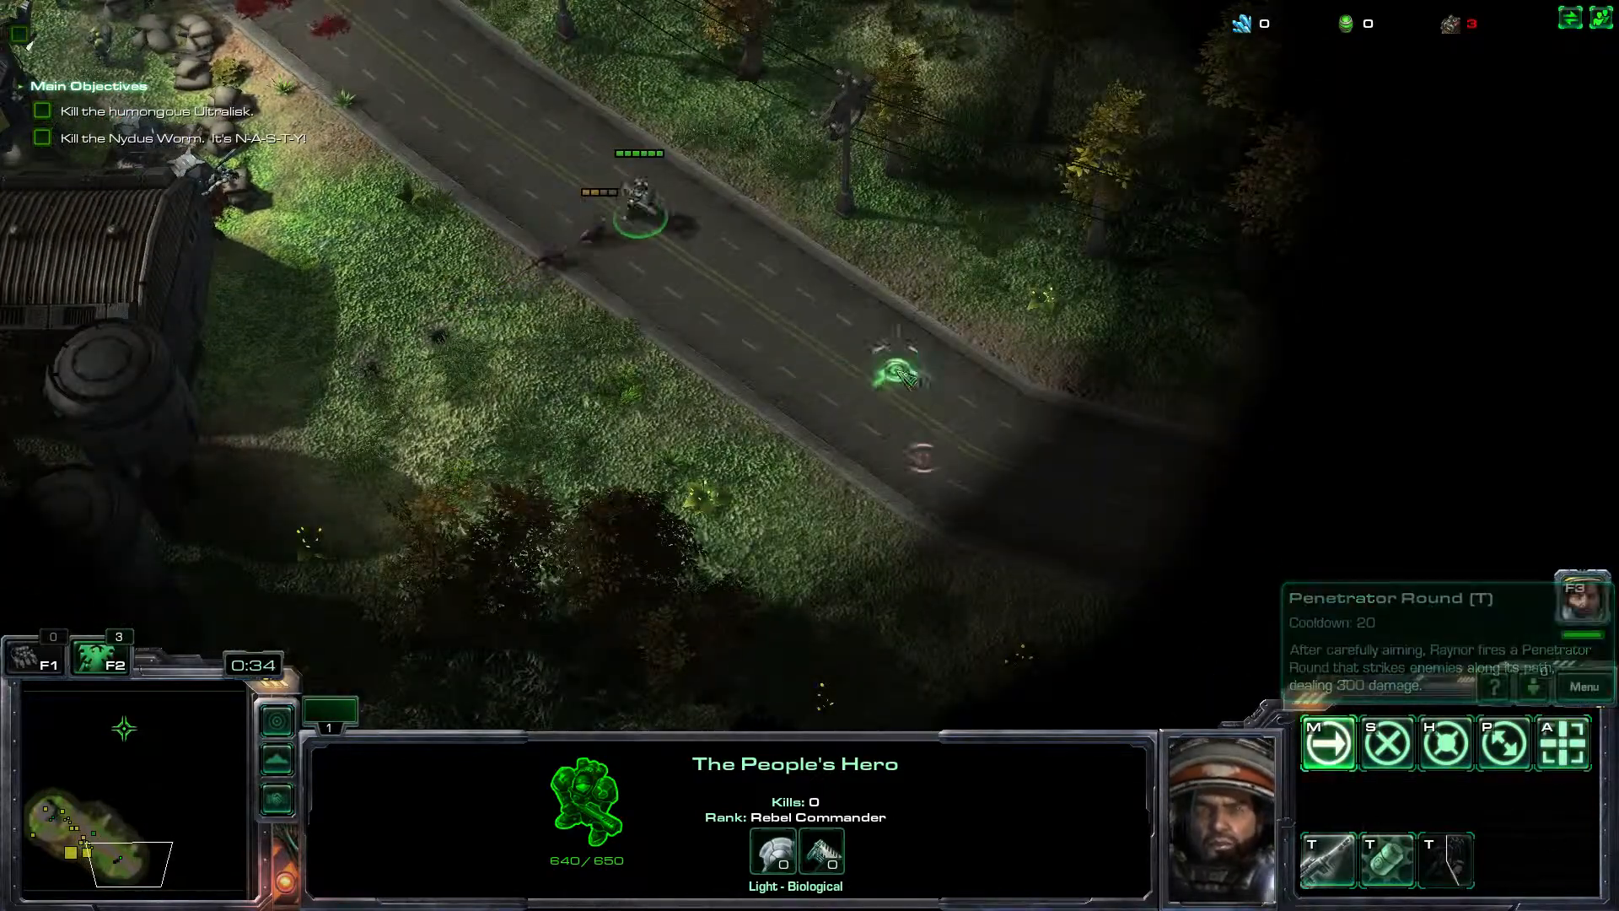
right_click(971, 391)
left_click(1334, 865)
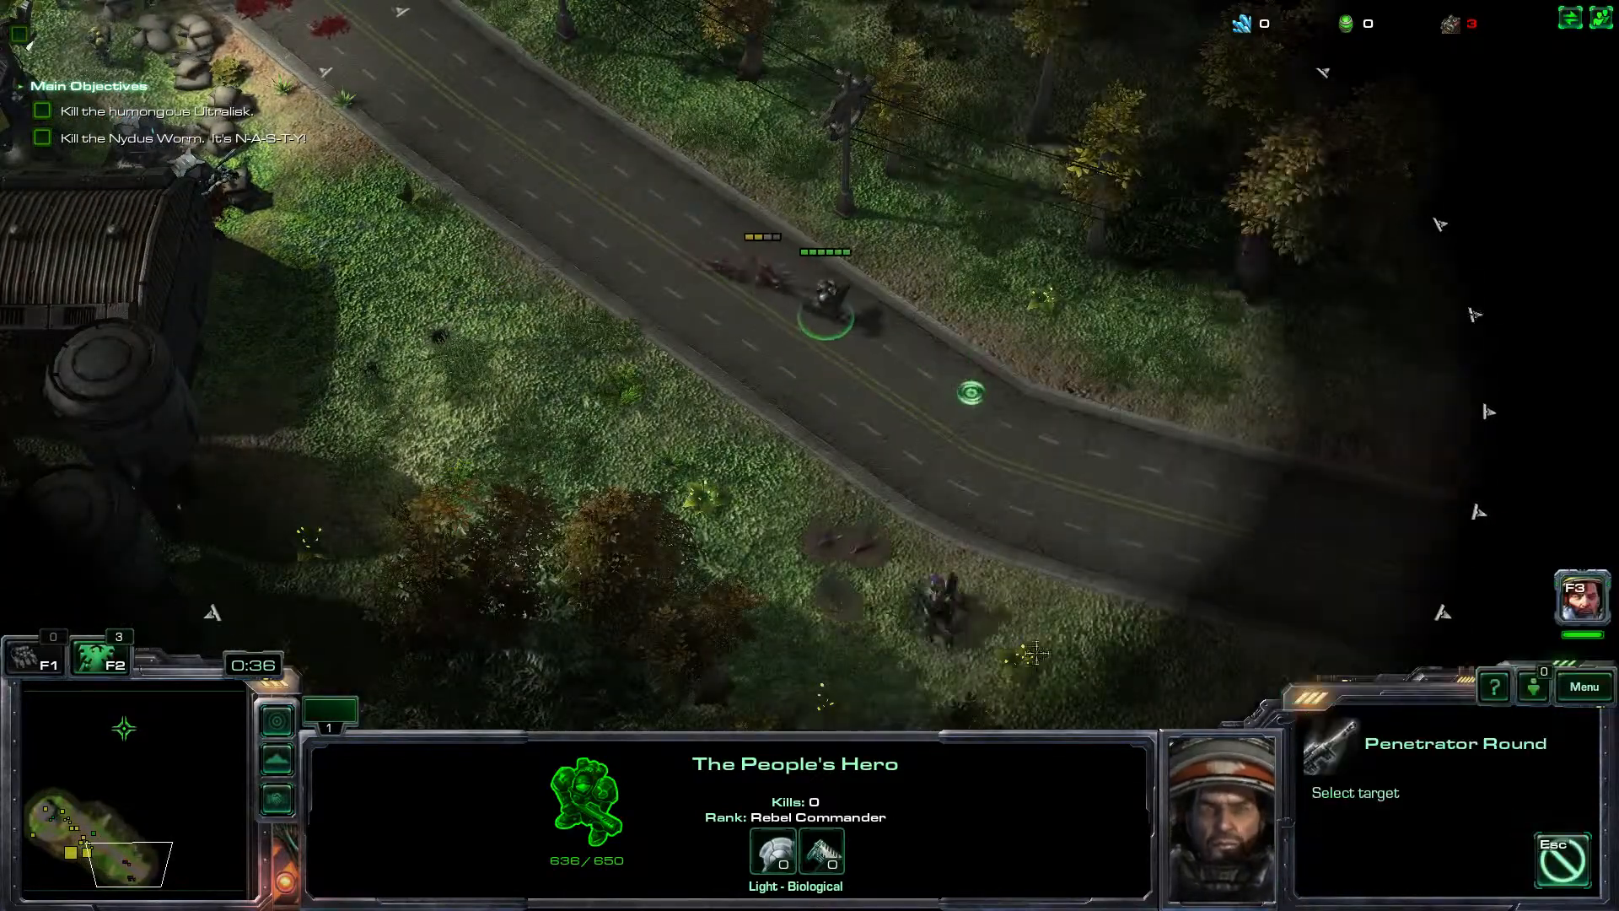
left_click(936, 600)
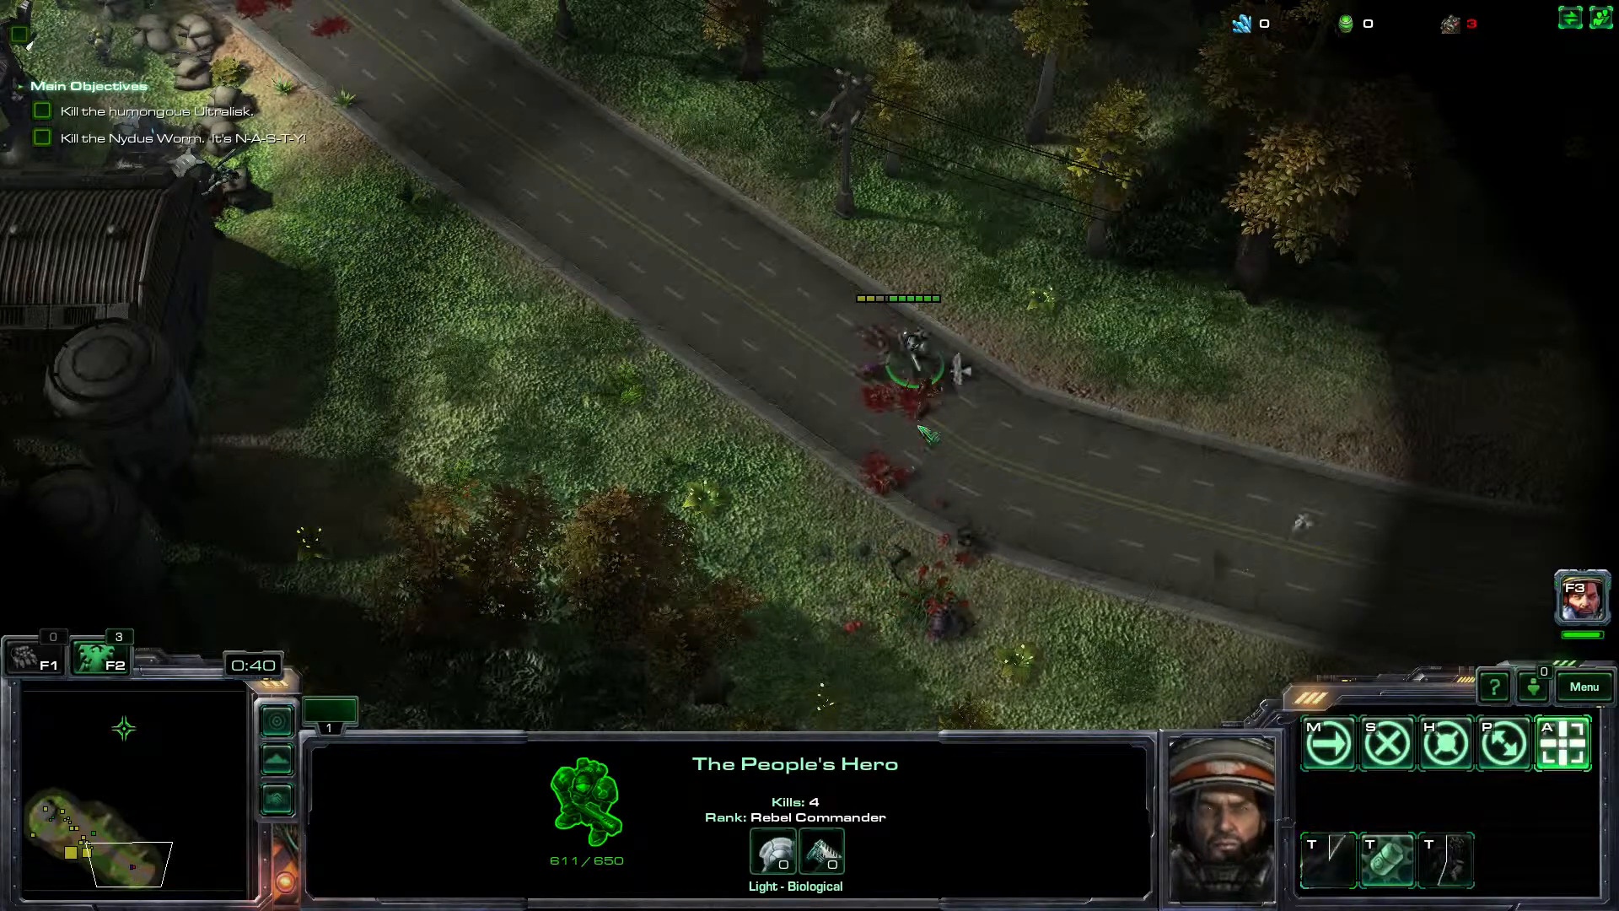
Step: Attack the remaining Zerg along the road with the hero, and reposition the hero on the road
key("a")
left_click(803, 337)
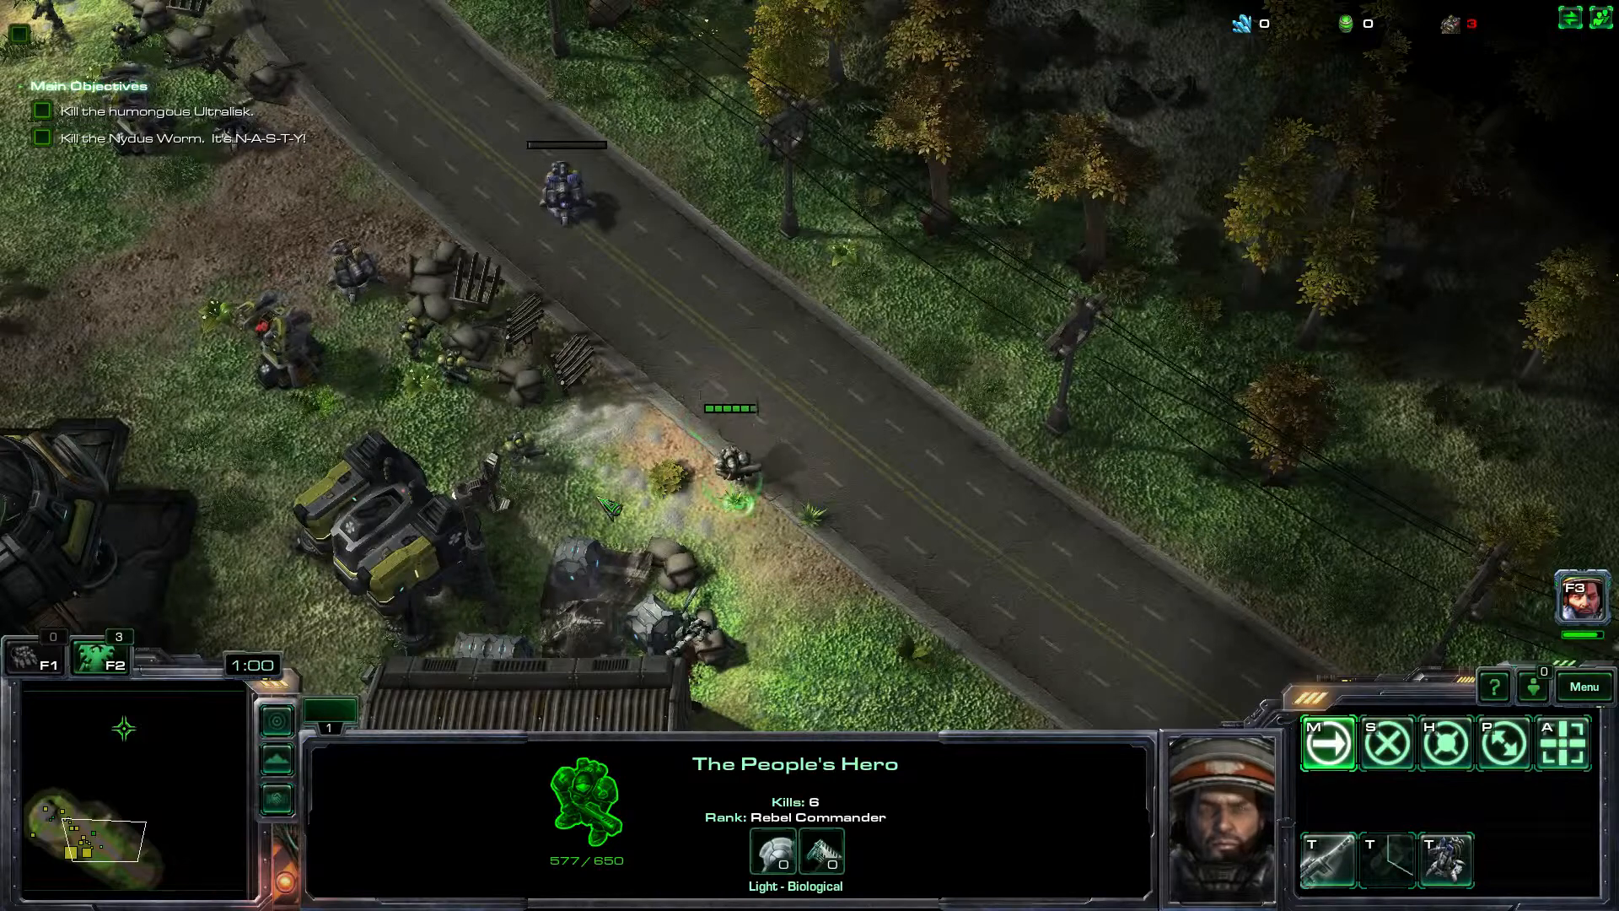
right_click(860, 346)
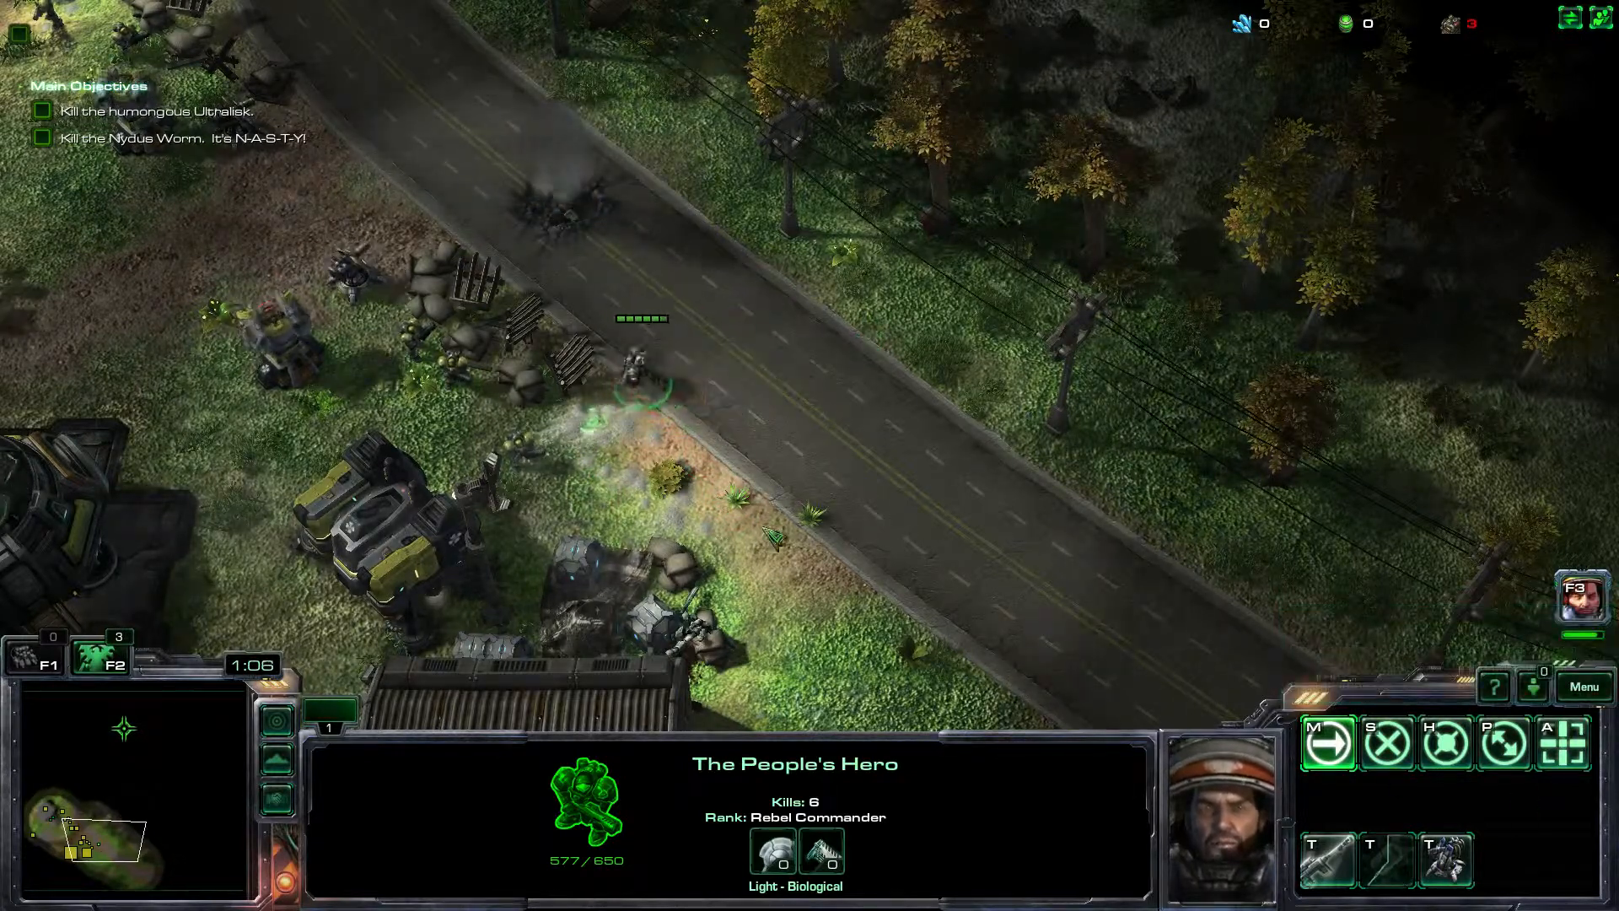